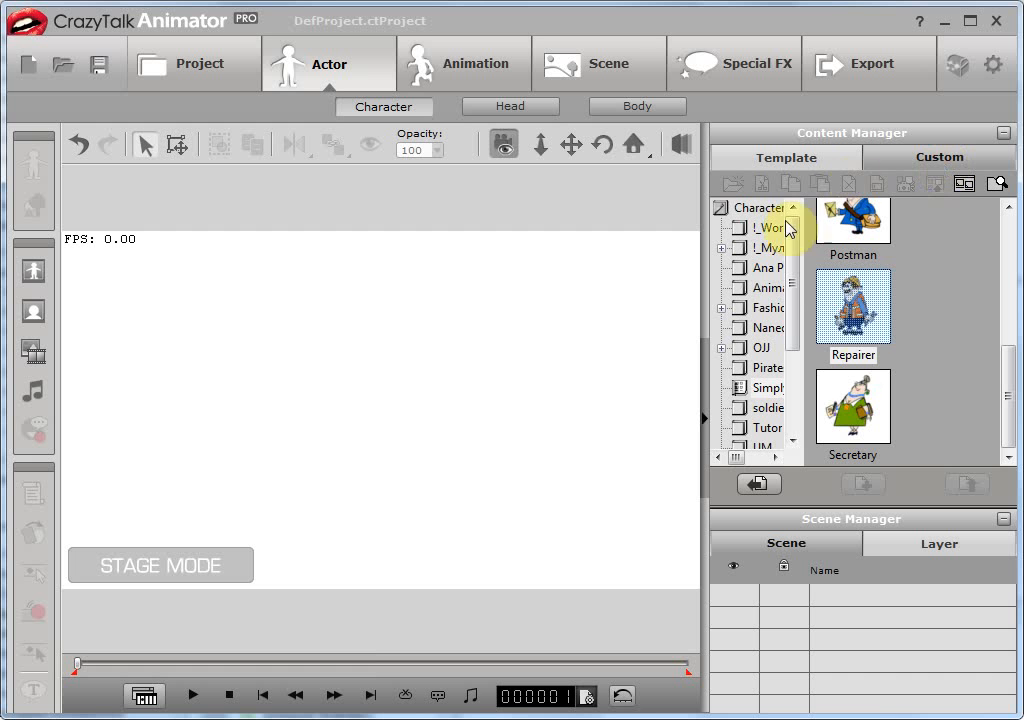
- Add the Repairer character to the stage, enlarge it to nearly the full stage height and place it slightly right of centre
double_click(852, 312)
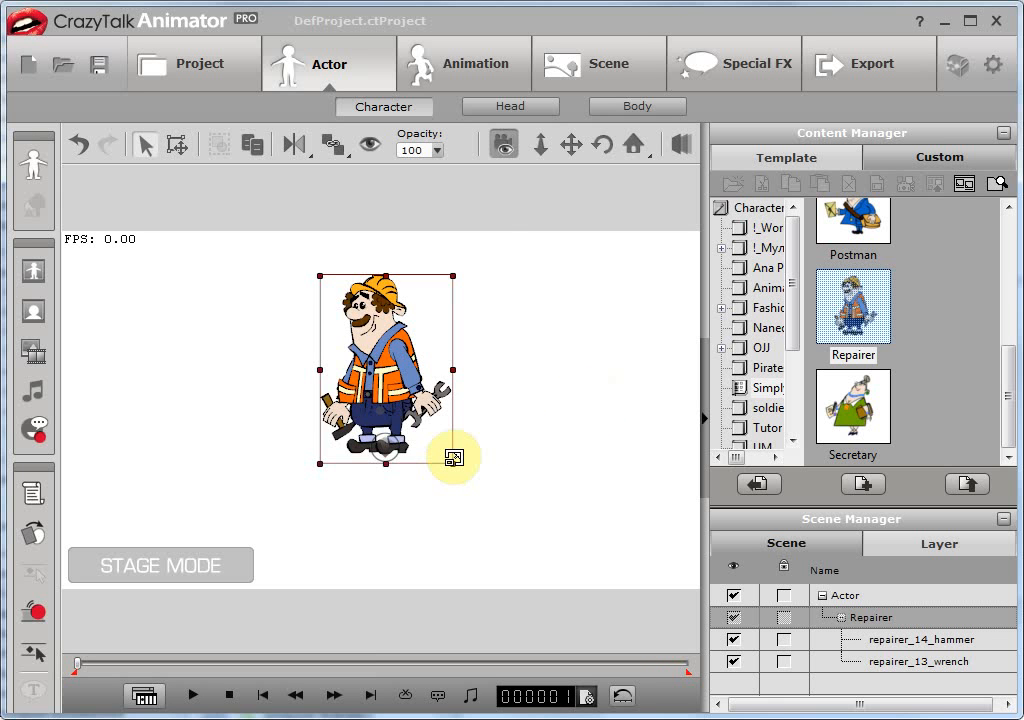
left_click_drag(453, 457, 492, 519)
left_click_drag(384, 342, 461, 416)
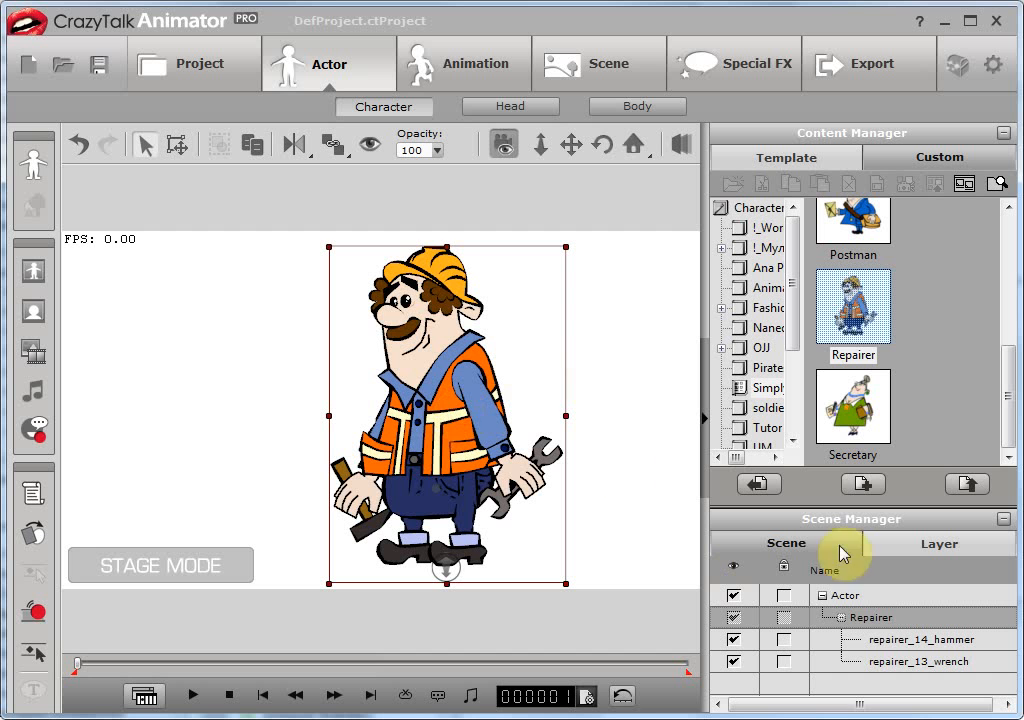
- Hide the repairer_14_hammer and repairer_13_wrench accessories and reselect the Repairer character
left_click(733, 641)
left_click(733, 662)
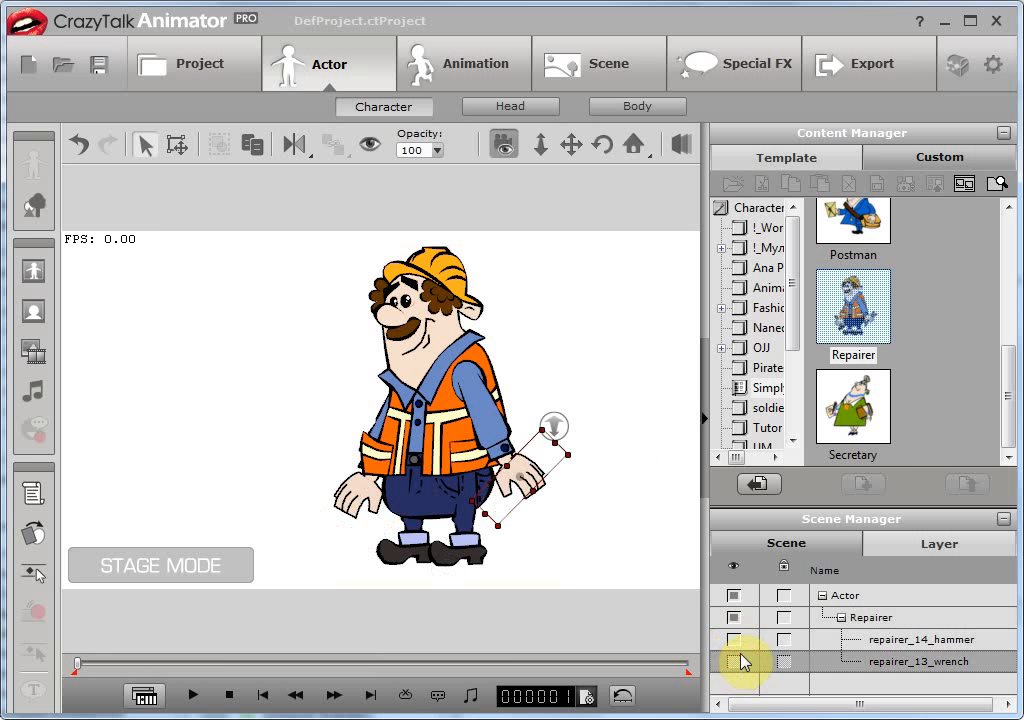
left_click(878, 619)
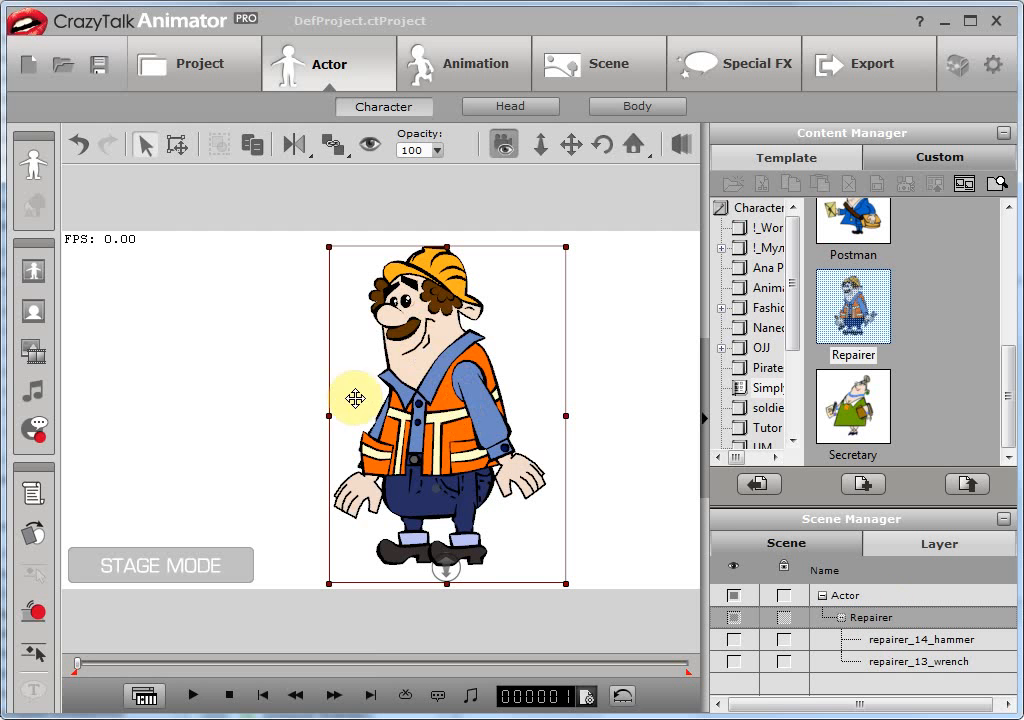
- Give the Repairer a voice from the speaking-character wave file and stop the preview playback
left_click(37, 430)
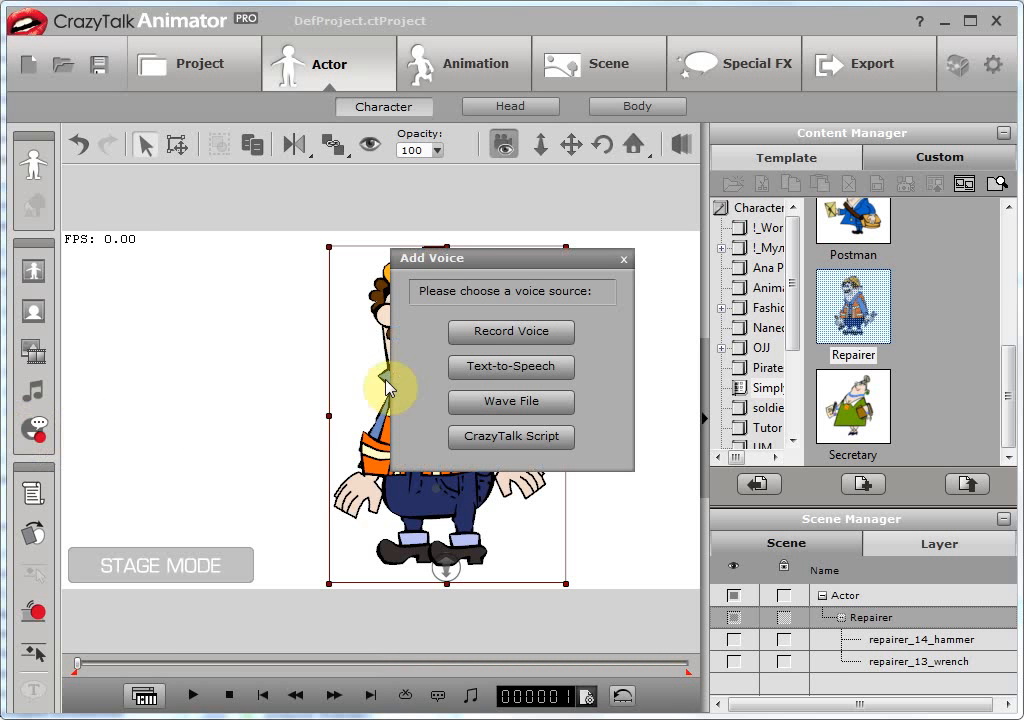
left_click(521, 405)
double_click(443, 246)
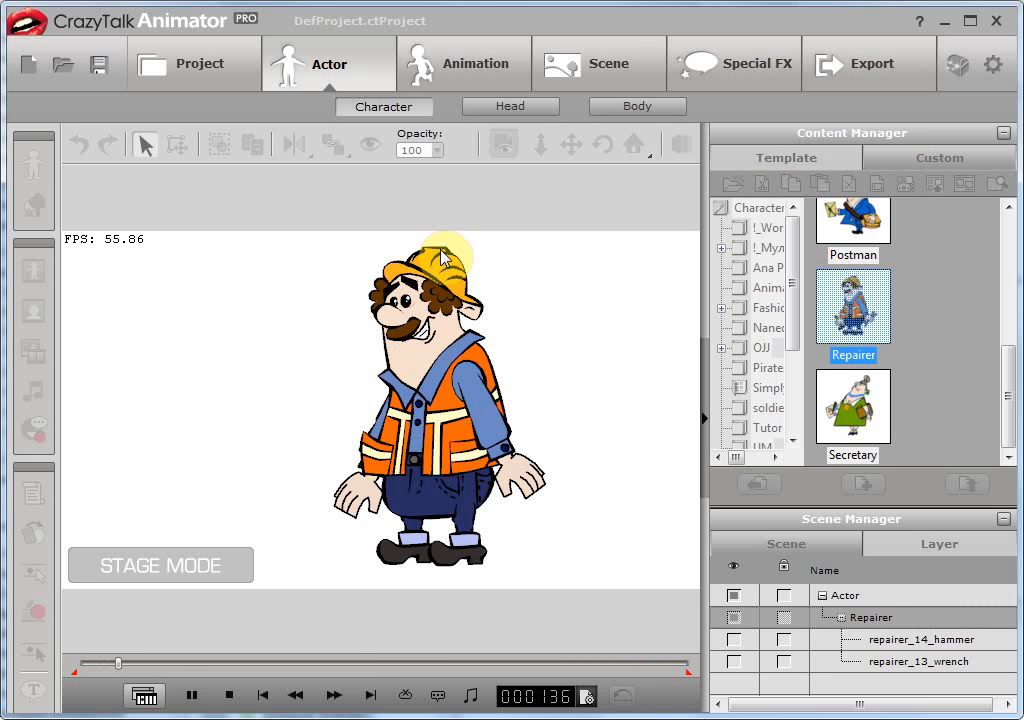
left_click(442, 254)
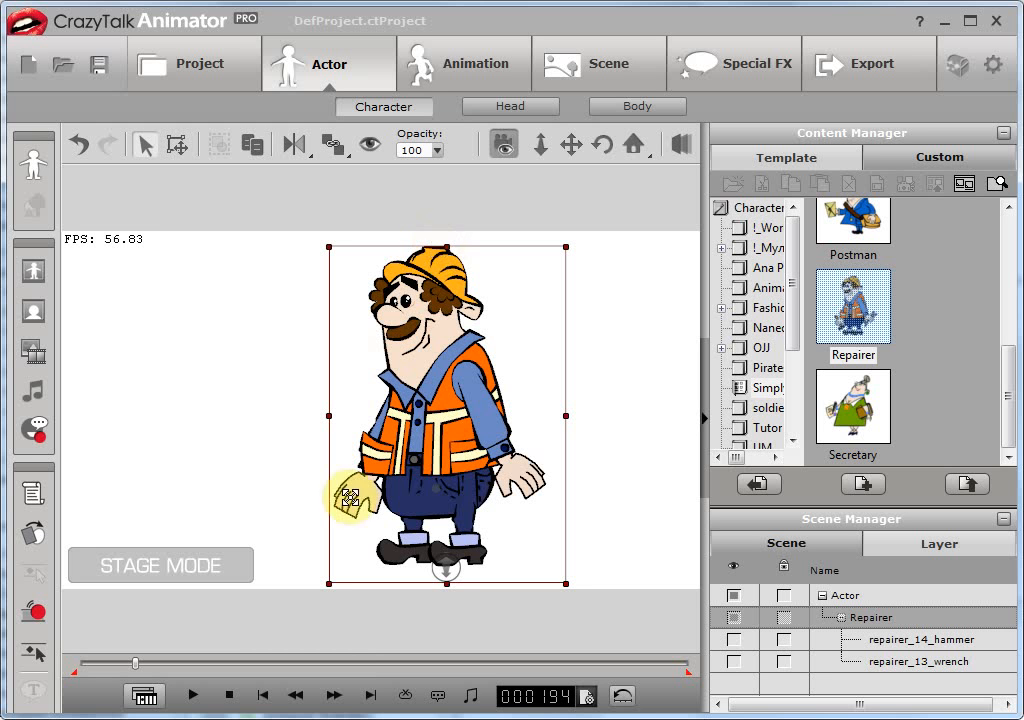
- Set the project's animation length to 200 frames and return the playhead to frame 1
left_click(589, 697)
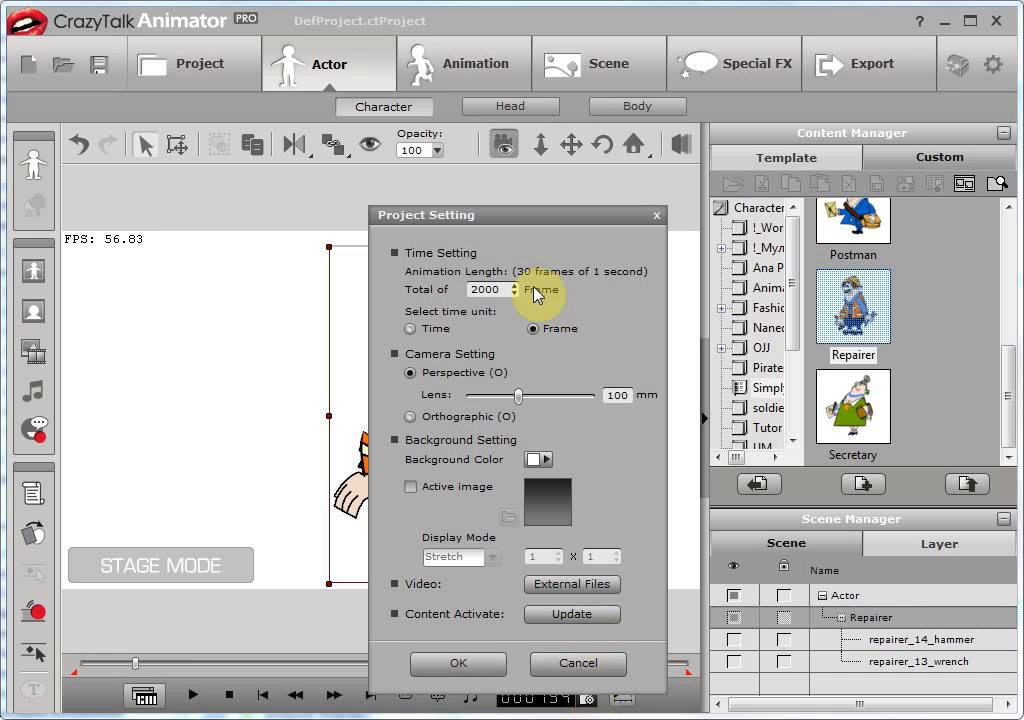
left_click(487, 290)
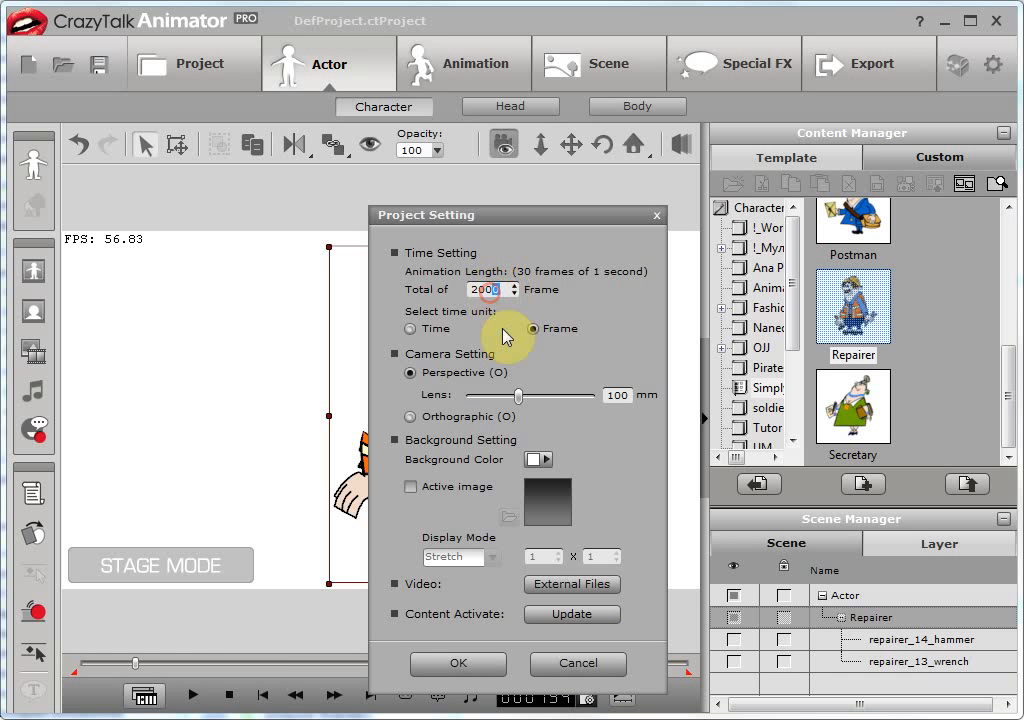
key("BackSpace")
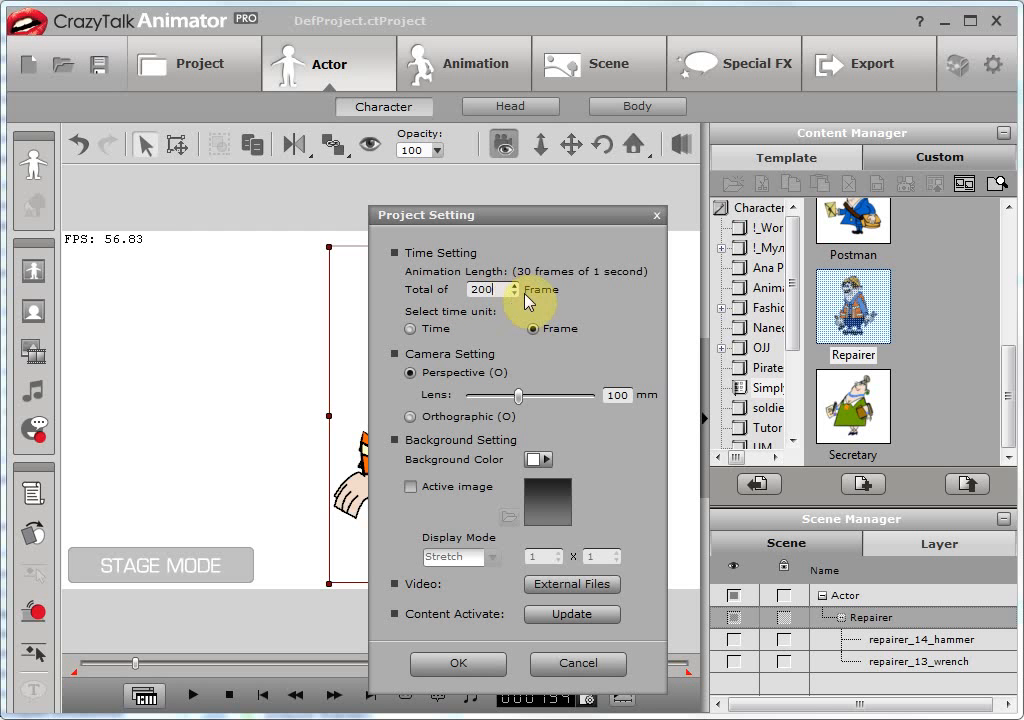
left_click(462, 663)
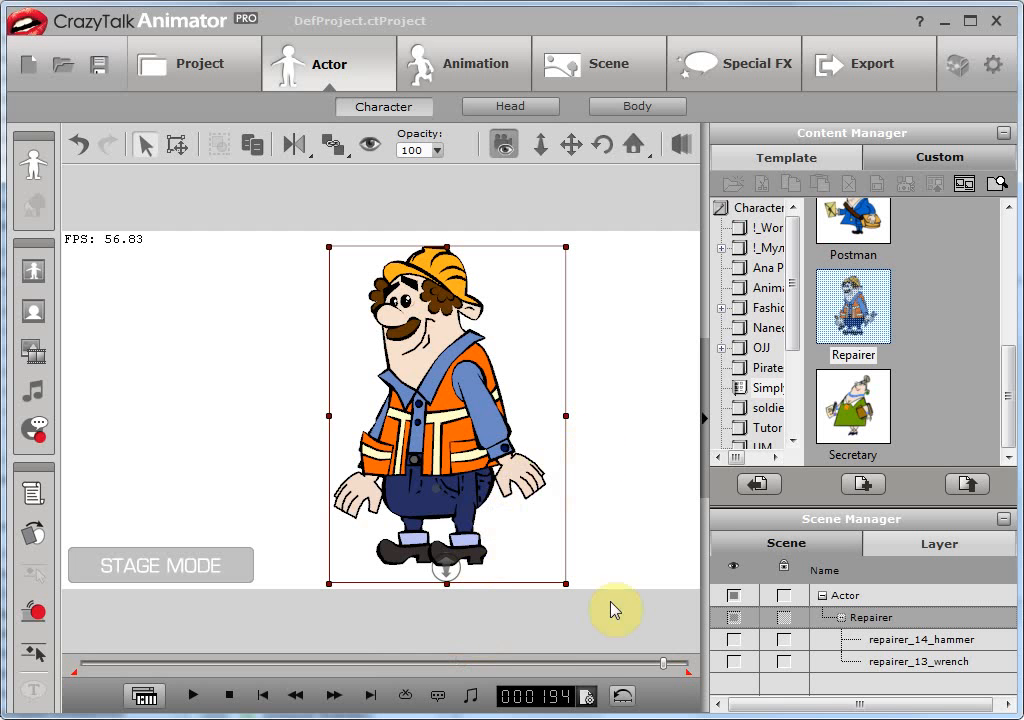
left_click_drag(667, 670, 75, 664)
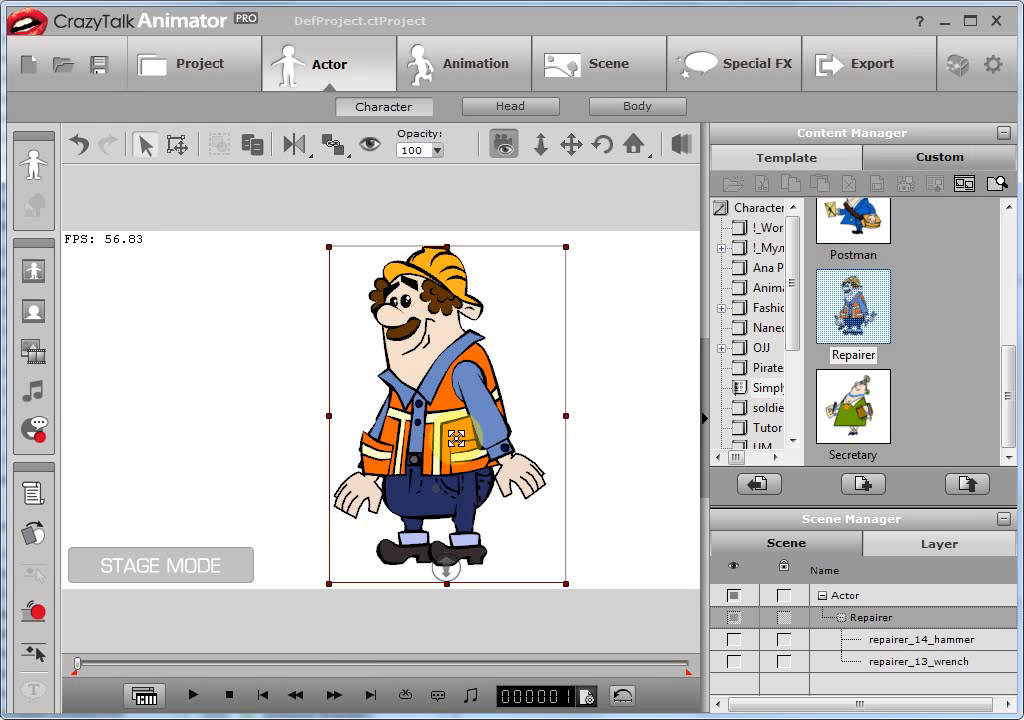
- Open the timeline and display the Repairer's Body Motion track together with its Body_Transform track
left_click(155, 697)
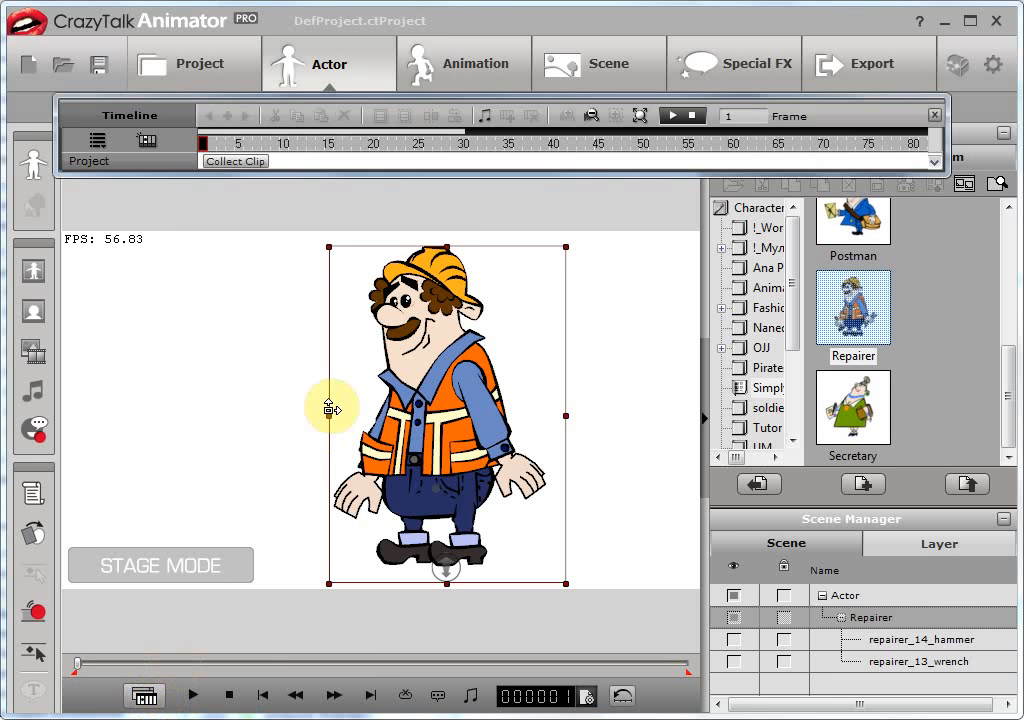
left_click(98, 141)
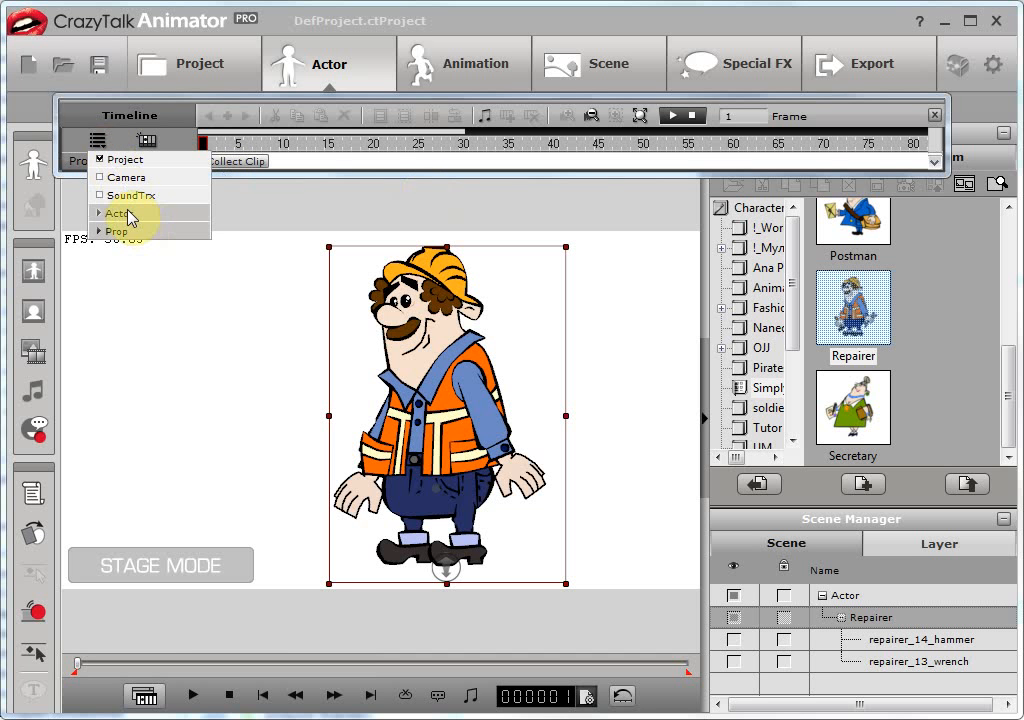
left_click(139, 215)
left_click(137, 233)
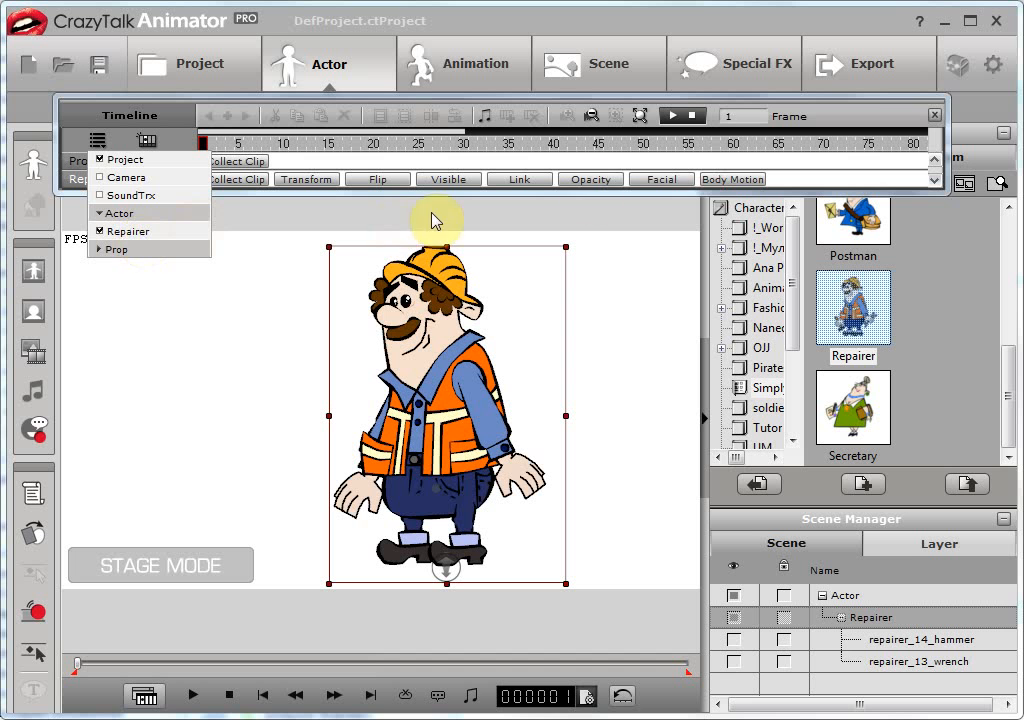
left_click(735, 183)
left_click(733, 183)
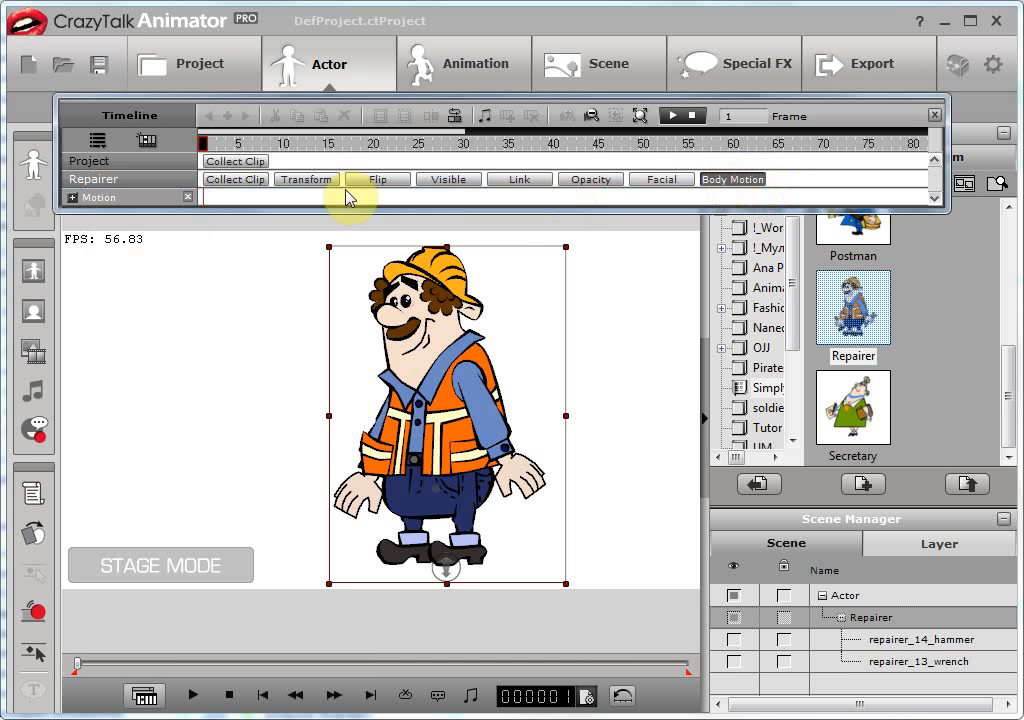
left_click(73, 200)
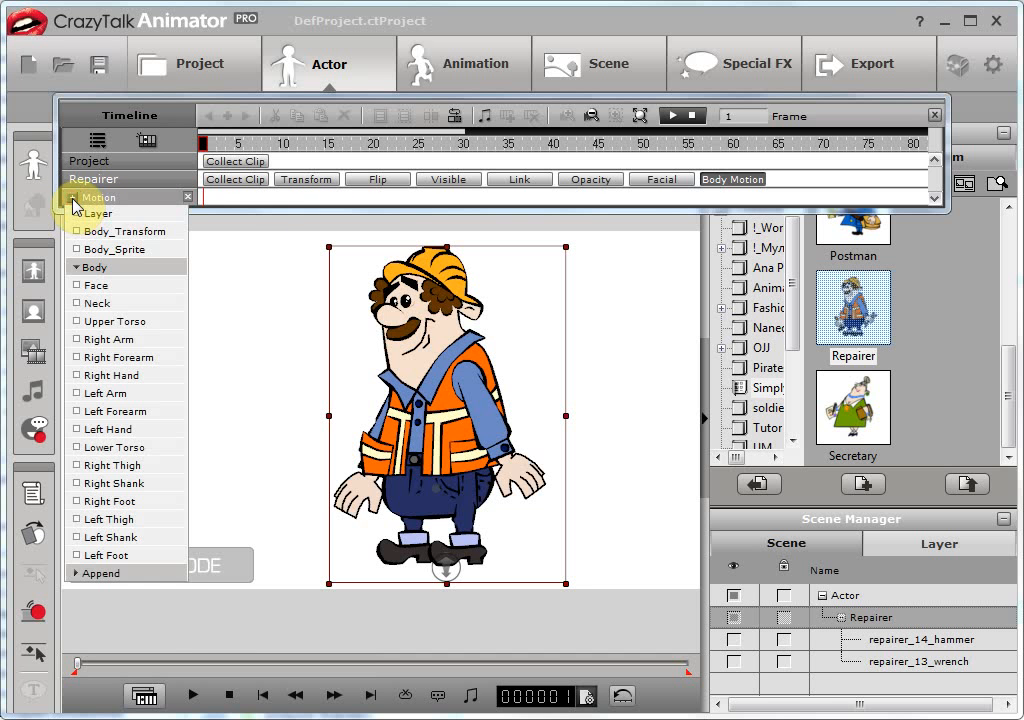
left_click(77, 231)
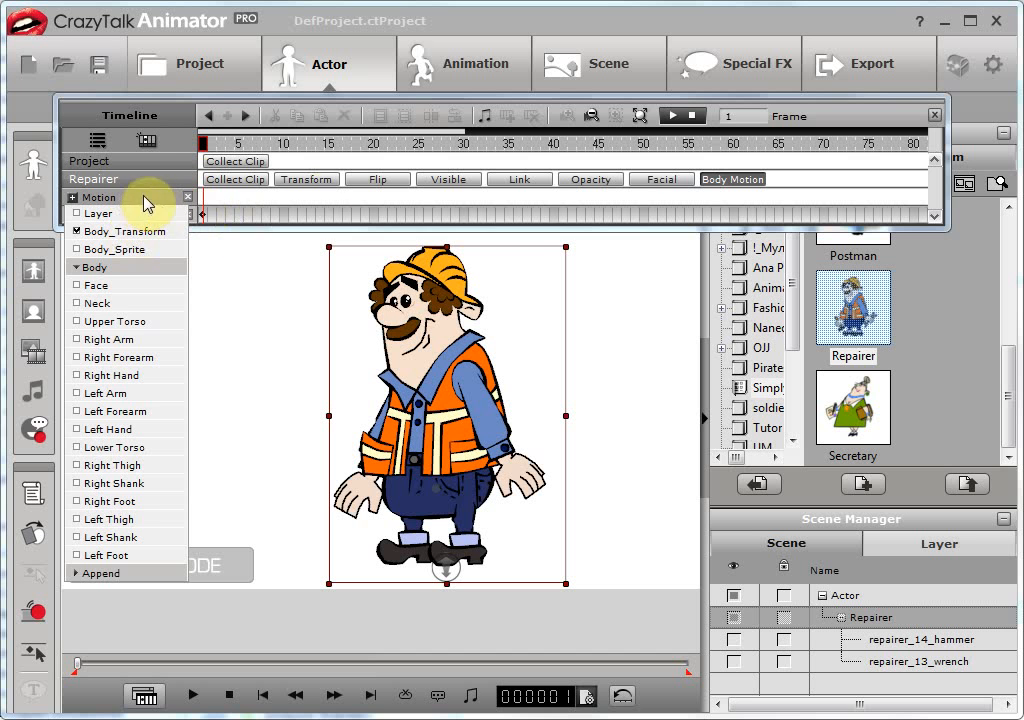
- Display the Repairer's Facial tracks and break the speaking-character voice clip into its separate voice and lips keys
left_click(659, 189)
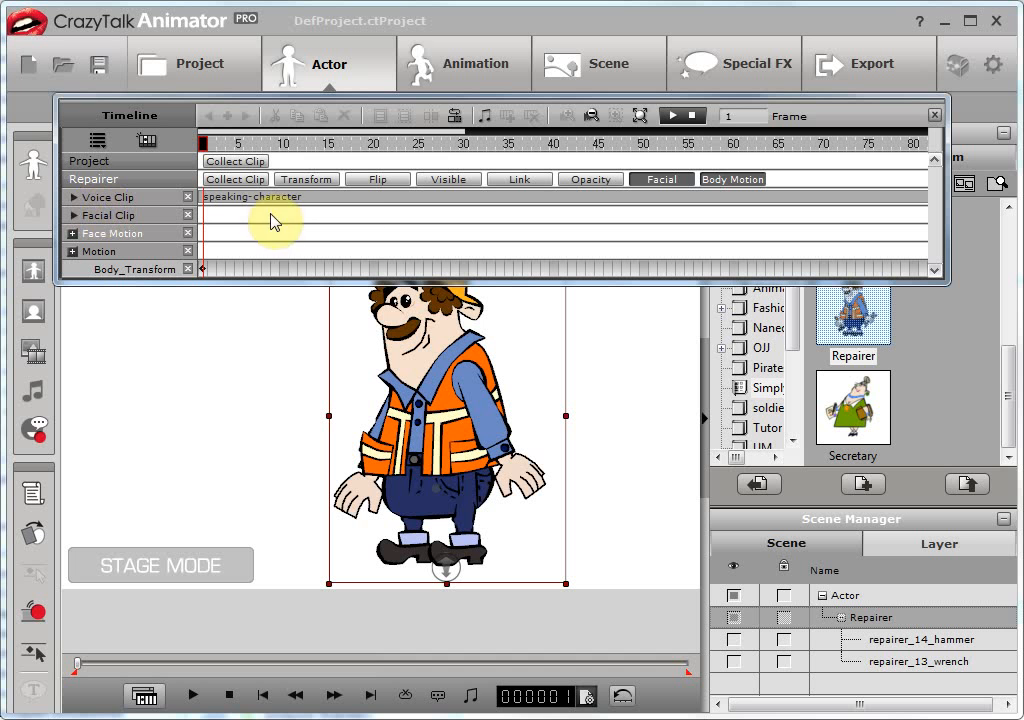
left_click(347, 208)
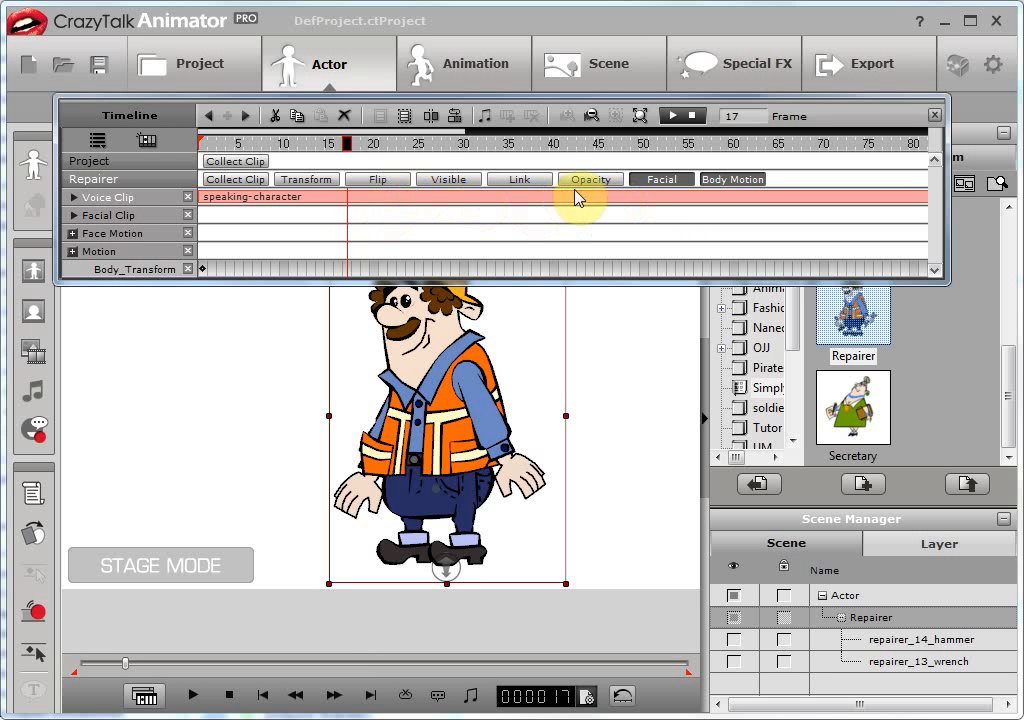
left_click(406, 121)
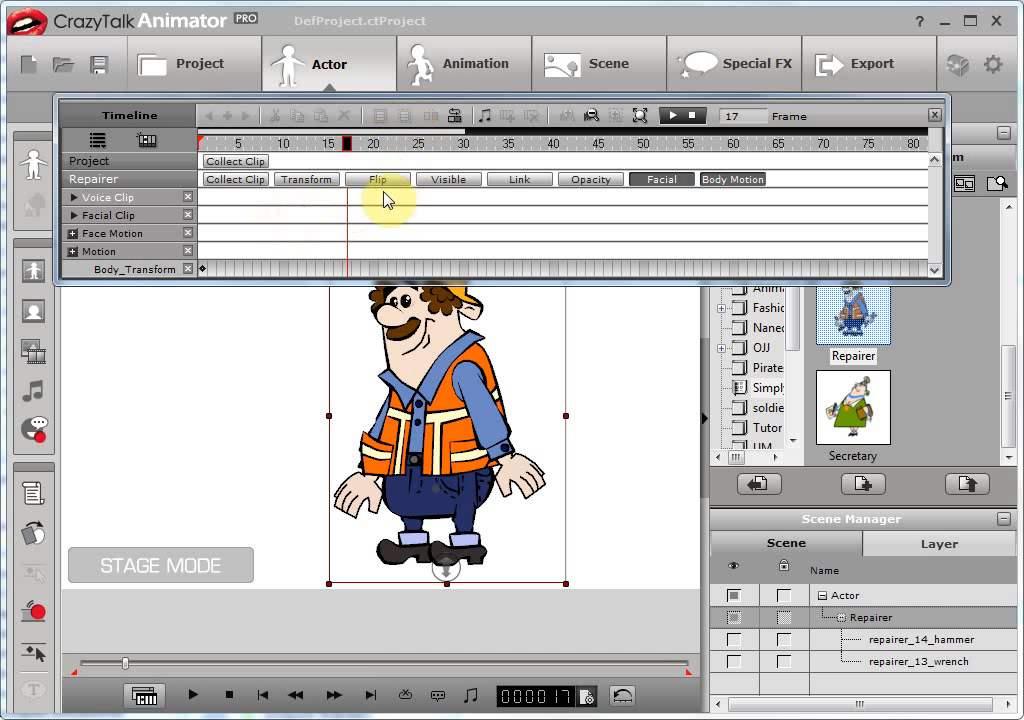
- Expand the Voice Clip track to show the voice waveform and lips keys, and return the playhead to frame 1
left_click(75, 199)
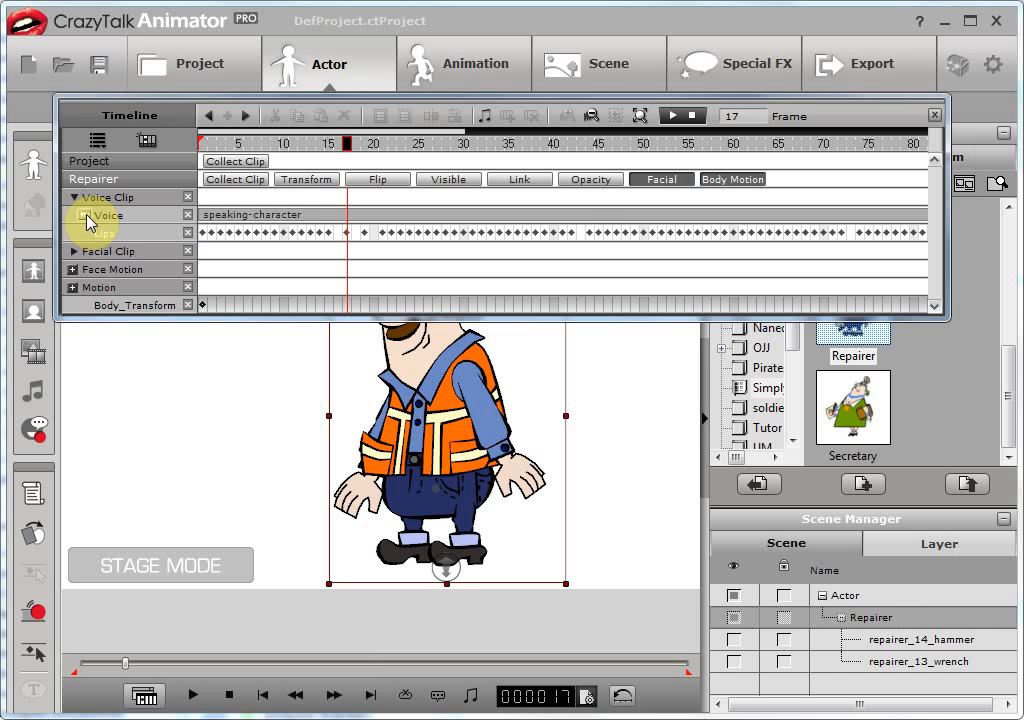
left_click(87, 219)
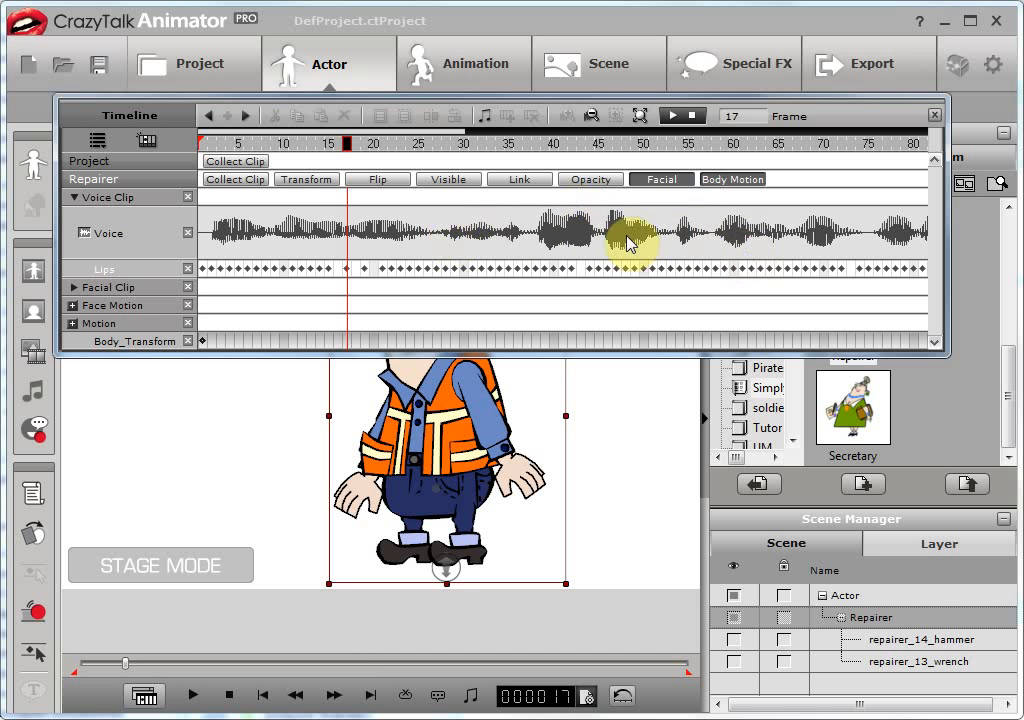
left_click_drag(347, 148, 201, 183)
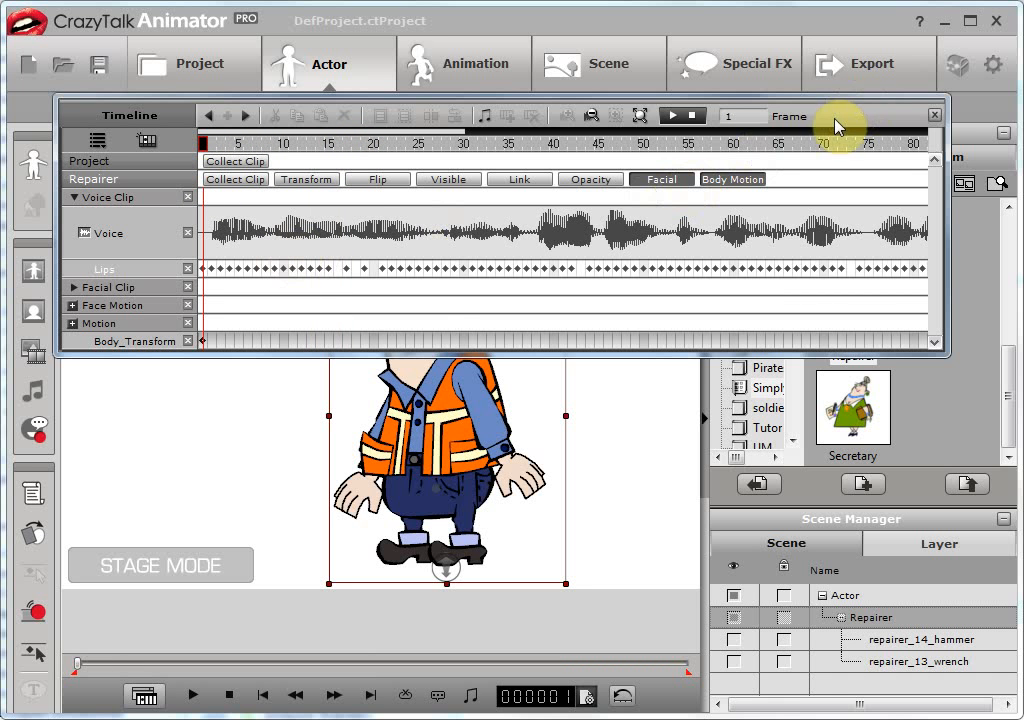
- Move the timeline clear of the character, open the Body Key Editor in Body mode and set an absolute key at frame 1
left_click_drag(835, 120, 830, 47)
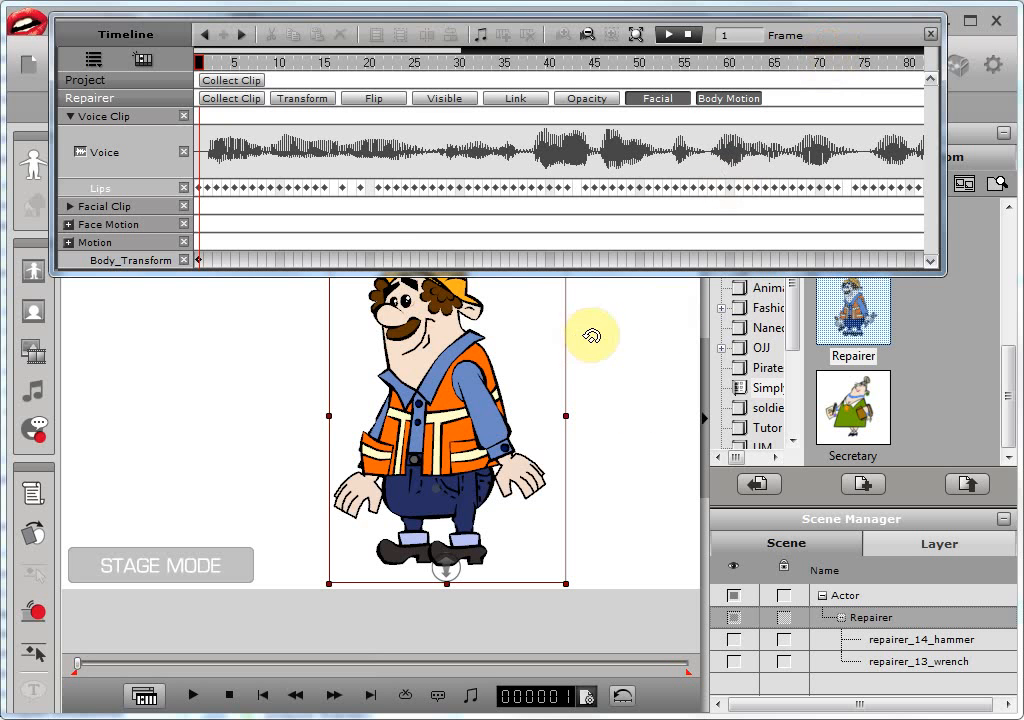
left_click(38, 652)
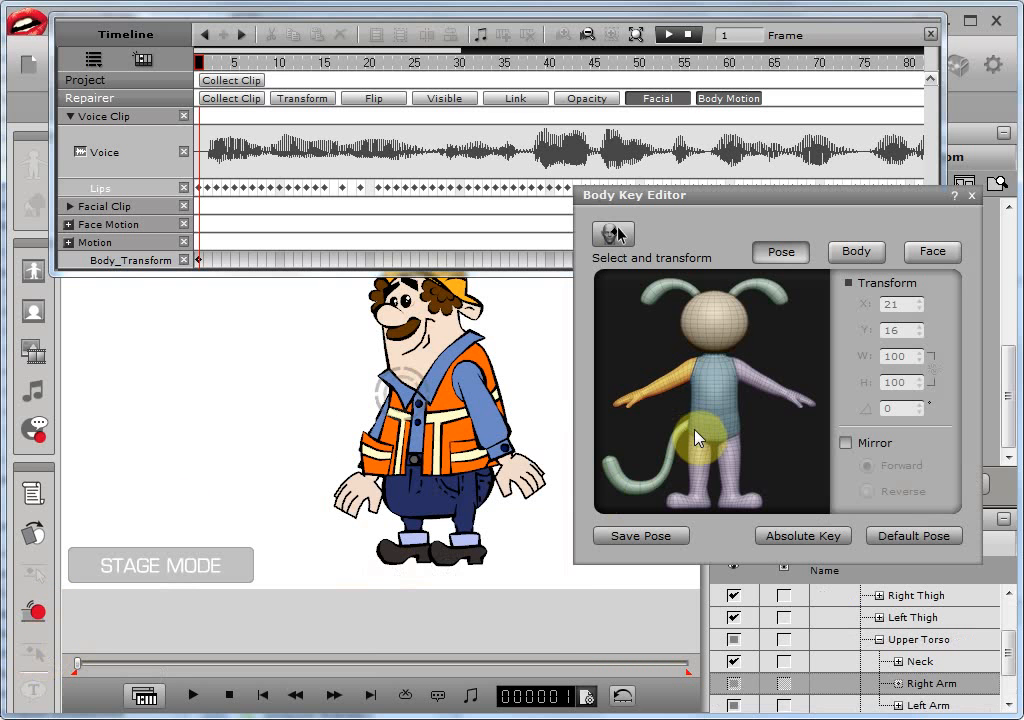
left_click_drag(757, 217, 779, 312)
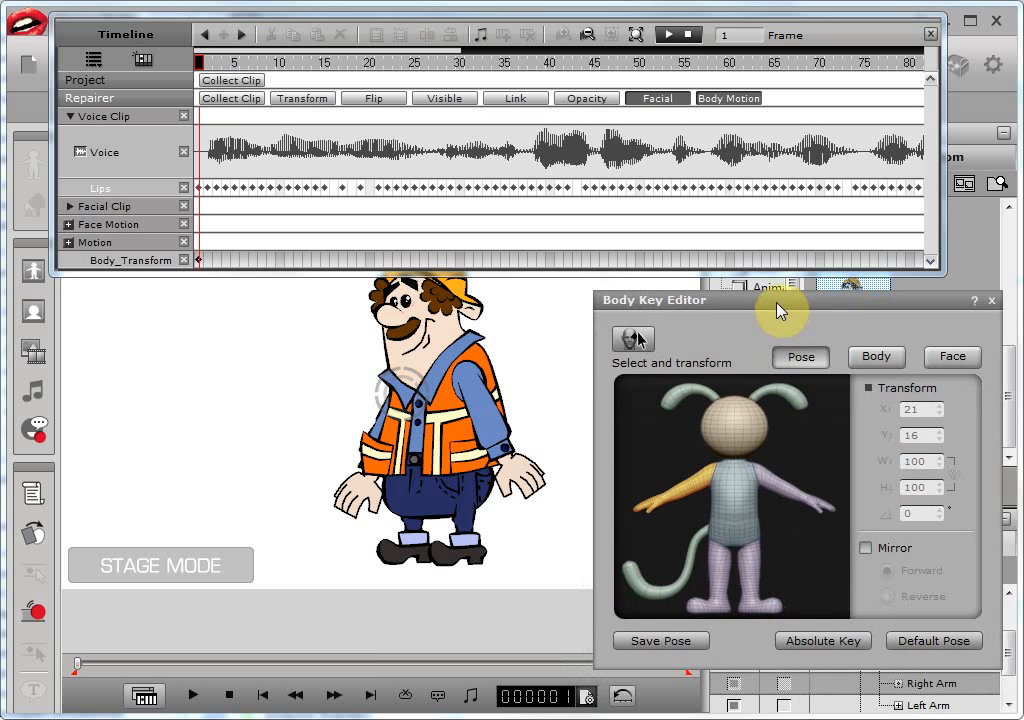
left_click(881, 360)
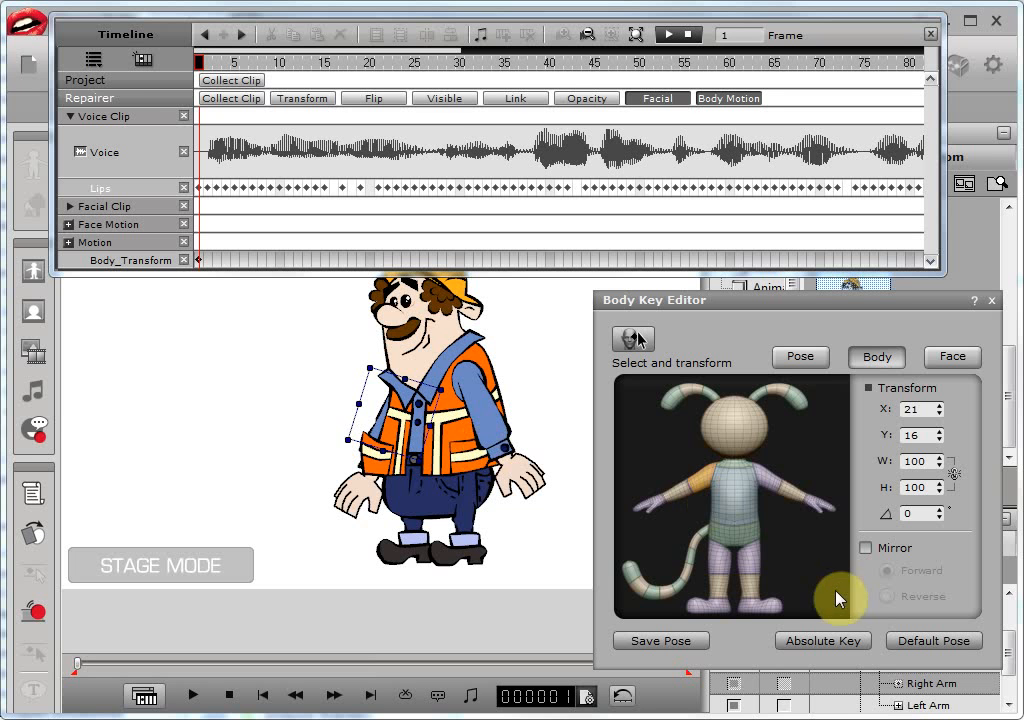
left_click(828, 645)
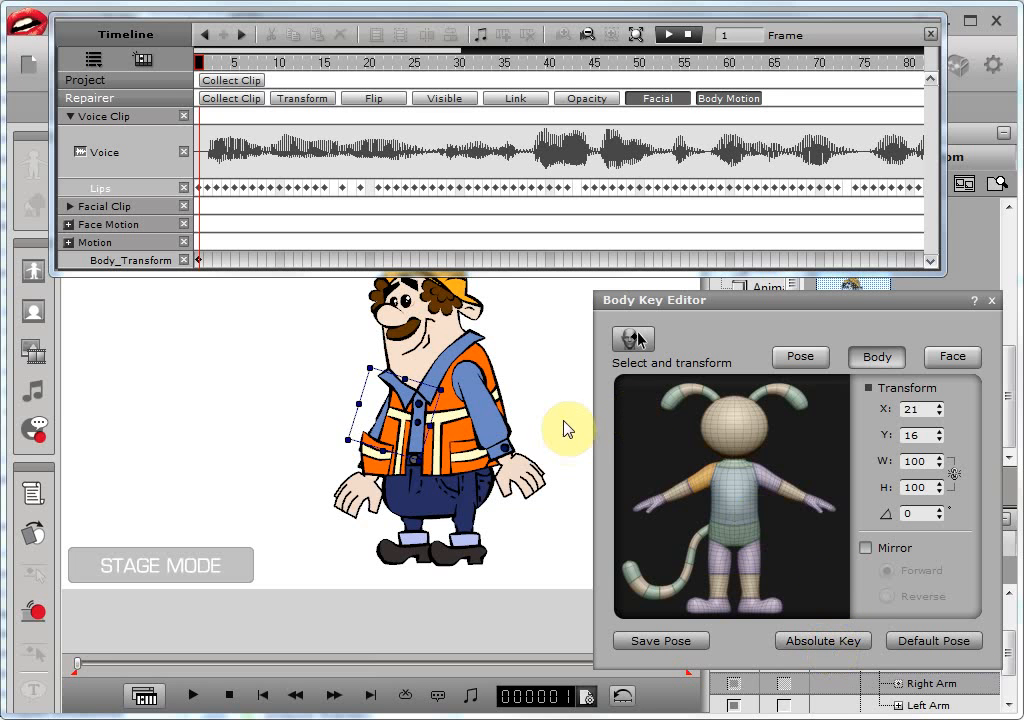
- Rotate the Repairer's left forearm to 36° and the right arm to 341° at frame 1
left_click(508, 395)
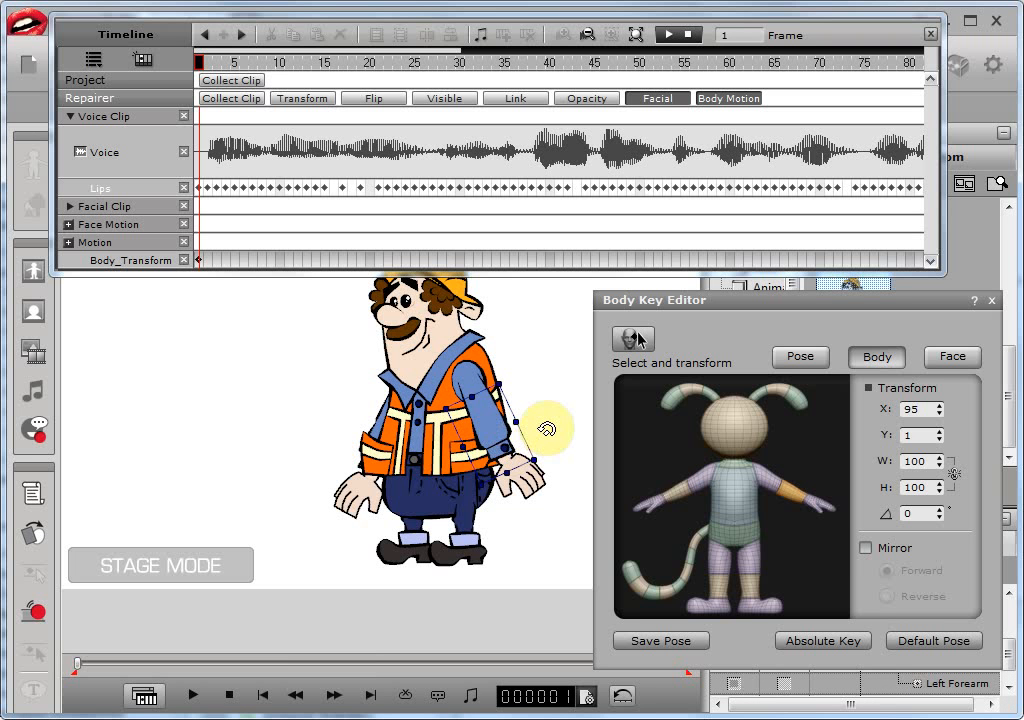
left_click_drag(549, 428, 526, 464)
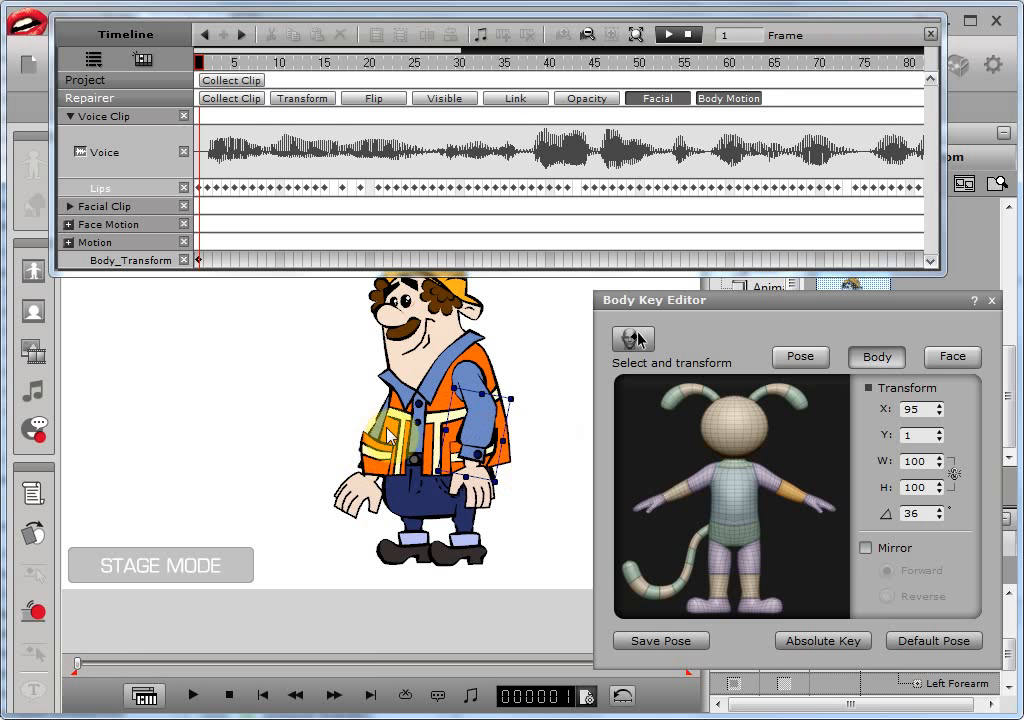
left_click(691, 482)
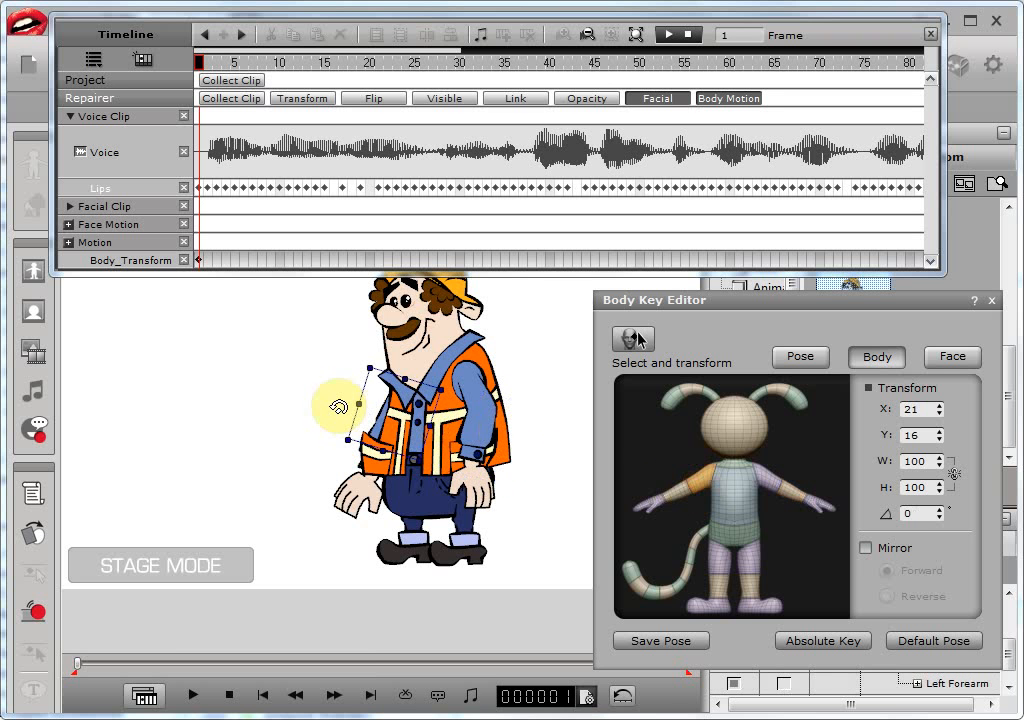
left_click_drag(338, 402, 340, 430)
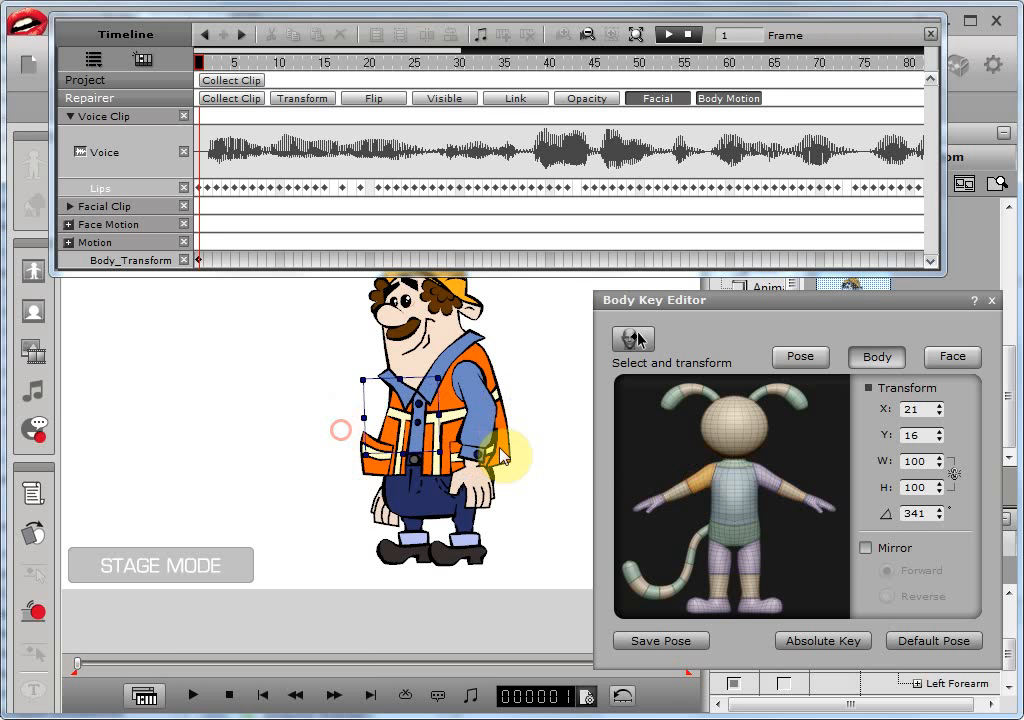
- Rotate the Repairer's left hand to 338° and lean the upper torso forward to 353° at frame 1
left_click(510, 478)
left_click_drag(516, 479, 524, 460)
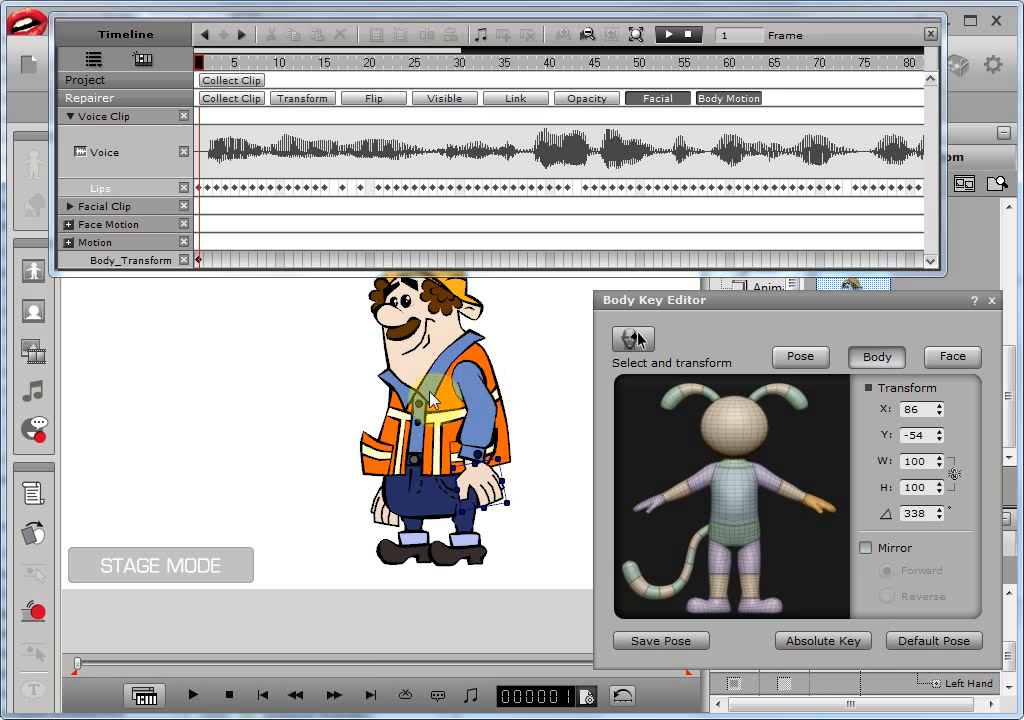
left_click(712, 475)
left_click_drag(545, 380, 522, 361)
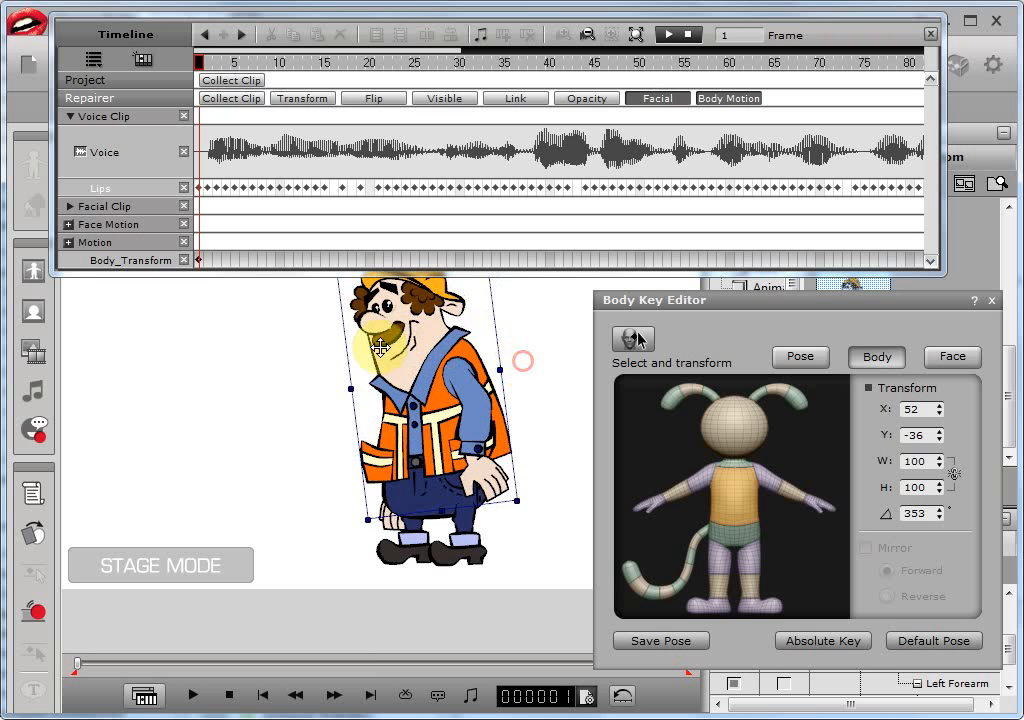
- Tilt the Repairer's head to 9° at frame 1, and play the voice clip to listen for the next gesture
left_click(440, 330)
left_click_drag(440, 330, 474, 350)
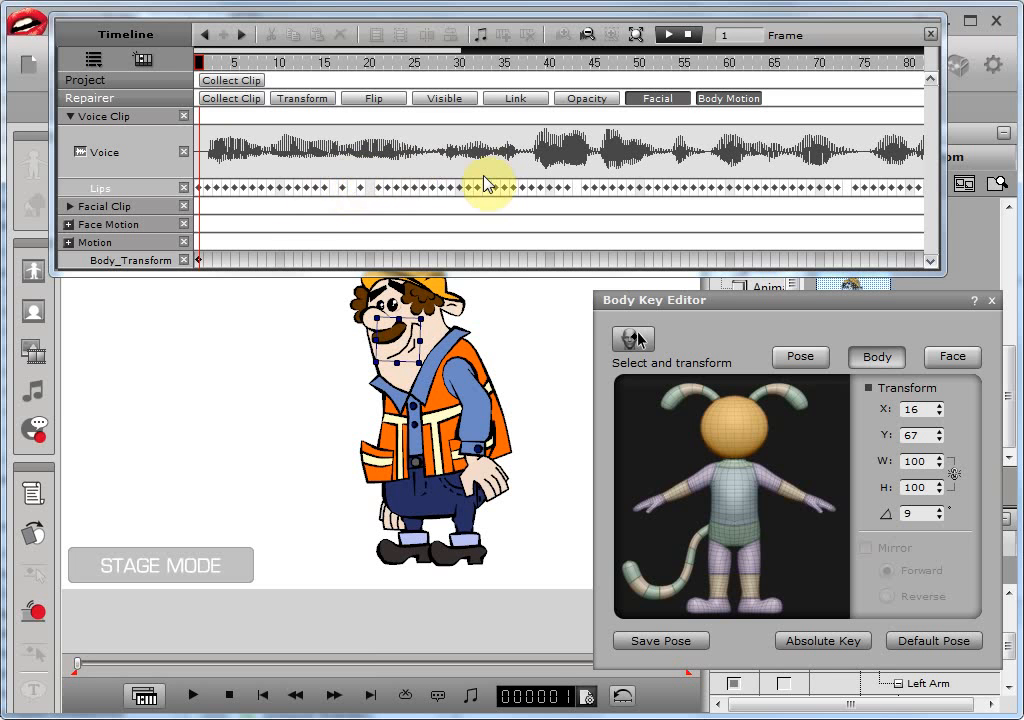
key("space")
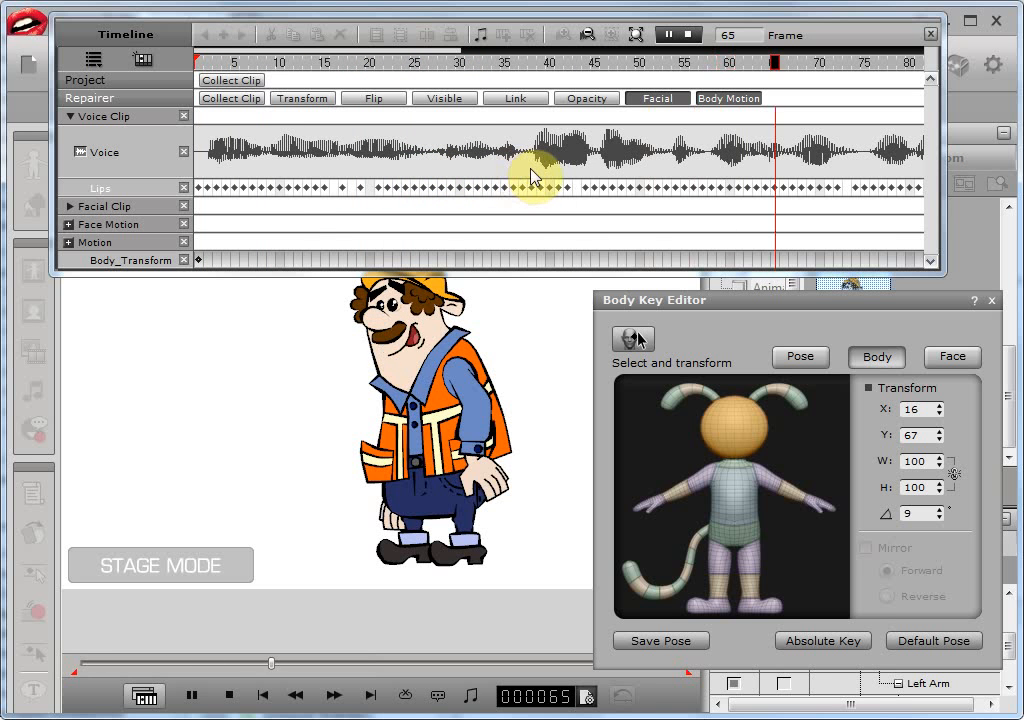
key("space")
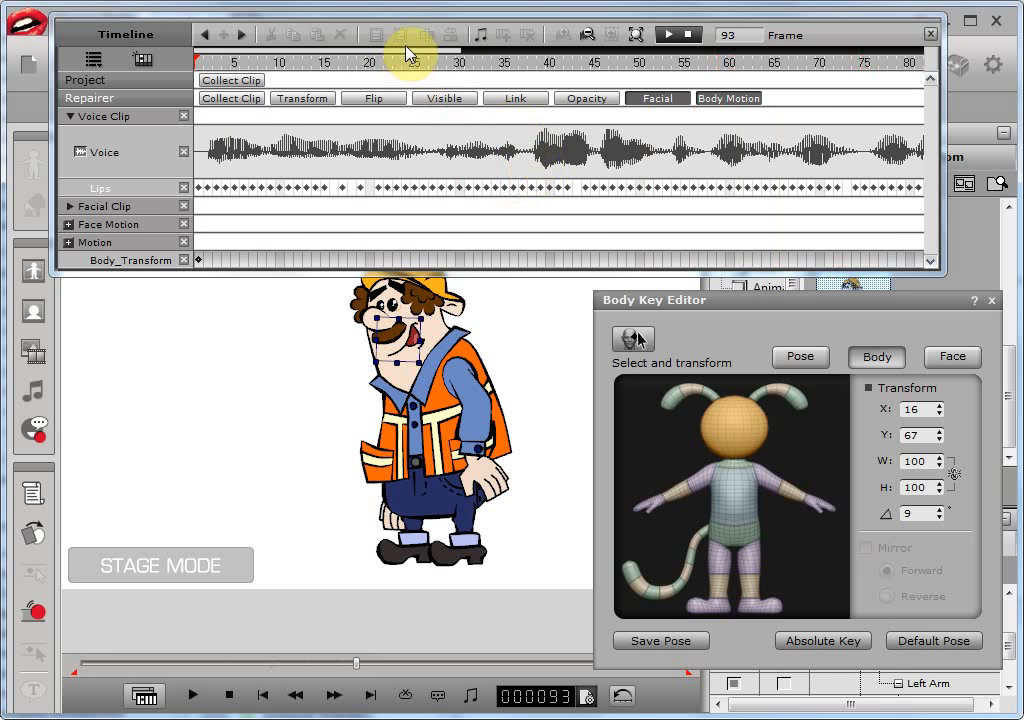
- Check the speech around frame 82 and set an absolute body key at that frame
left_click_drag(407, 52, 496, 80)
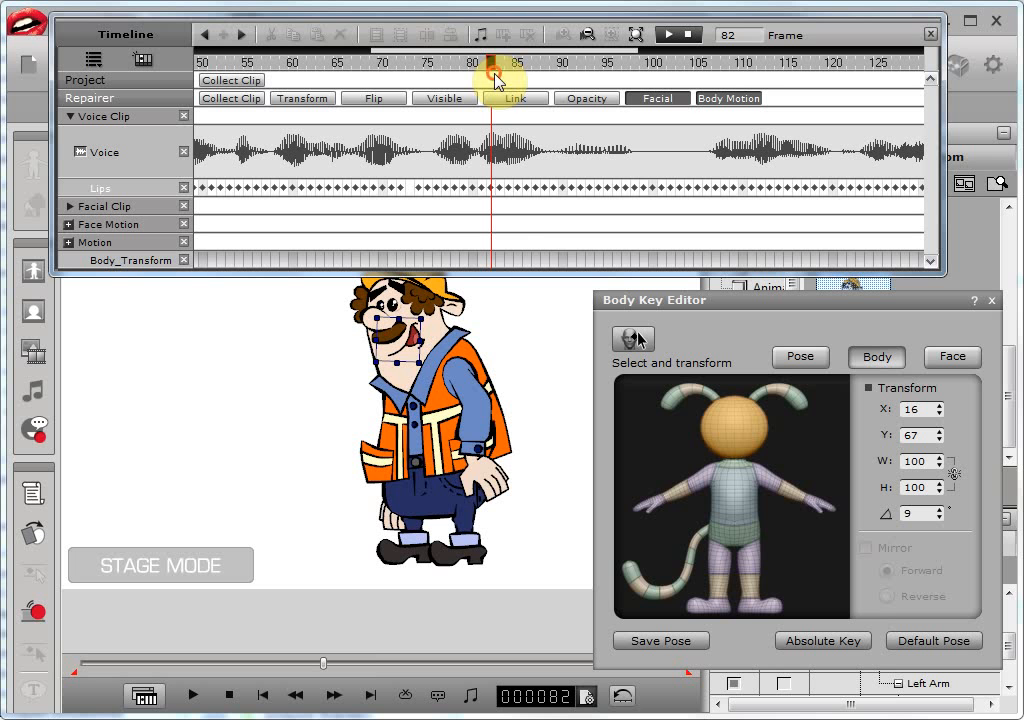
key("space")
key("space")
left_click_drag(495, 62, 489, 62)
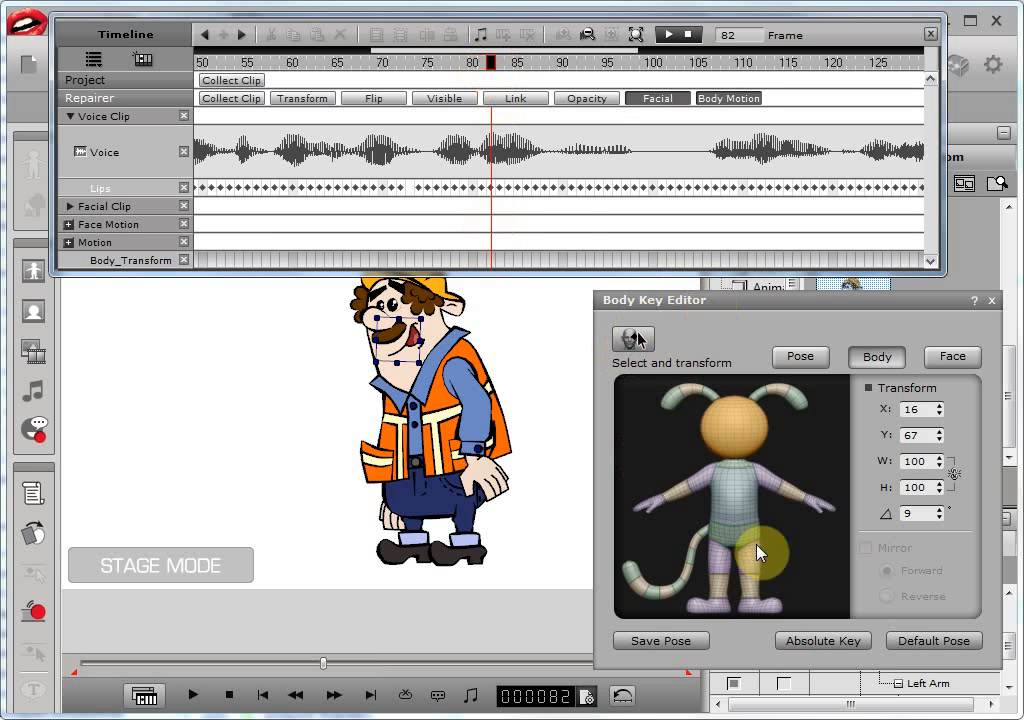
left_click(838, 645)
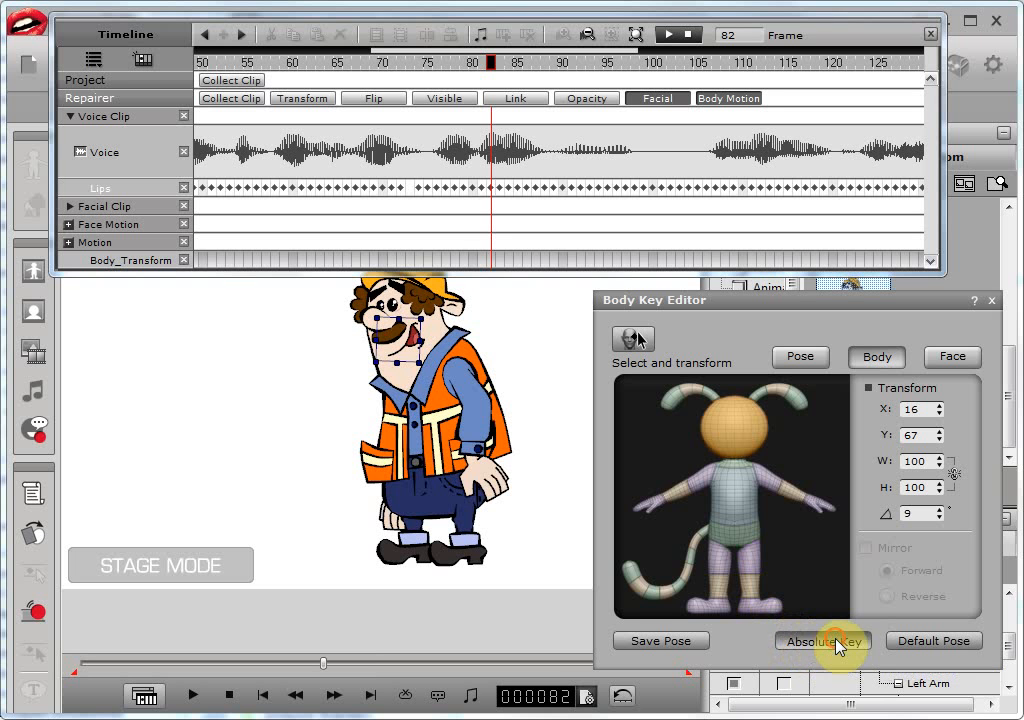
- Lean the Repairer's upper torso back to 8° and swing the left forearm outward behind the body at frame 82
left_click(735, 497)
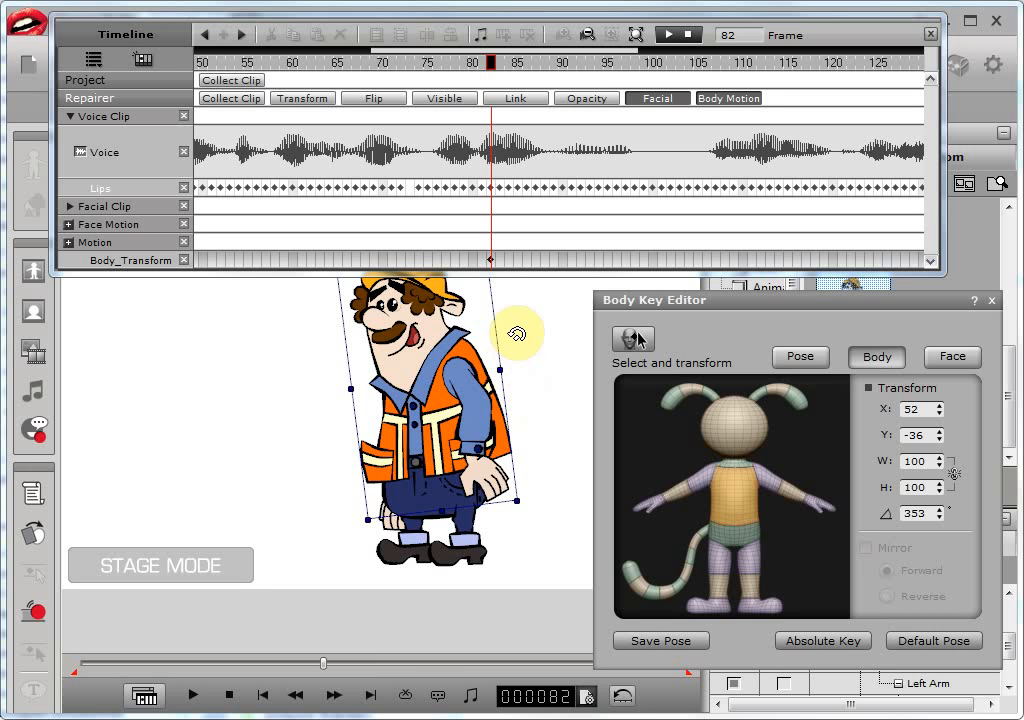
left_click_drag(517, 334, 559, 349)
left_click(475, 442)
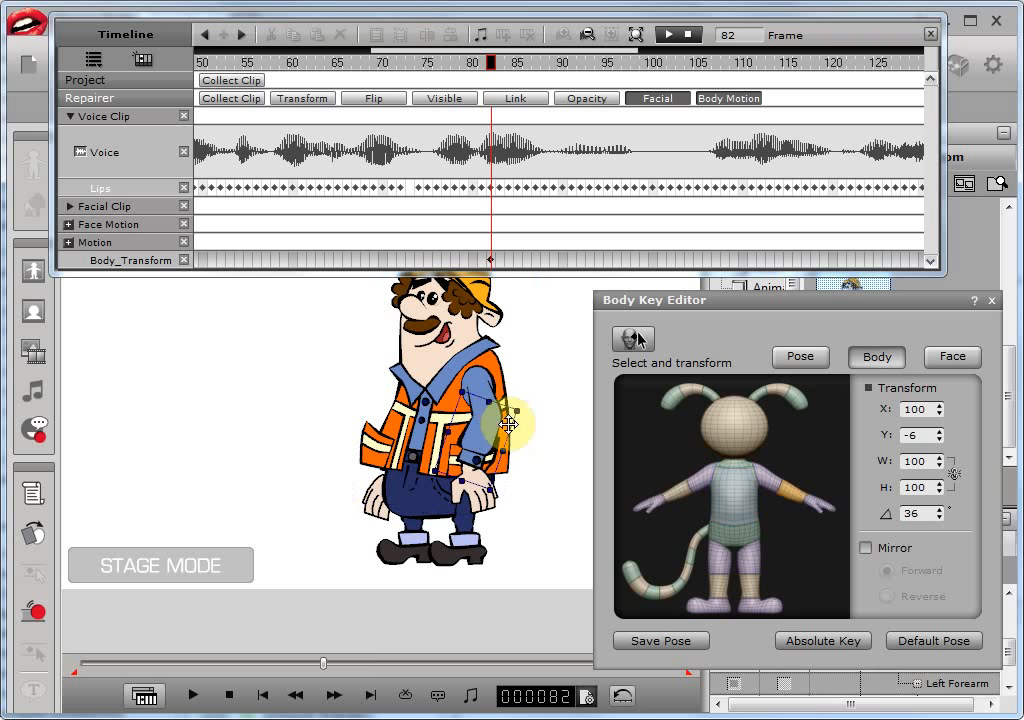
left_click_drag(519, 463, 549, 384)
- Reposition the Repairer's head slightly and rotate the right arm to 335° at frame 82
left_click(445, 318)
left_click_drag(464, 331, 469, 326)
left_click(697, 486)
left_click_drag(460, 408, 461, 410)
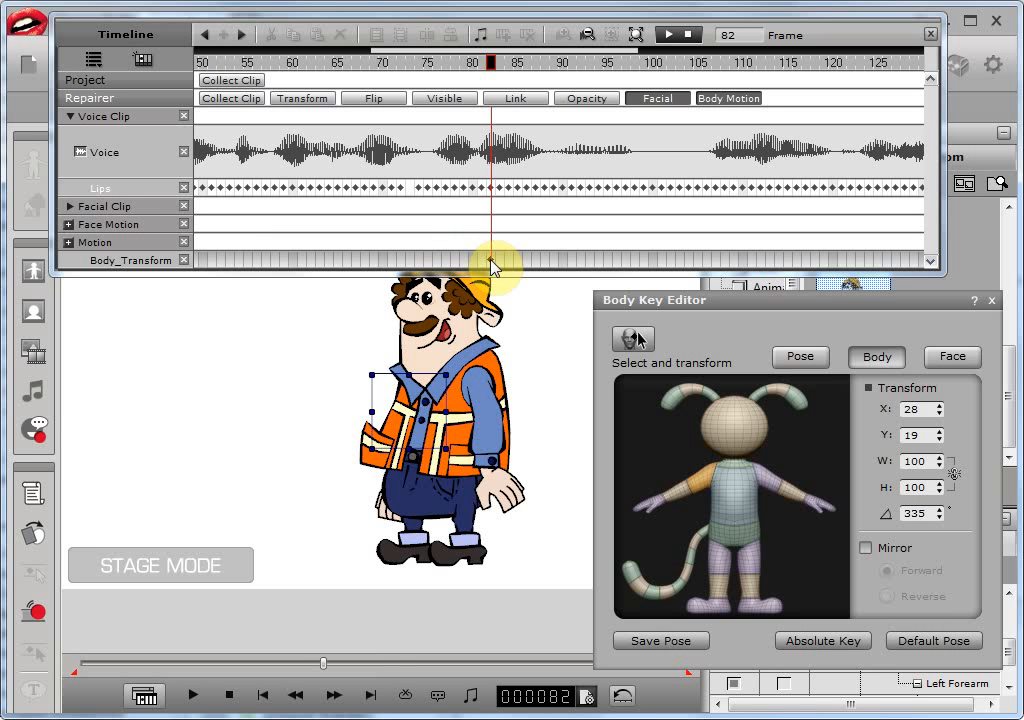
- Play further through the voice clip to find the next accent and set an absolute body key at frame 148
key("space")
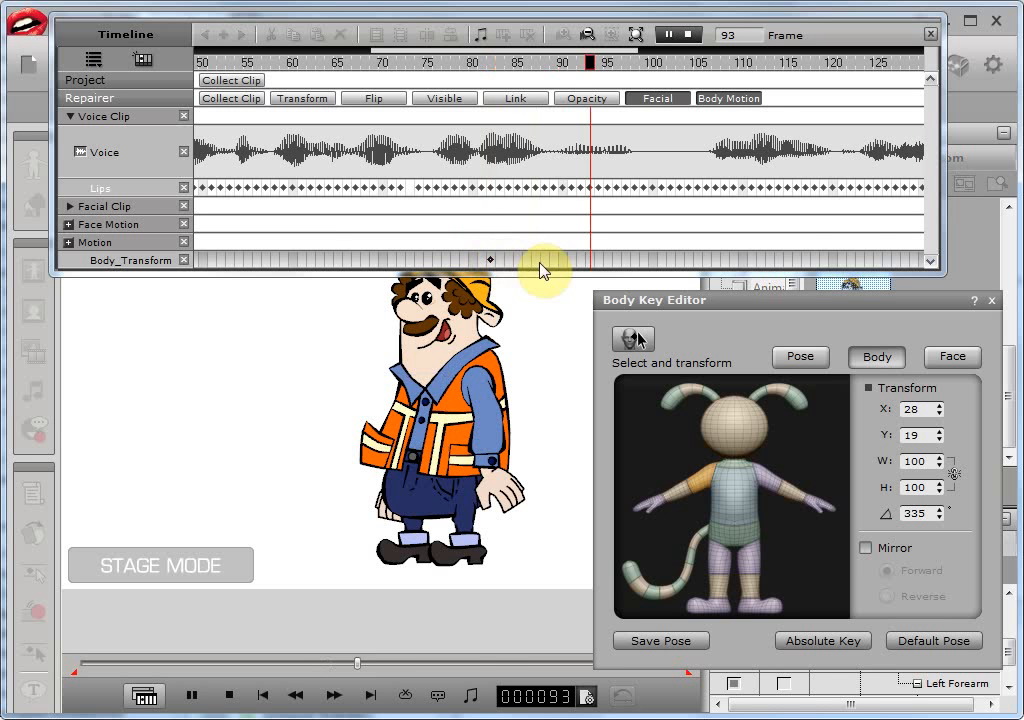
key("space")
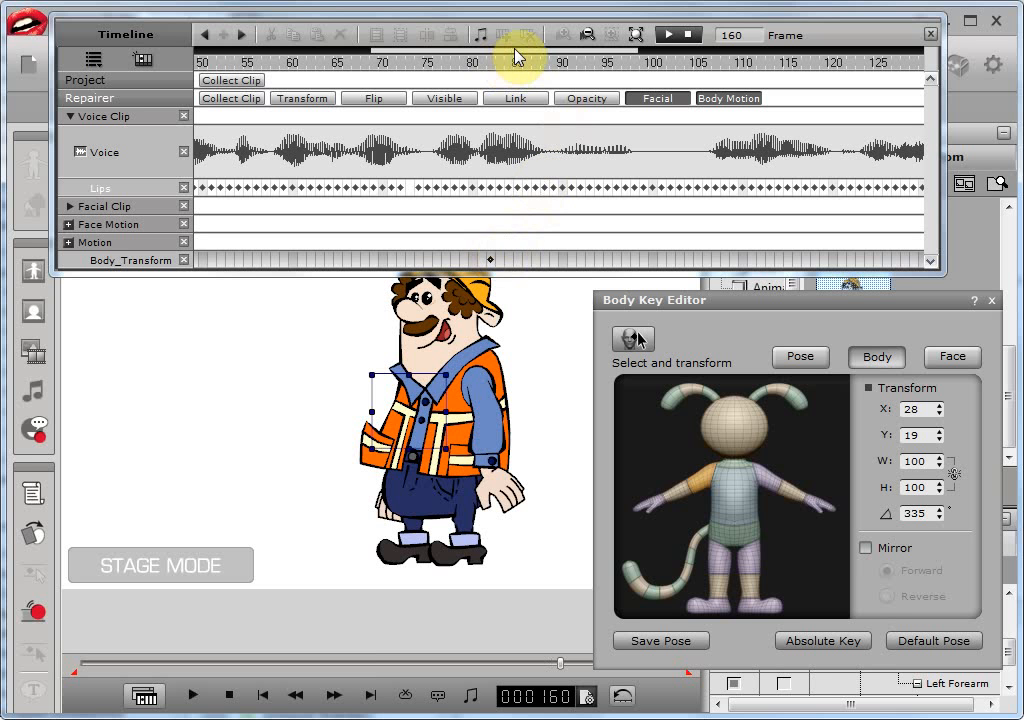
left_click_drag(519, 55, 727, 68)
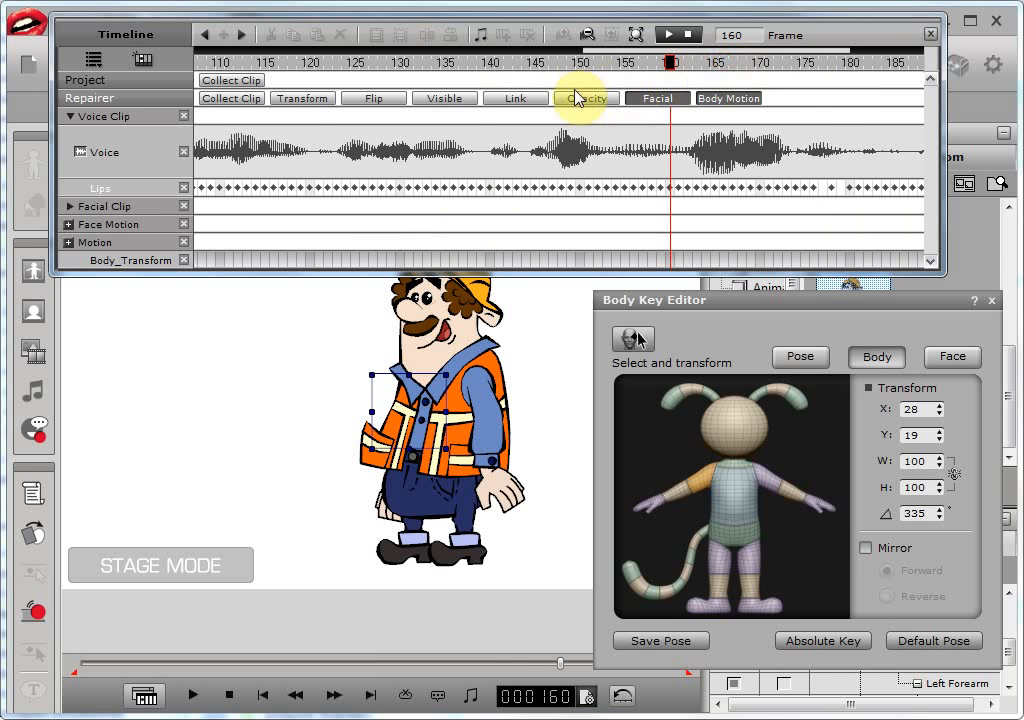
left_click(558, 66)
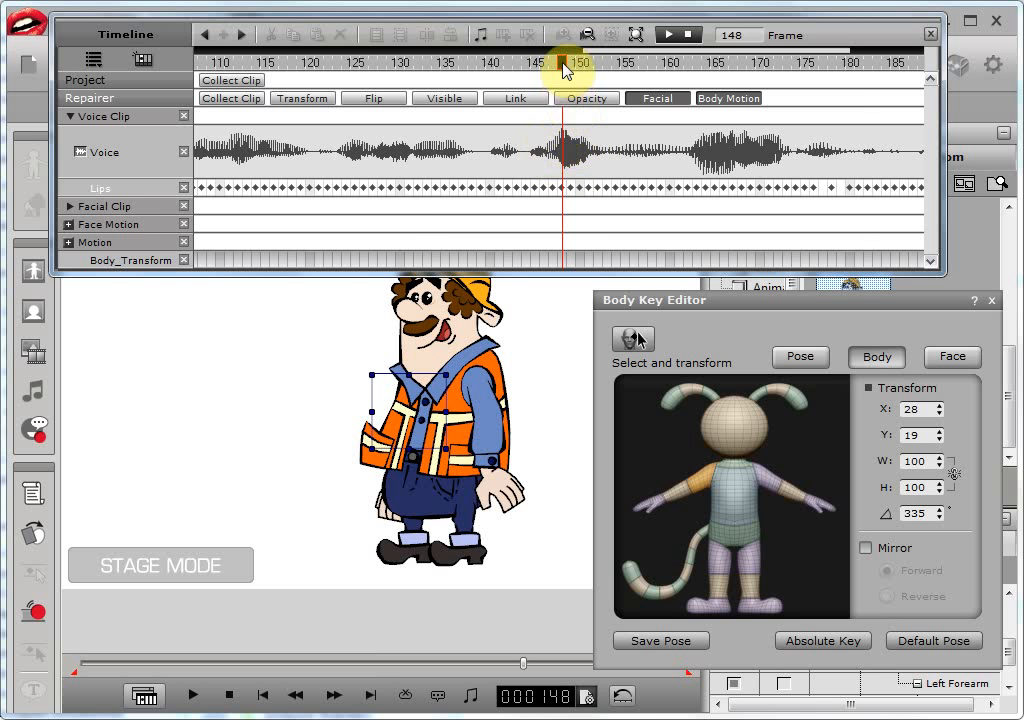
key("space")
key("space")
mouse_move(555, 63)
left_mouse_down()
mouse_move(545, 66)
mouse_move(556, 80)
left_mouse_up()
key("space")
key("space")
left_click_drag(640, 64, 564, 76)
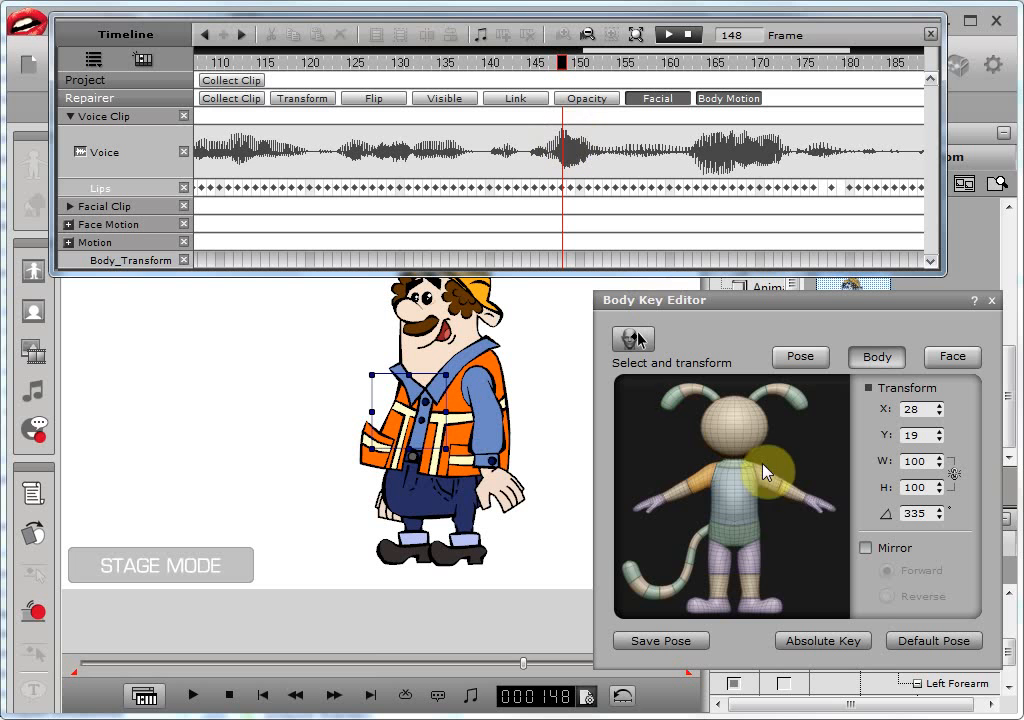
left_click(826, 643)
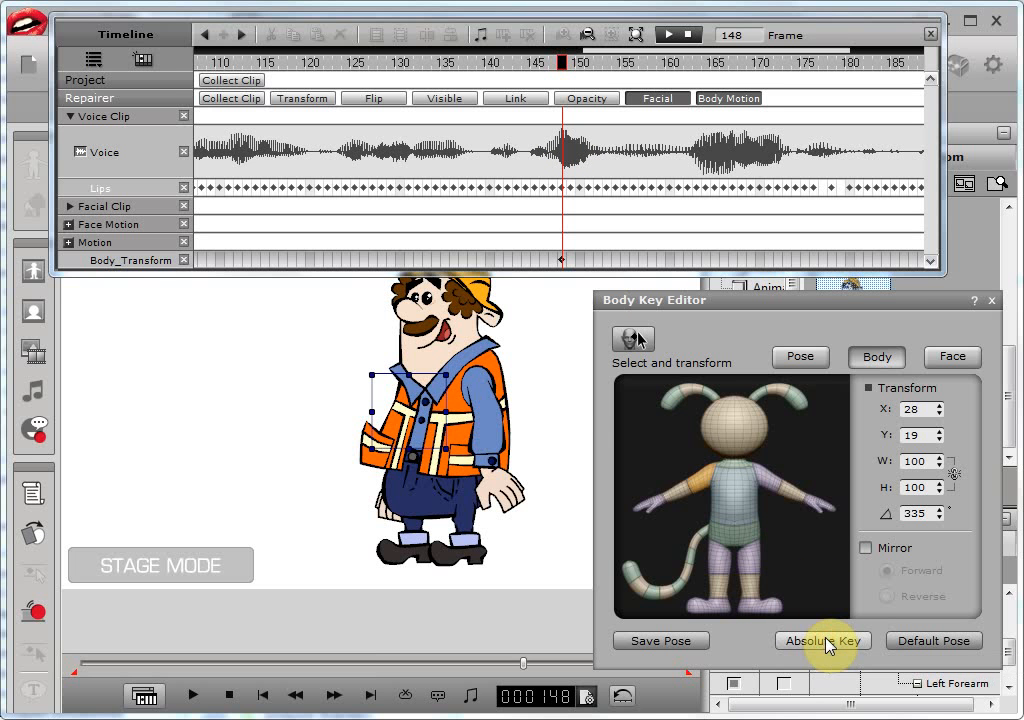
- Bend the Repairer's upper torso forward to 334° and raise the right arm with its forearm at 53° at frame 148
left_click(735, 505)
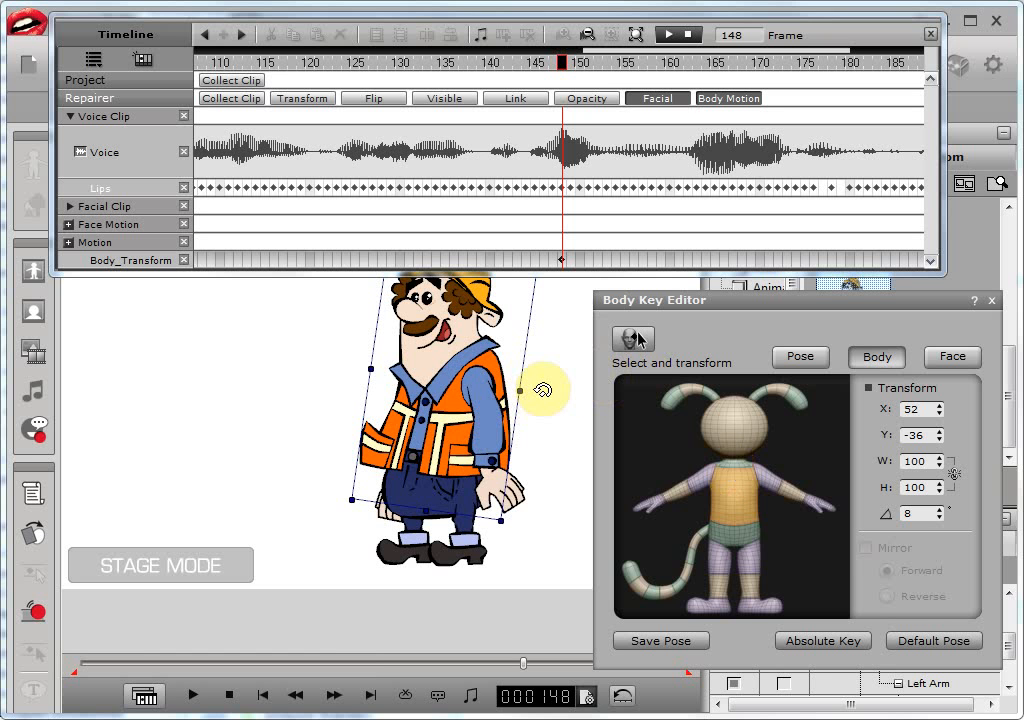
left_click_drag(542, 390, 477, 368)
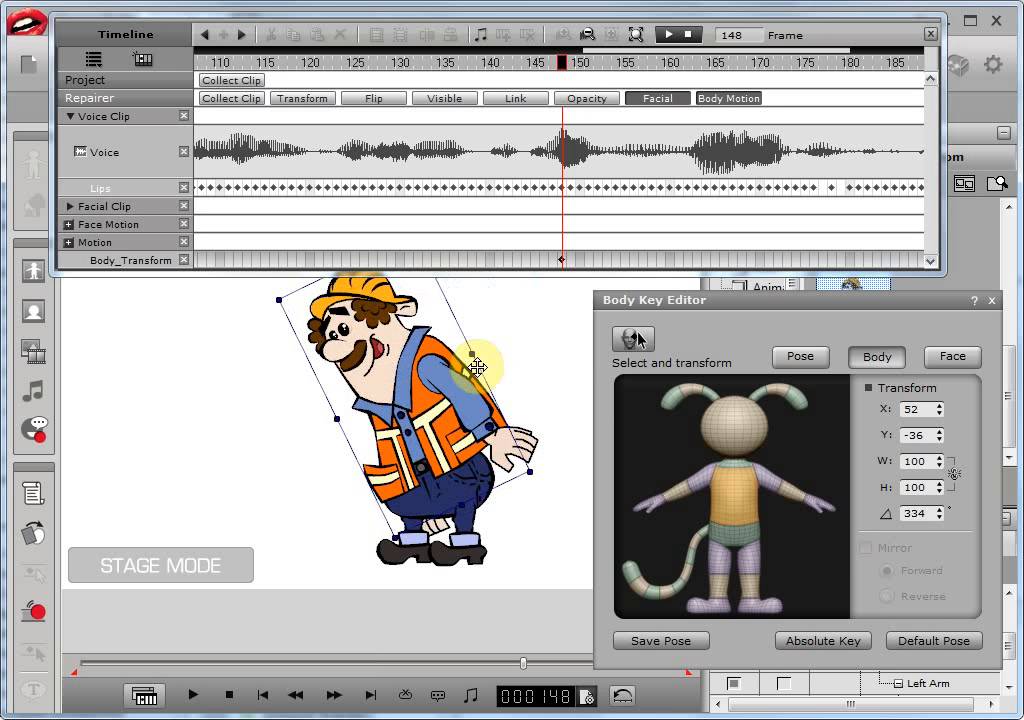
left_click(690, 478)
left_click_drag(421, 394, 348, 358)
left_click(322, 425)
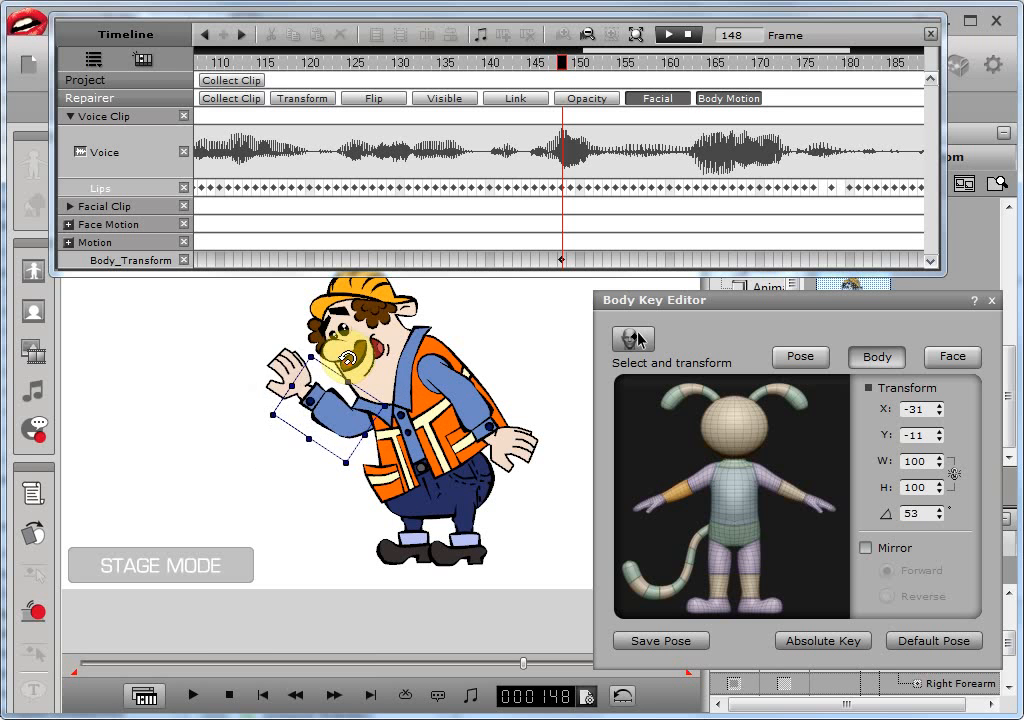
- Rotate the Repairer's right hand to 320° and tilt the head to 35° at frame 148
left_click(286, 368)
left_click_drag(293, 334, 254, 347)
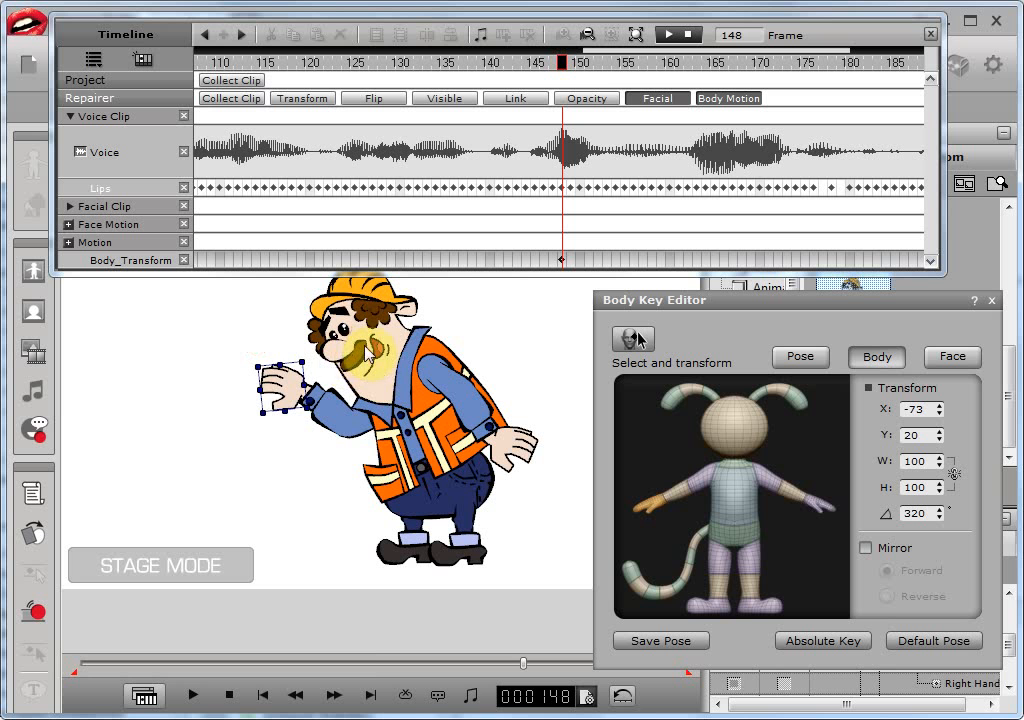
left_click(358, 358)
left_click_drag(397, 342, 354, 355)
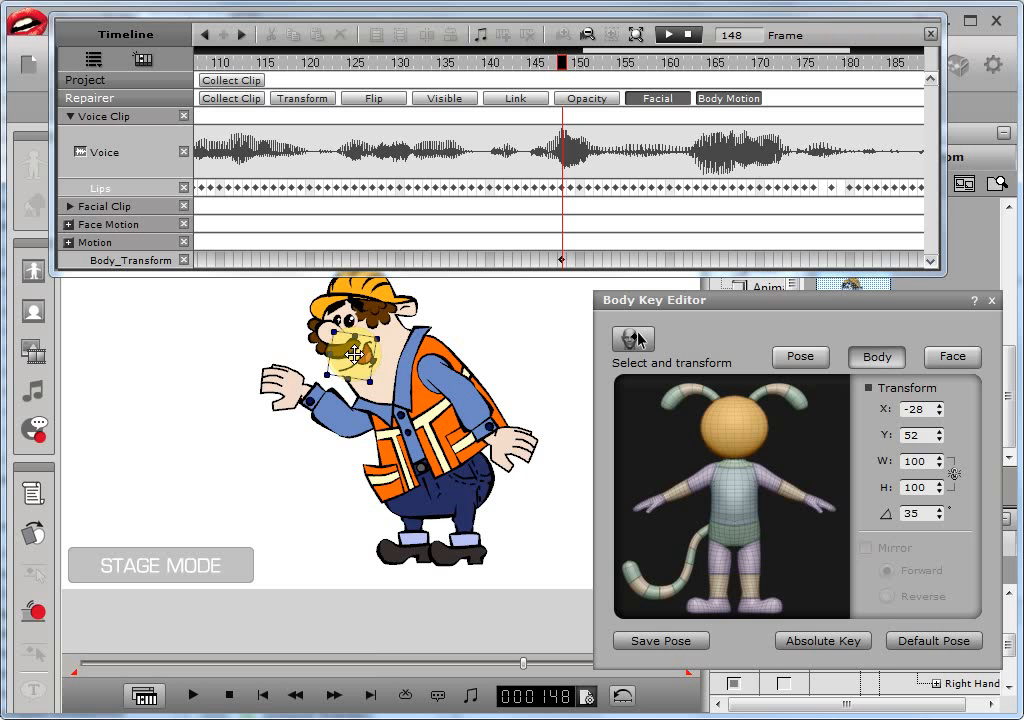
- Rotate the Repairer's left hand and turn the left forearm to 39° at frame 148
left_click(538, 441)
left_click_drag(556, 424, 527, 411)
left_click(480, 425)
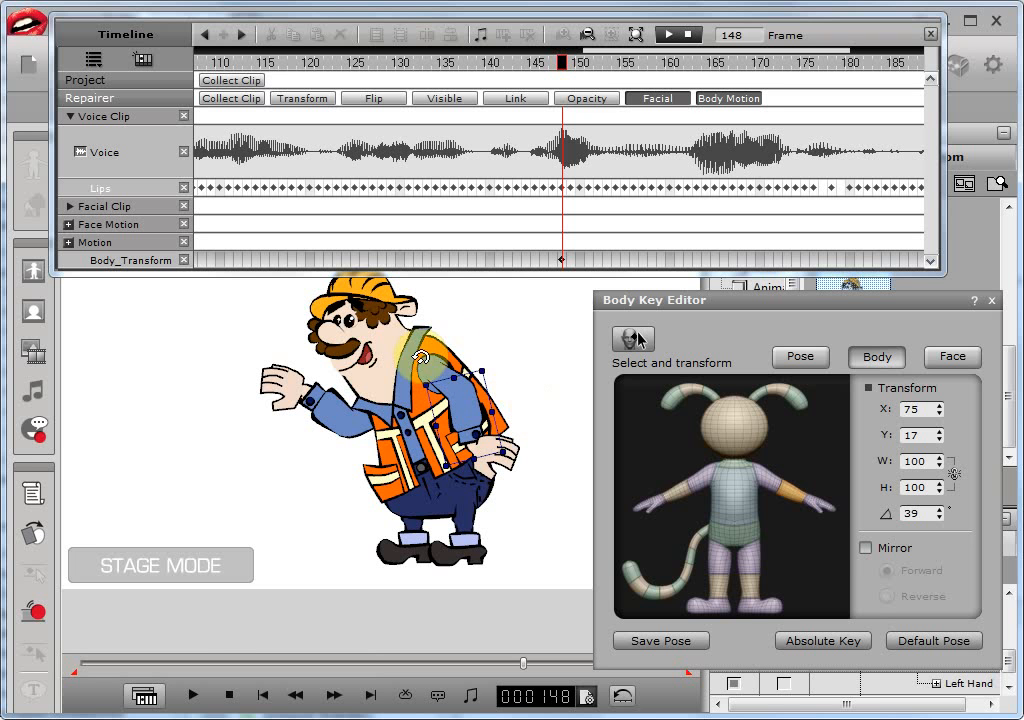
- Move the Repairer's head to X -26, Y 50 and set the absolute key for the pose at frame 148
left_click(352, 352)
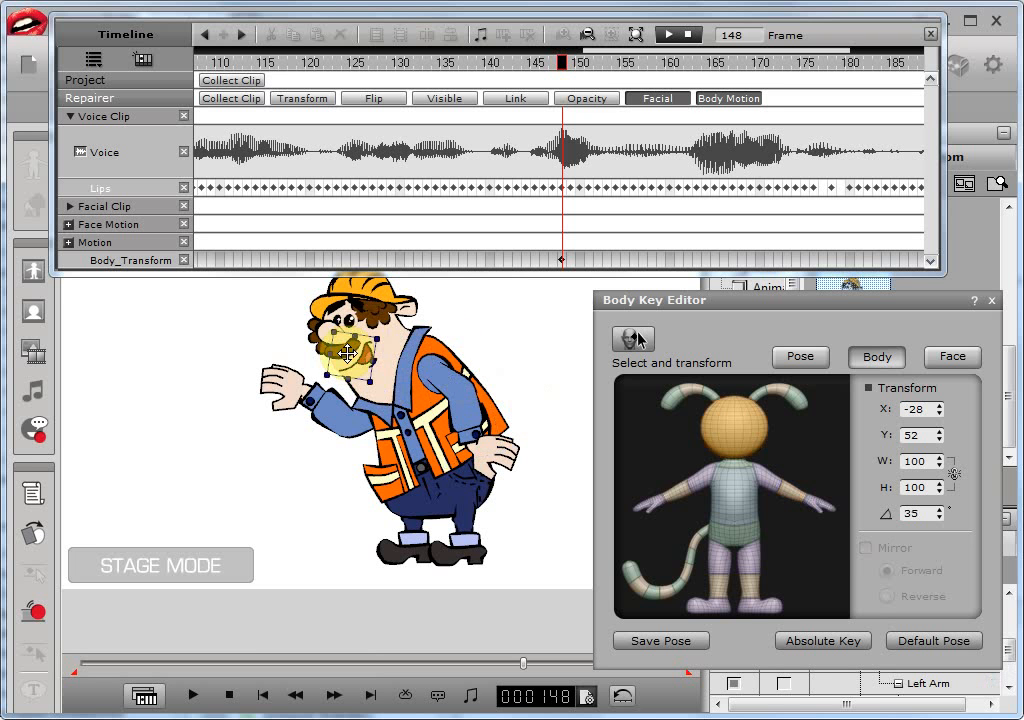
left_click_drag(352, 352, 349, 355)
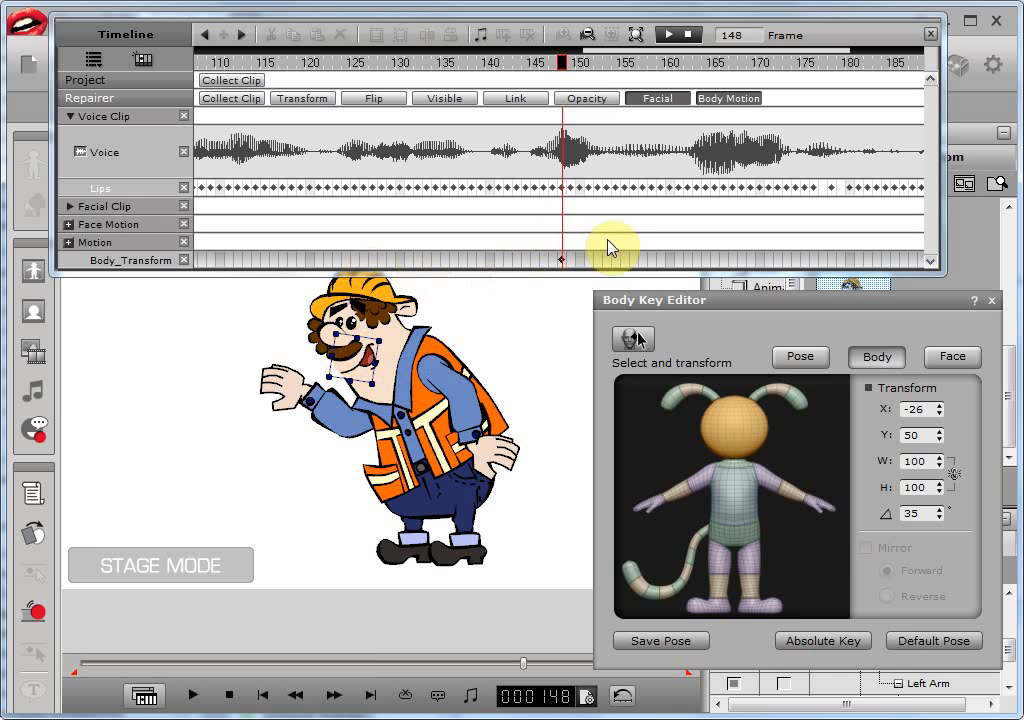
left_click(838, 643)
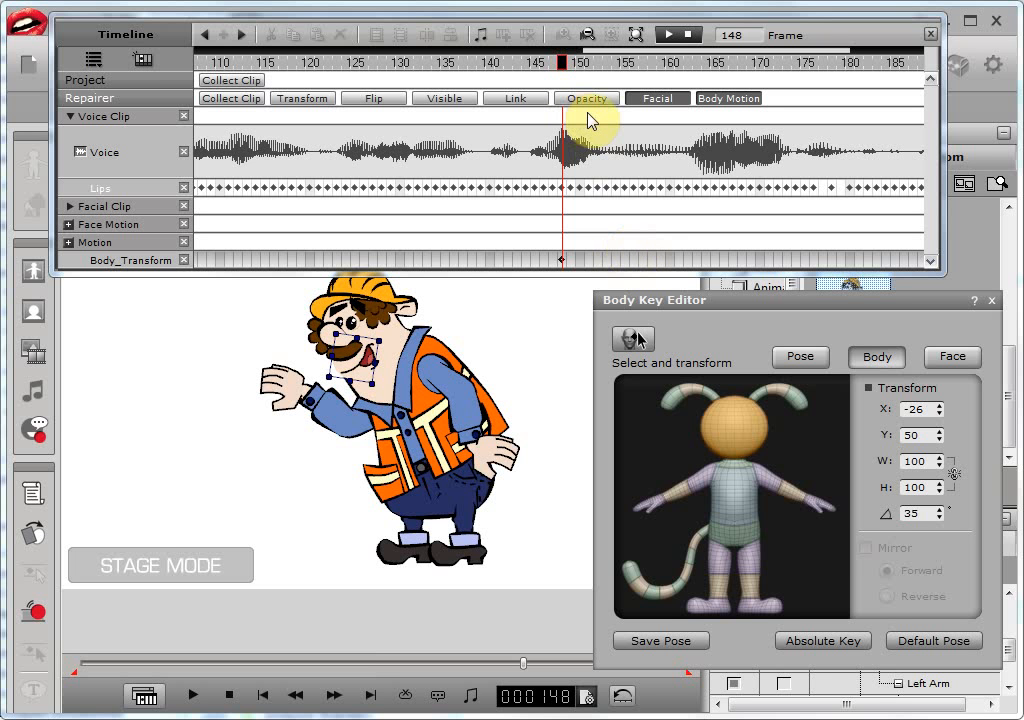
- Play the rest of the speech and set an absolute body key at frame 176
key("space")
key("space")
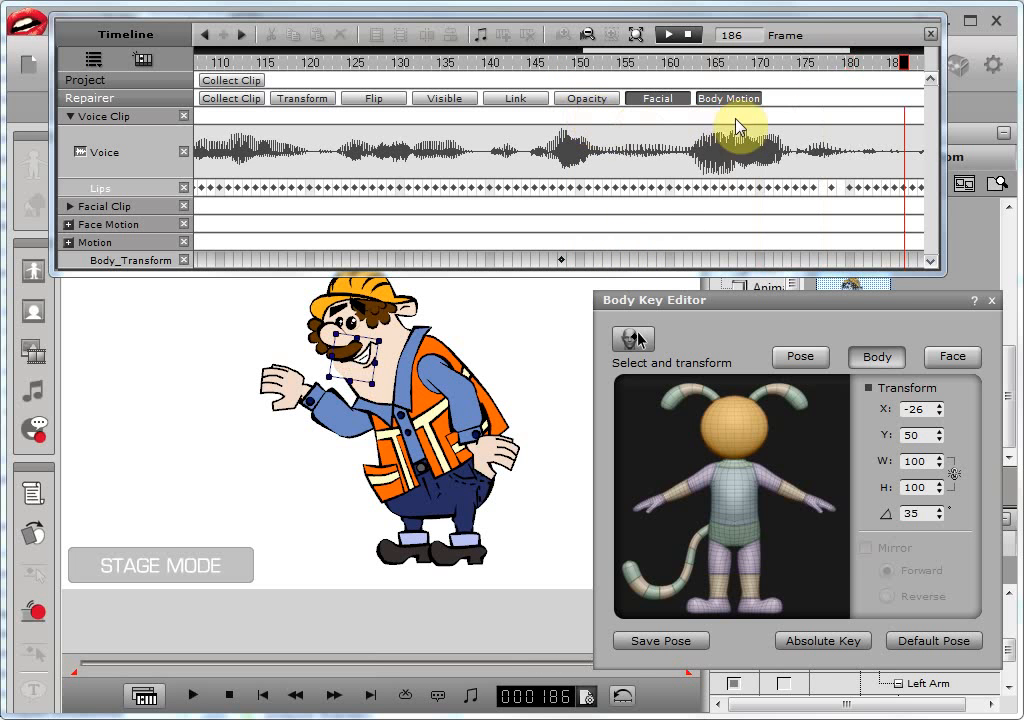
left_click_drag(866, 66, 817, 79)
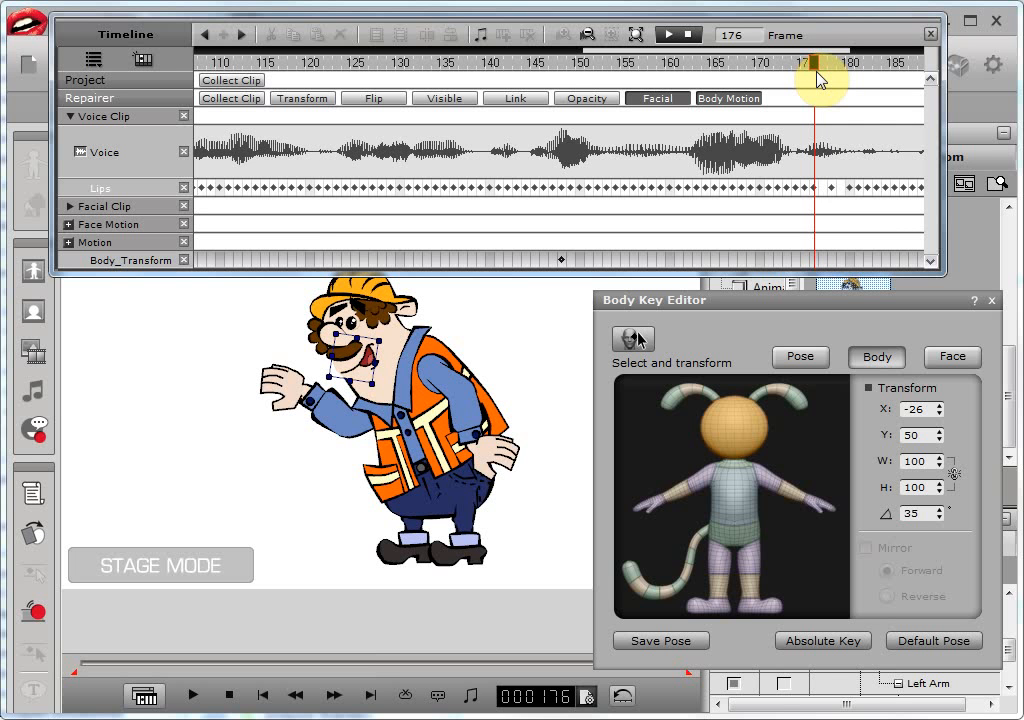
mouse_move(817, 79)
left_mouse_down()
mouse_move(799, 76)
mouse_move(817, 76)
left_mouse_up()
left_click(818, 648)
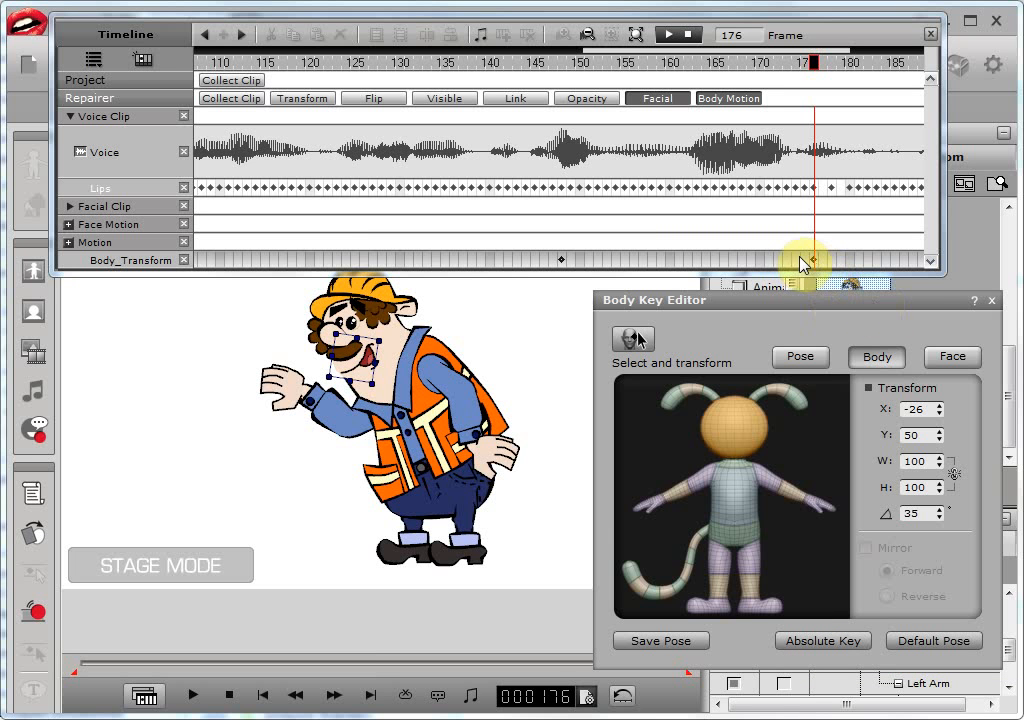
- Straighten the Repairer's upper torso and lower the right arm, forearm and hand beside the body at frame 176
left_click(731, 502)
left_click_drag(494, 342, 544, 379)
left_click(697, 487)
left_click_drag(399, 381, 339, 443)
left_click_drag(428, 508, 382, 476)
left_click(673, 492)
left_click_drag(340, 397, 334, 453)
- Rotate the Repairer's left arm to 14° with the forearm and hand hanging down, and move the head to X 45, Y 70 at frame 176
left_click(503, 418)
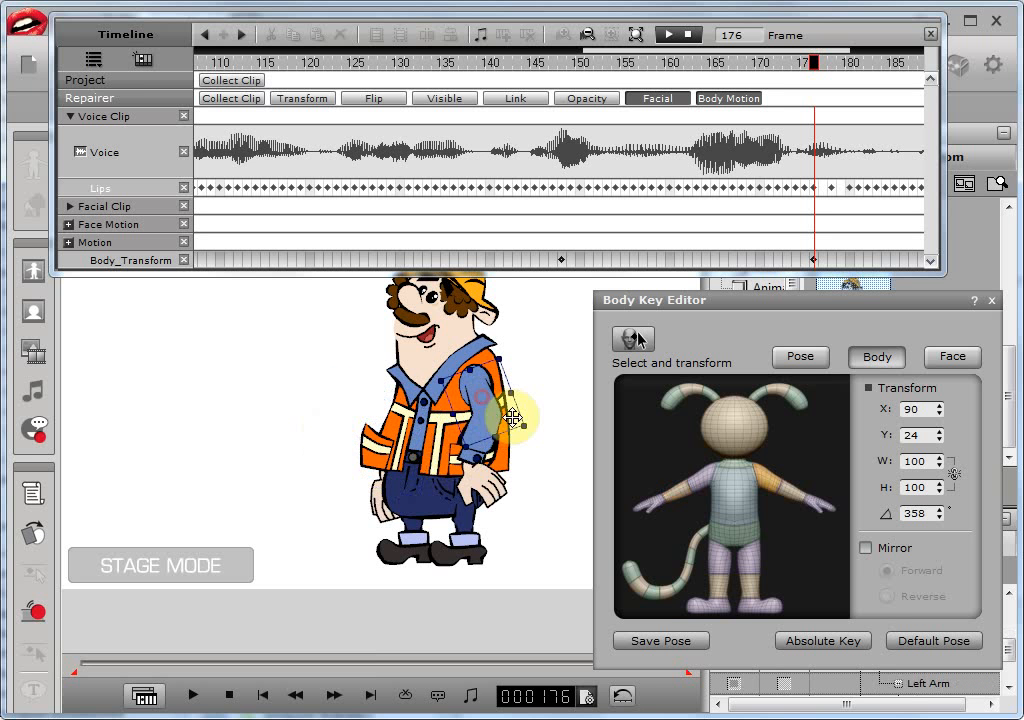
left_click_drag(542, 398, 535, 418)
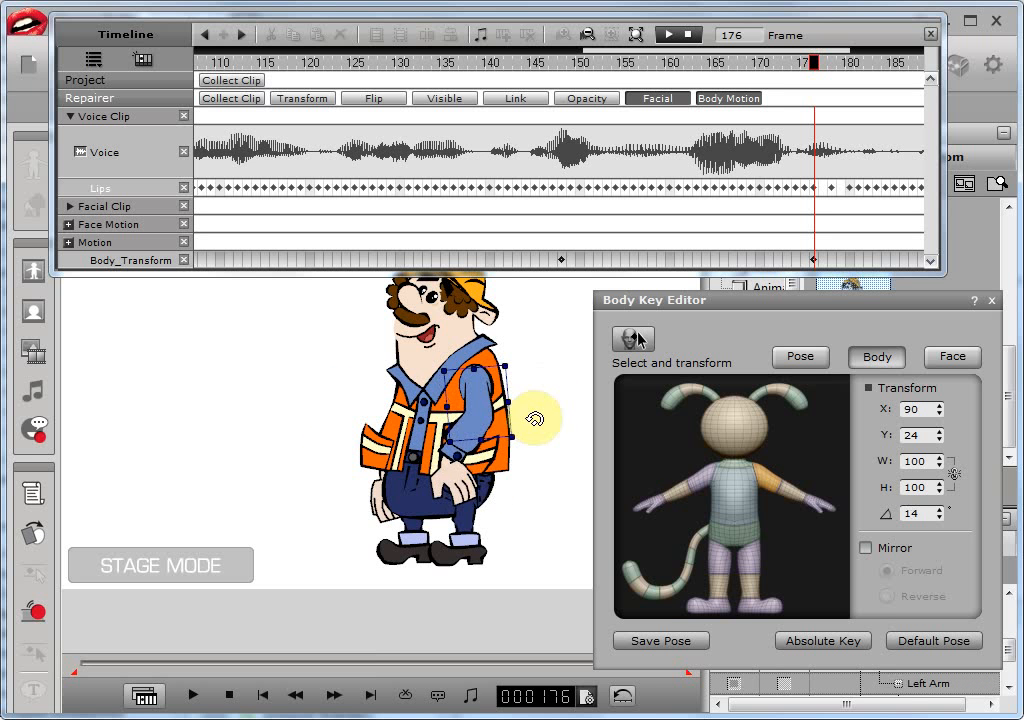
left_click_drag(463, 433, 553, 458)
left_click_drag(489, 487, 505, 528)
mouse_move(423, 333)
left_mouse_down()
mouse_move(375, 264)
mouse_move(469, 295)
mouse_move(478, 316)
mouse_move(432, 328)
left_mouse_up()
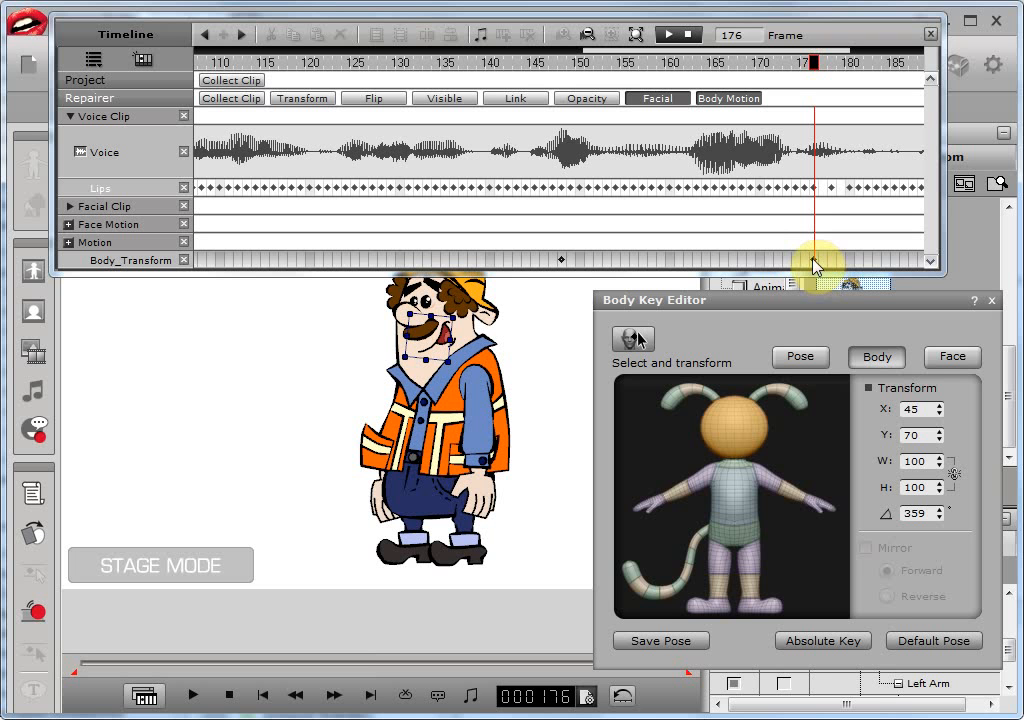
- Fit the whole project in the timeline and play the body animation through from frame 1
left_click(636, 37)
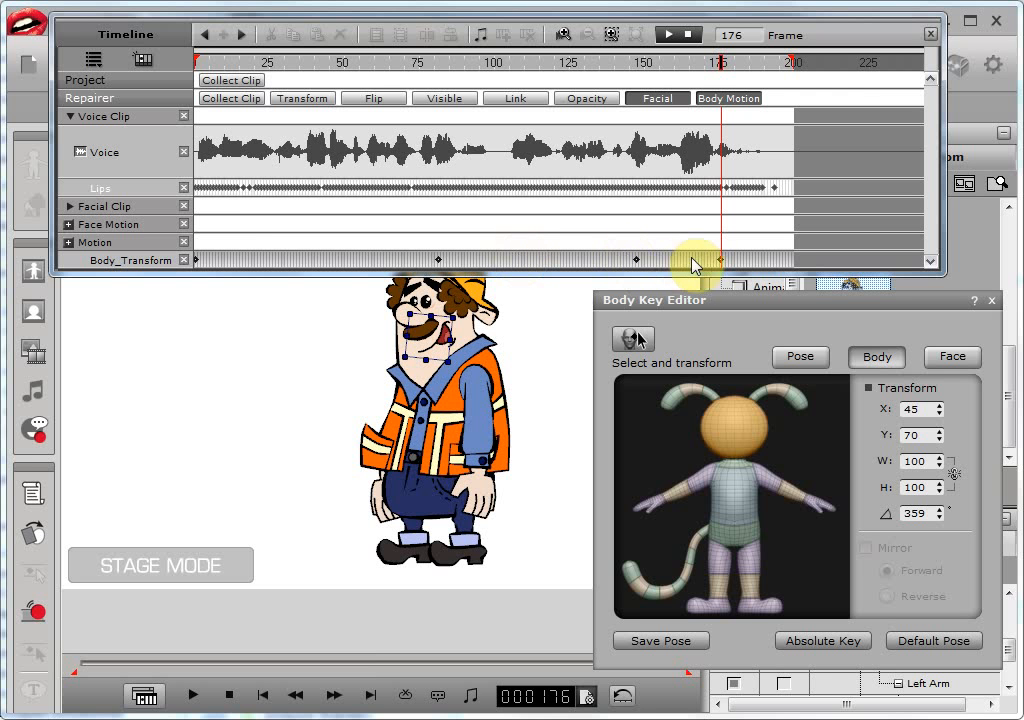
left_click_drag(720, 72, 128, 97)
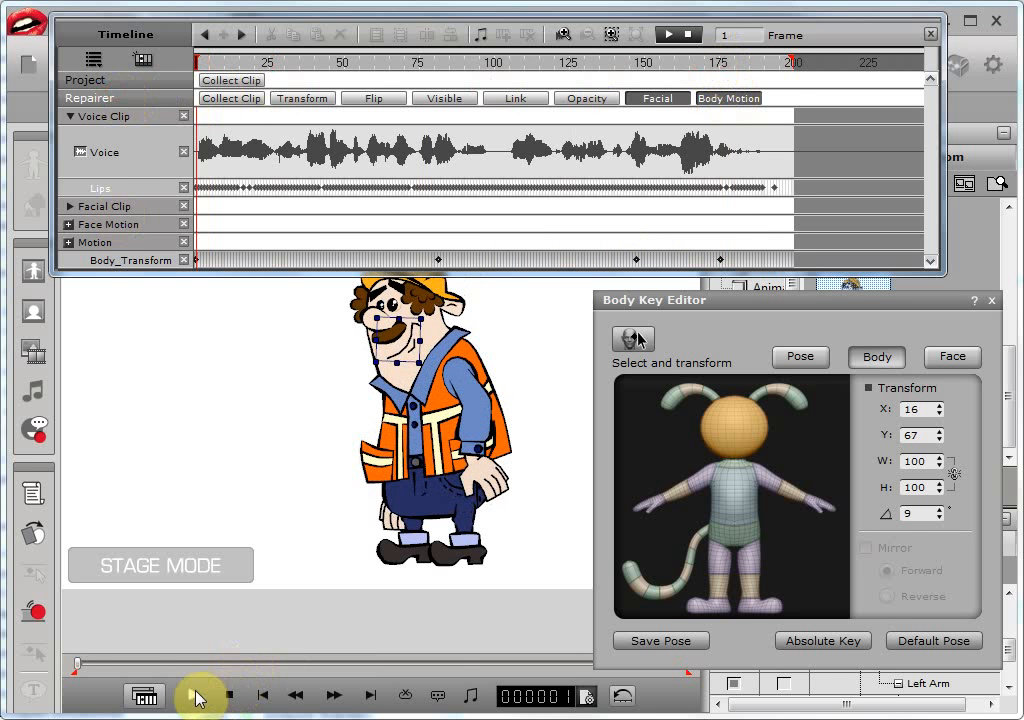
left_click(194, 694)
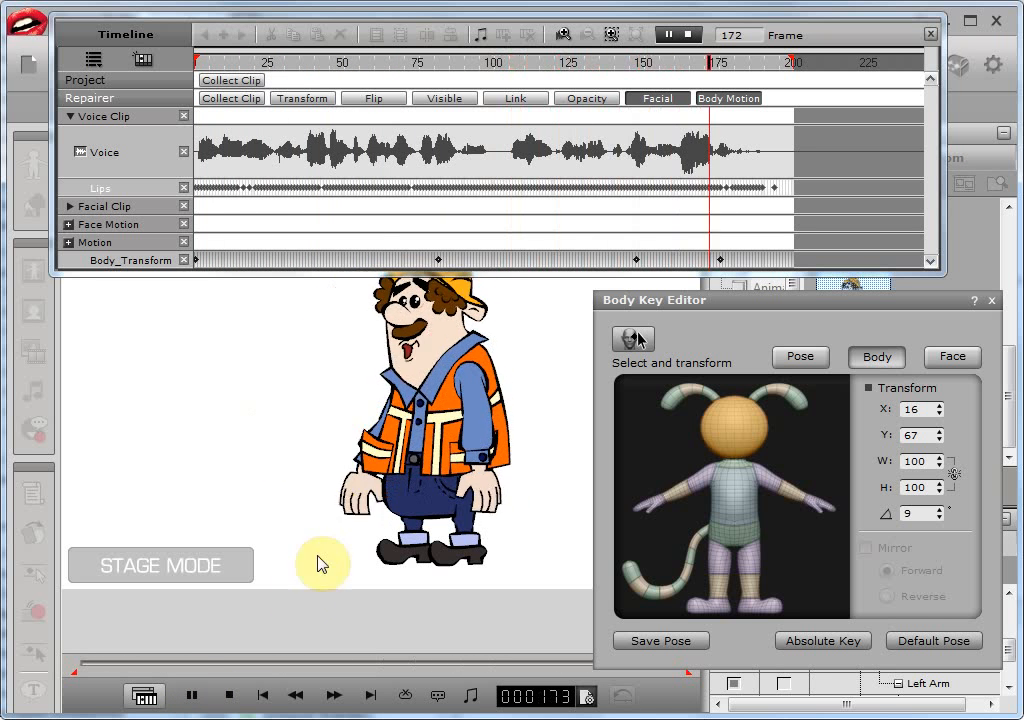
left_click(230, 694)
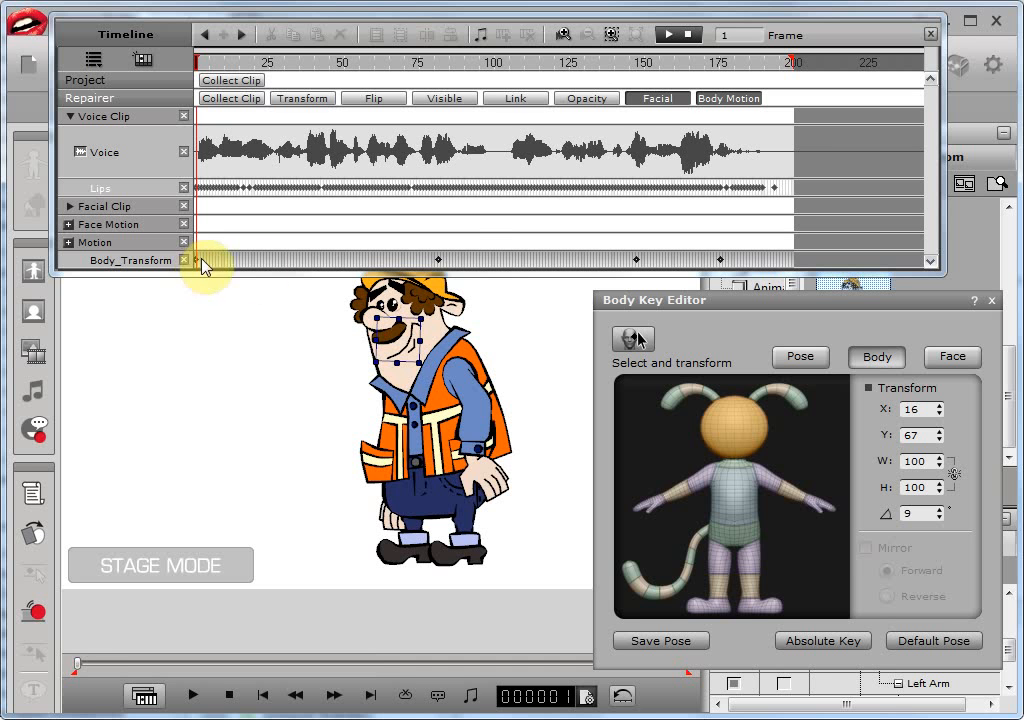
- Shift the last three body keys together four frames earlier, to frames 78, 144 and 172
left_click(410, 252)
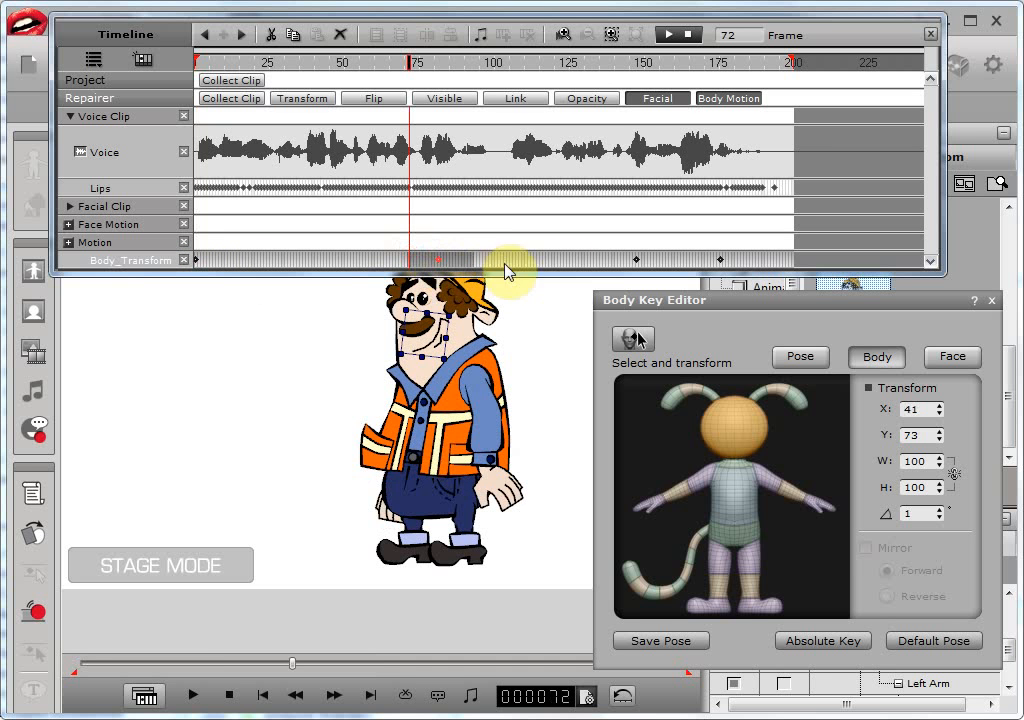
left_click(782, 263)
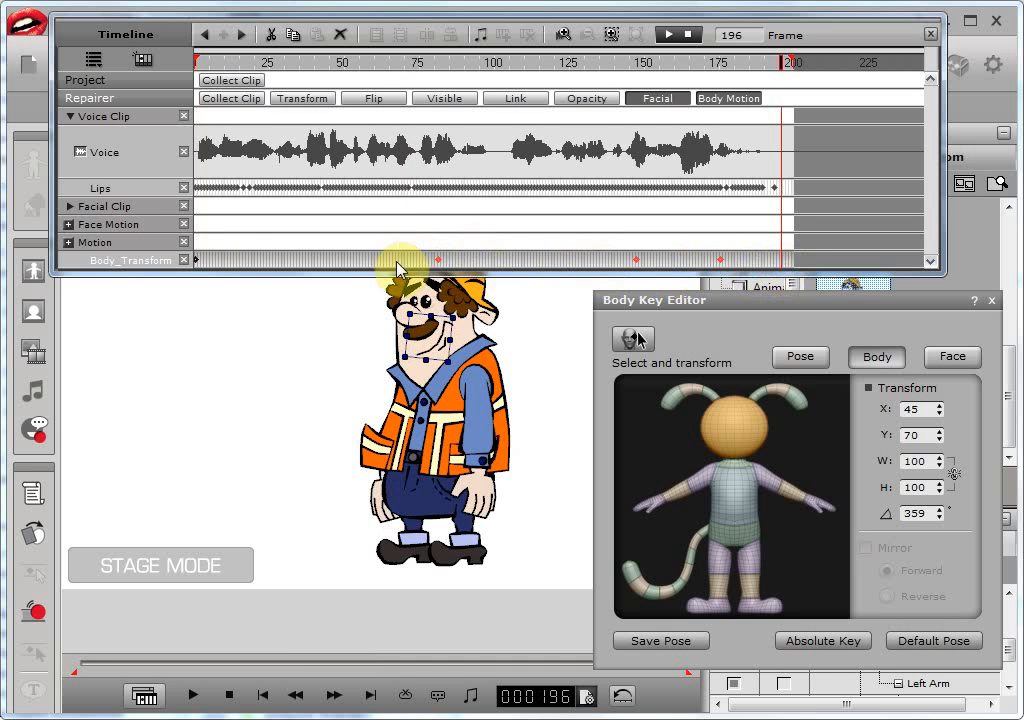
left_click(610, 38)
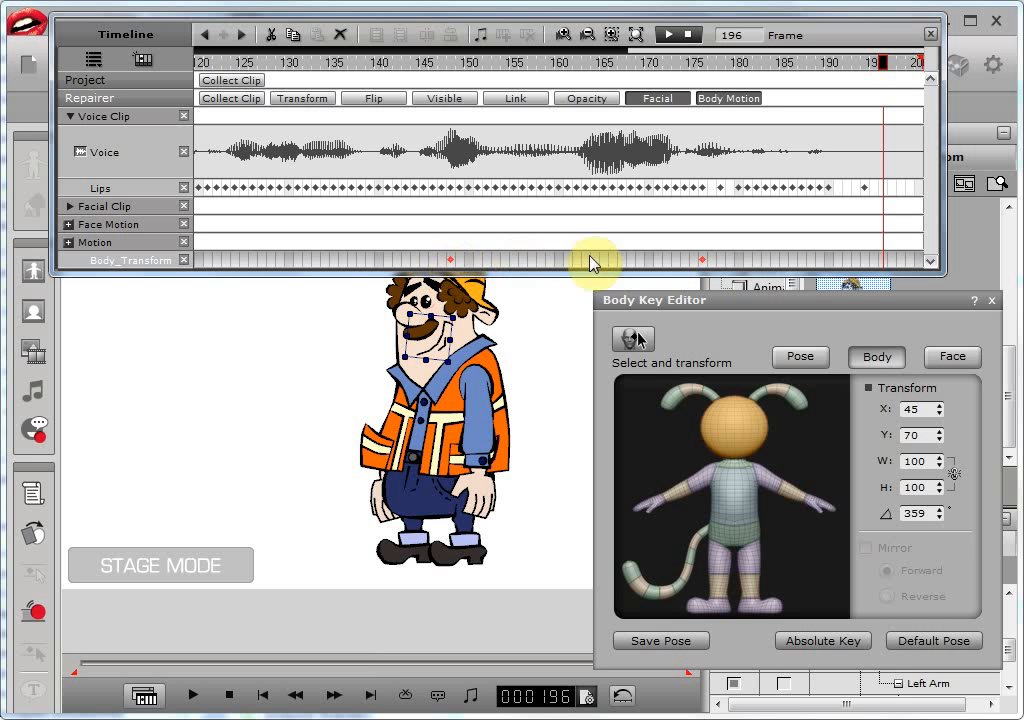
left_click(451, 262)
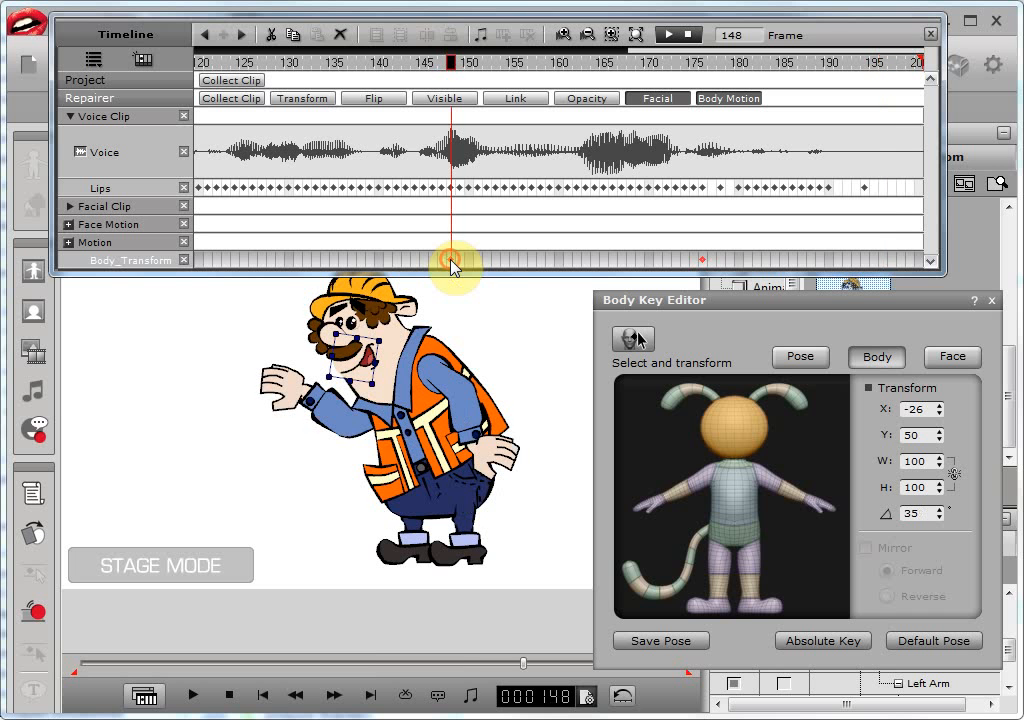
left_click_drag(436, 261, 420, 267)
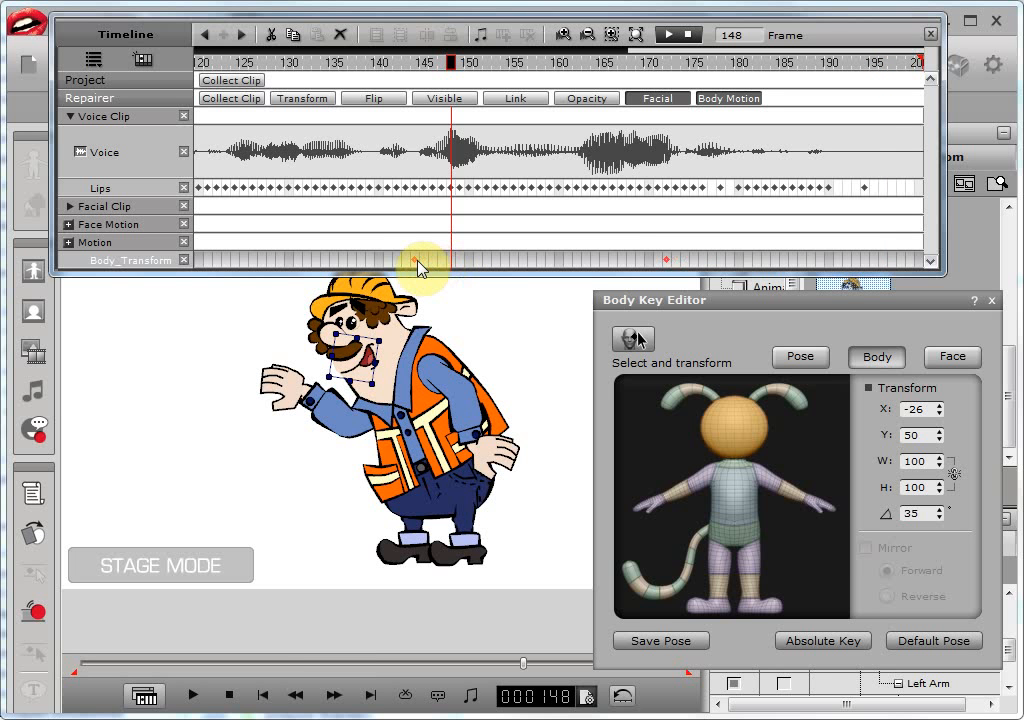
left_click(419, 266)
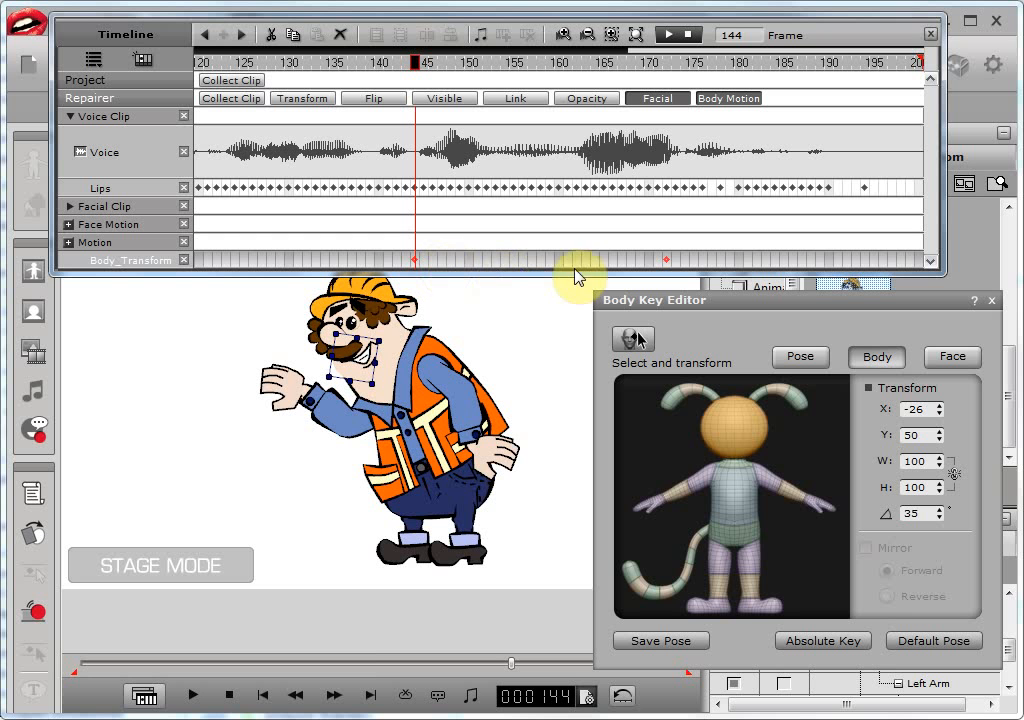
left_click(630, 267)
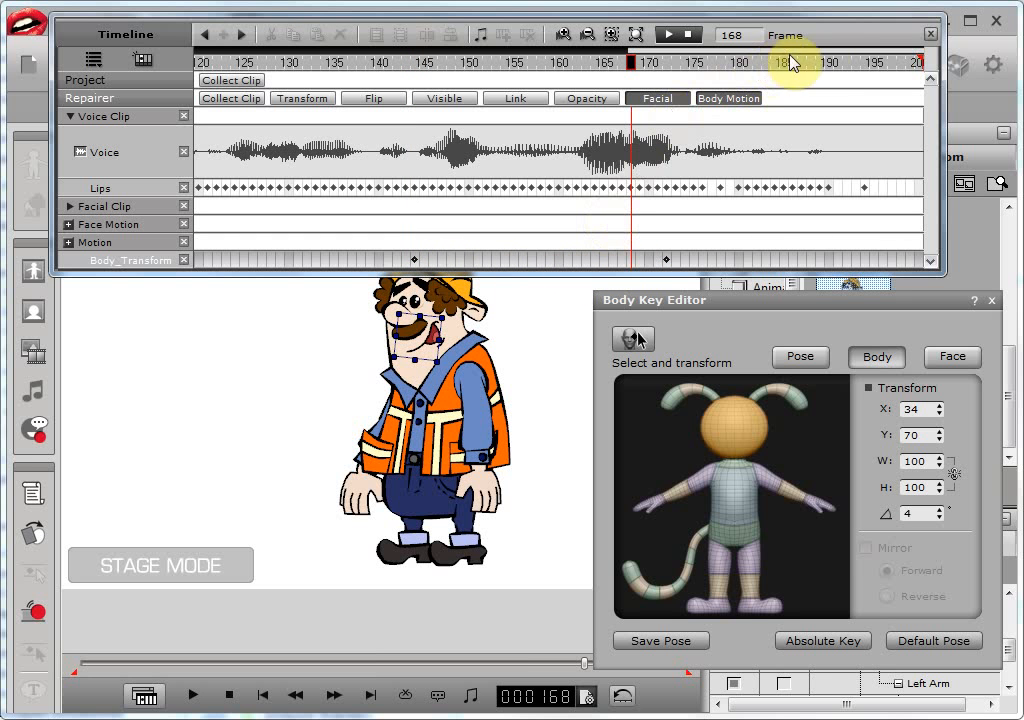
- Set an absolute body key at frame 2, move it to frame 68 and check the transition up to frame 78
left_click_drag(826, 60, 306, 56)
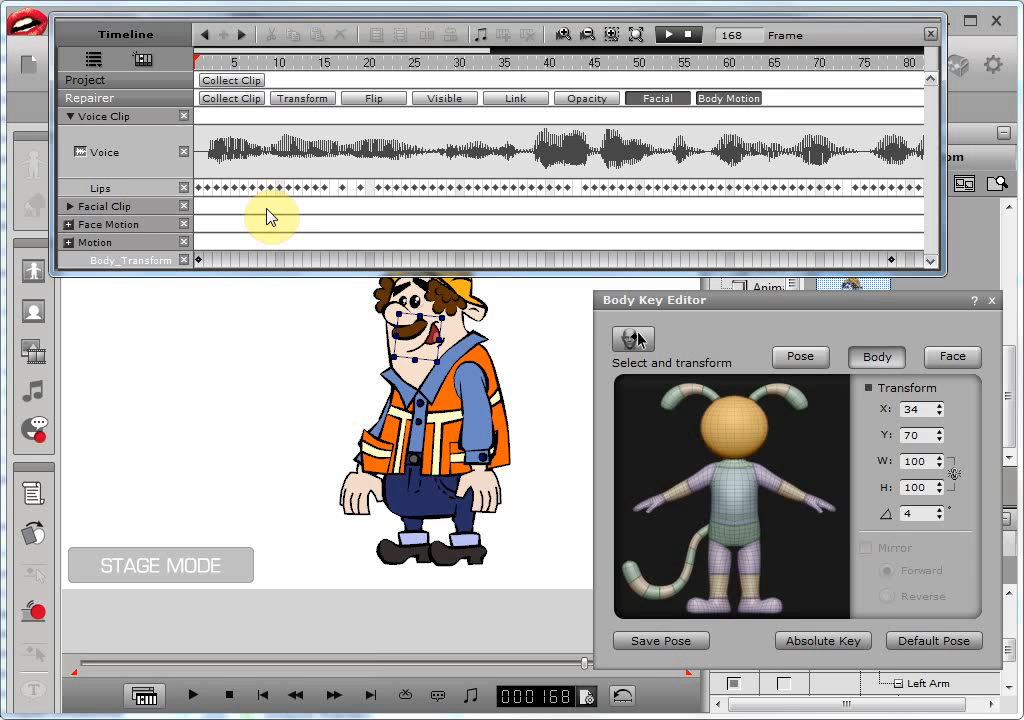
left_click(208, 260)
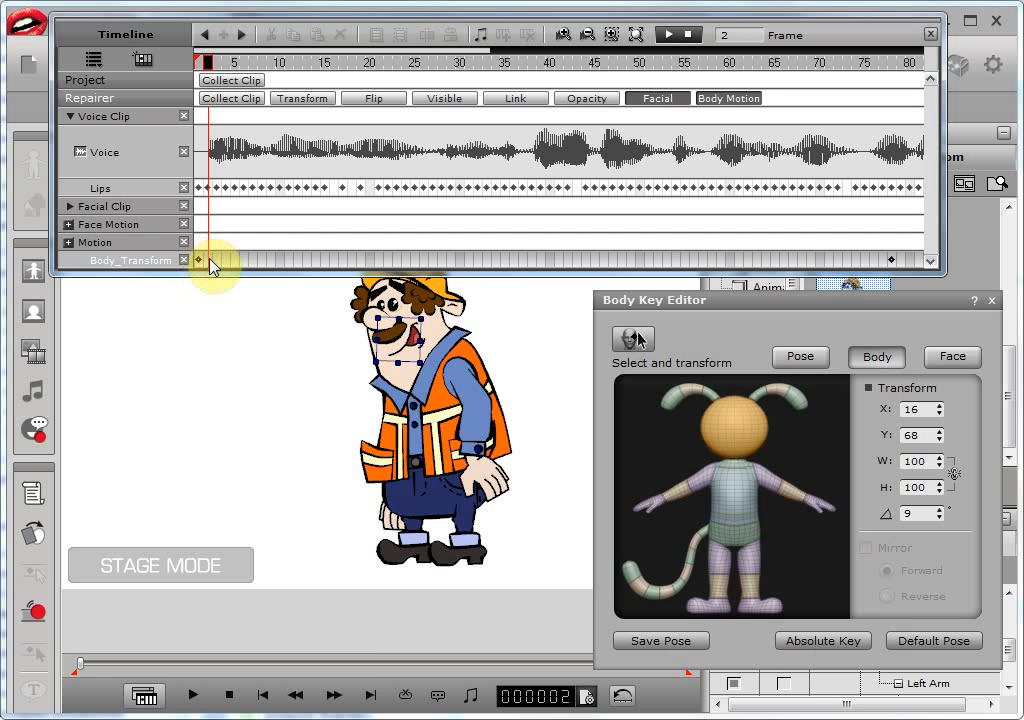
left_click(818, 641)
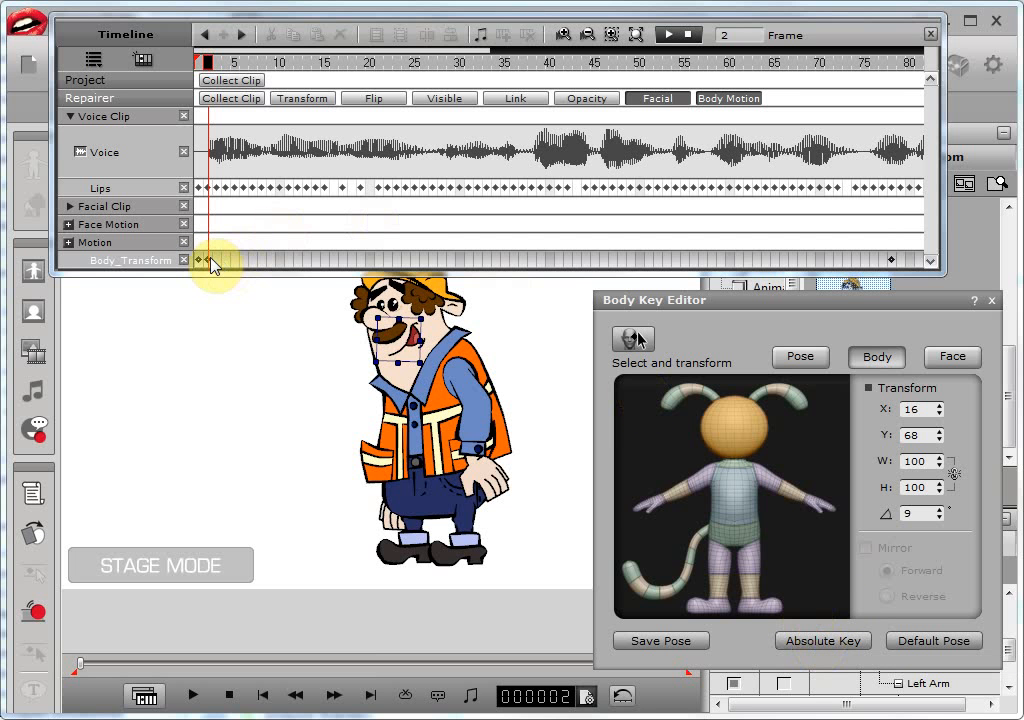
left_click_drag(205, 261, 796, 271)
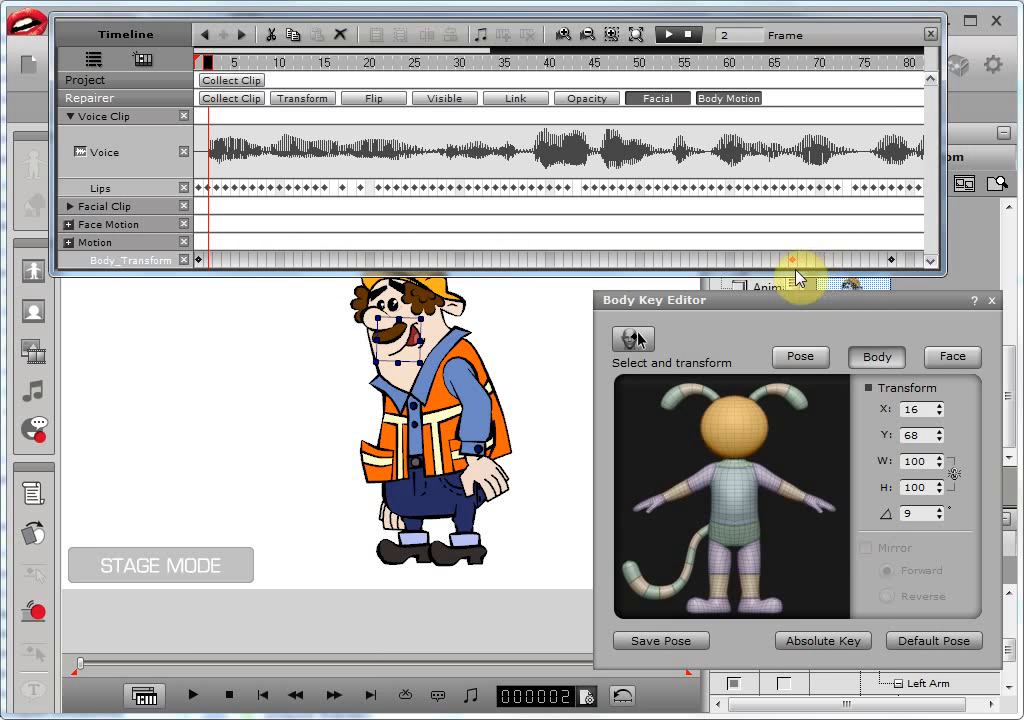
left_click(802, 261)
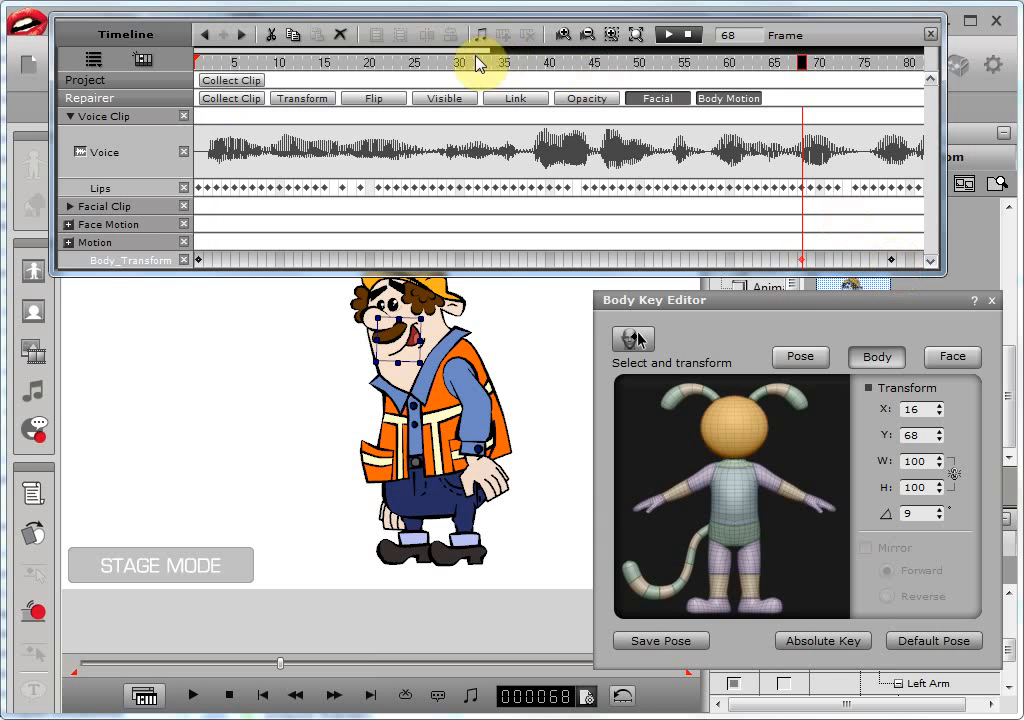
left_click_drag(466, 52, 636, 60)
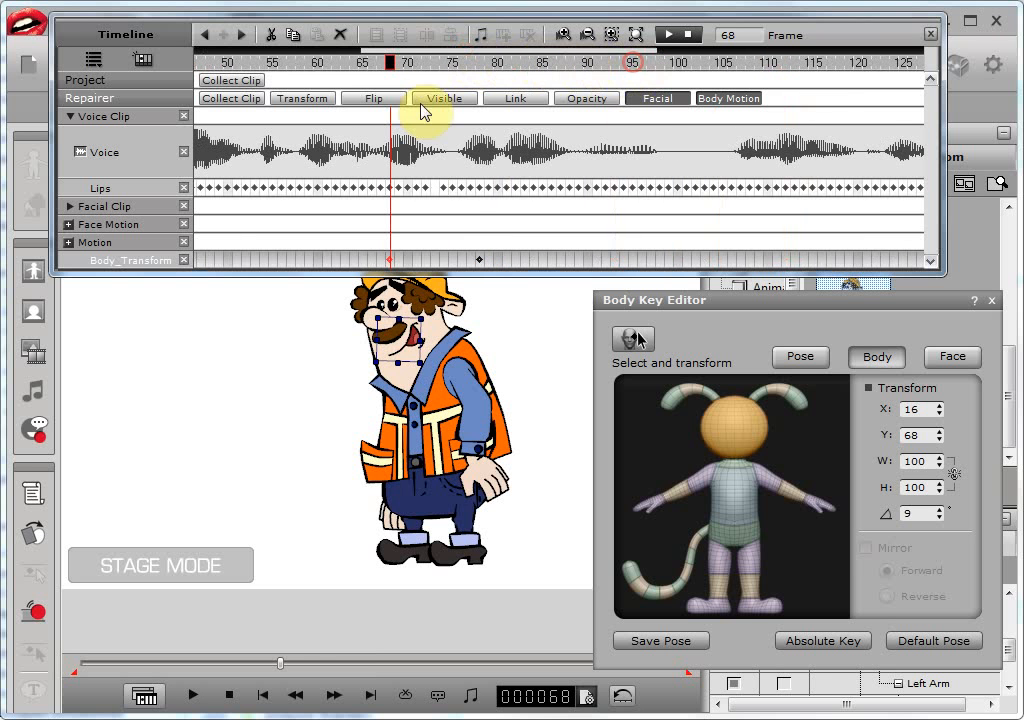
left_click(478, 62)
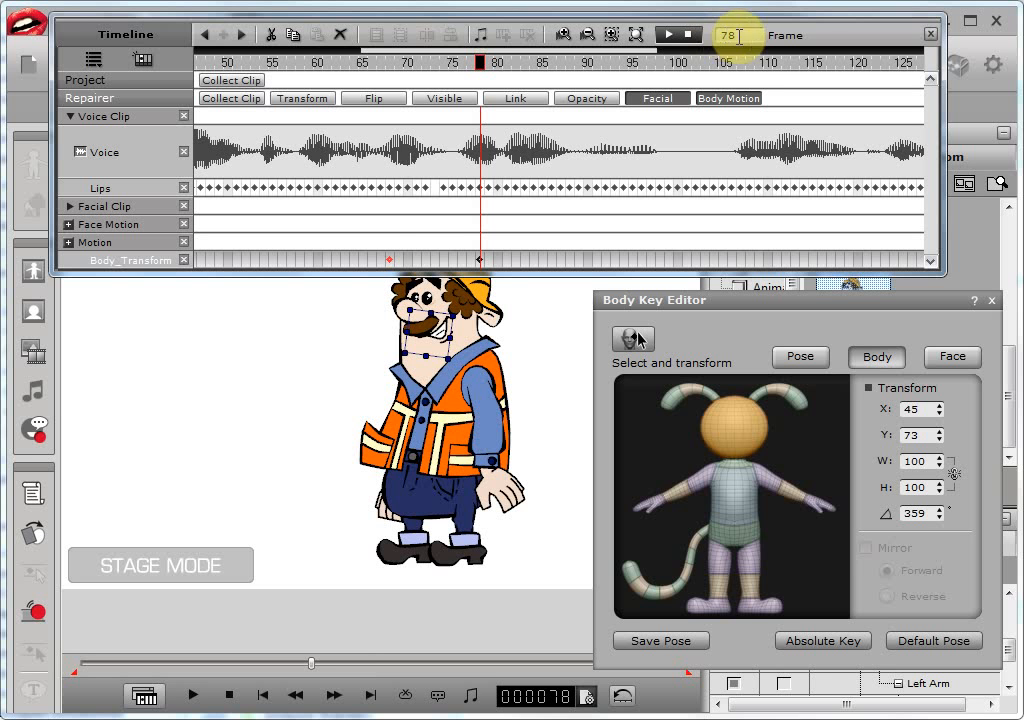
left_click_drag(481, 66, 391, 84)
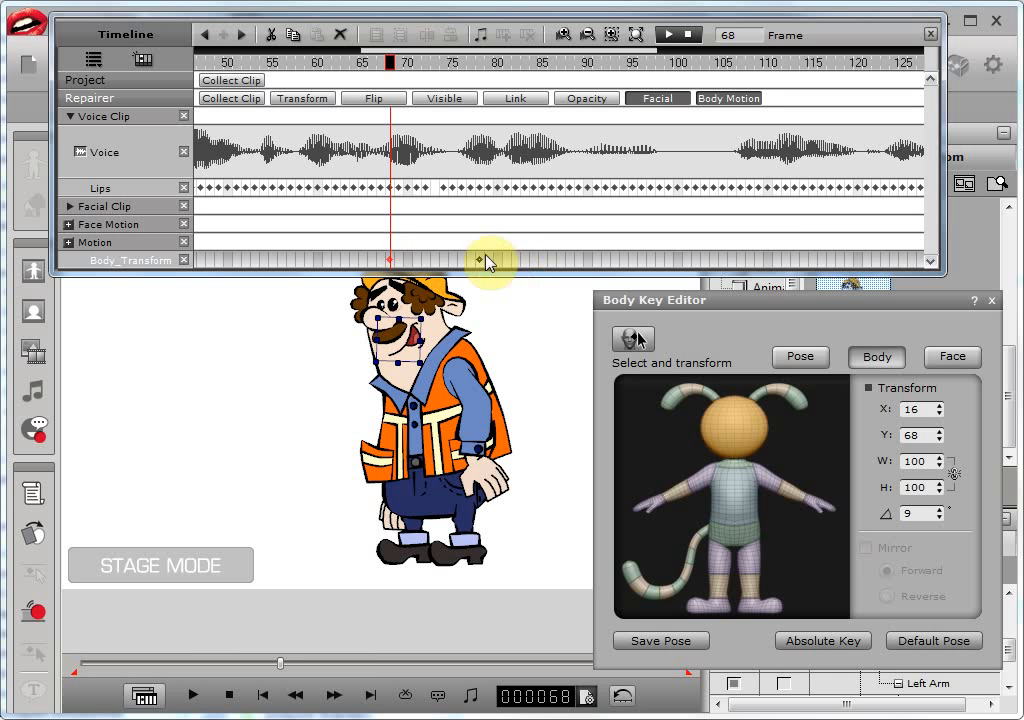
- Set an absolute body key at frame 79 and move it to frame 134 to hold the upright pose
left_click_drag(390, 68, 488, 63)
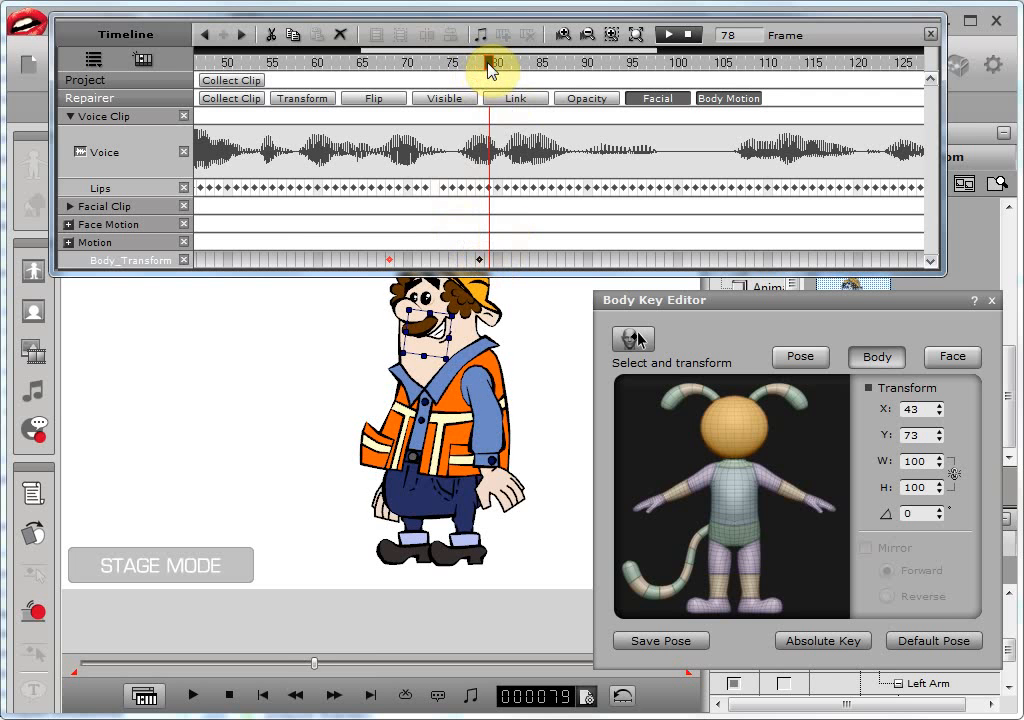
left_click(830, 643)
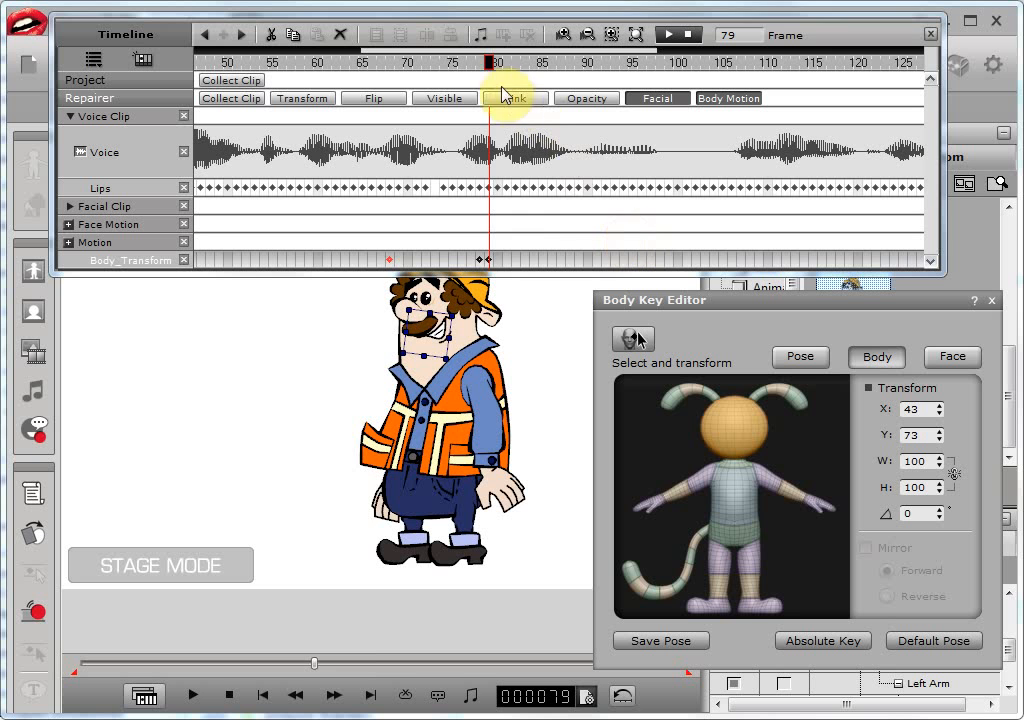
left_click_drag(496, 62, 652, 60)
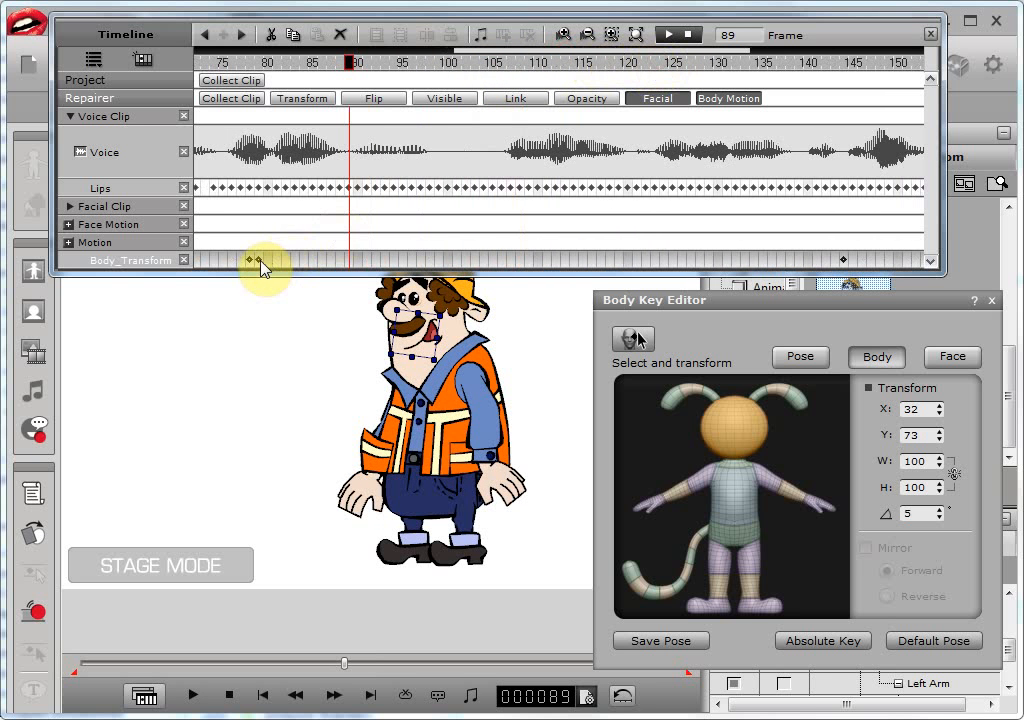
left_click_drag(261, 266, 752, 270)
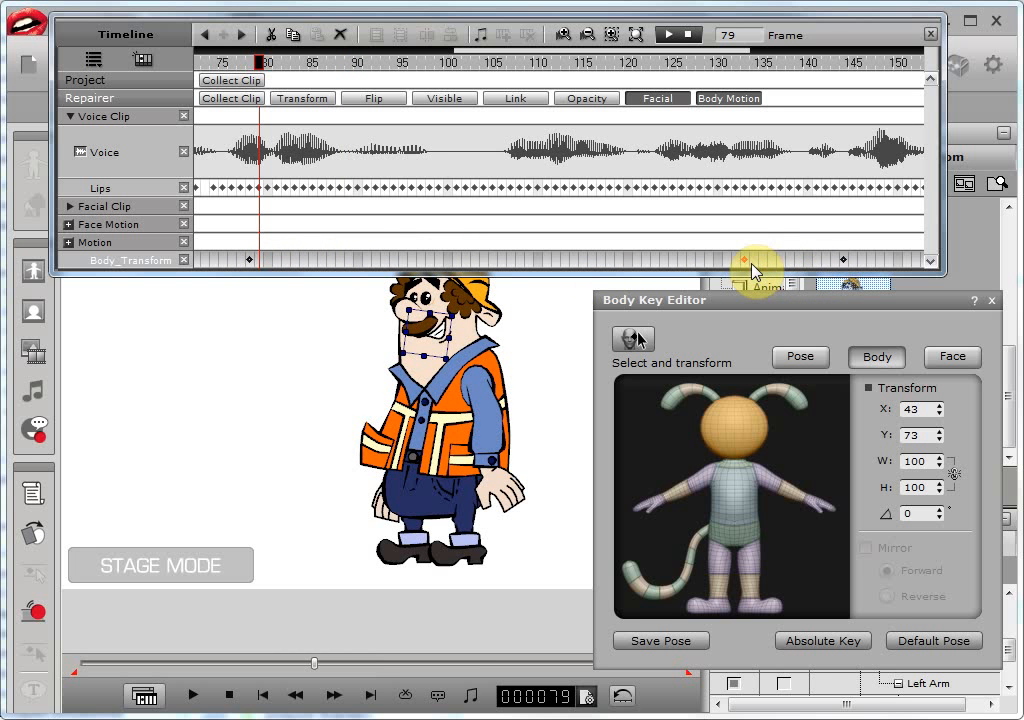
left_click(757, 266)
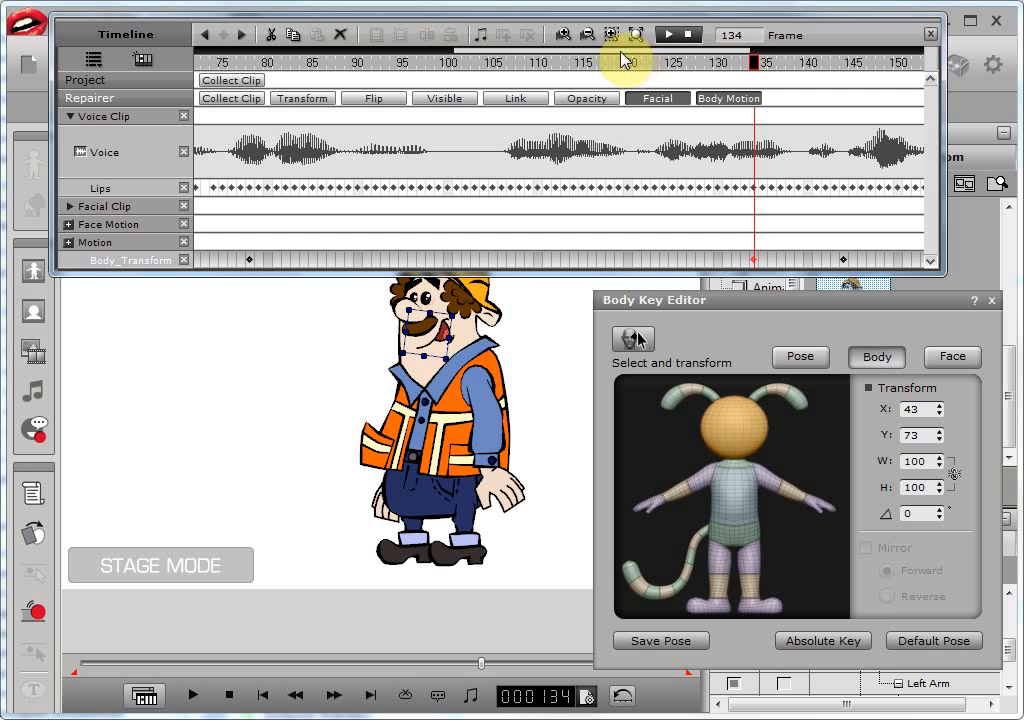
- Set an absolute body key at frame 145 and move it to frame 162 to hold the leaning pose
left_click_drag(621, 51, 816, 54)
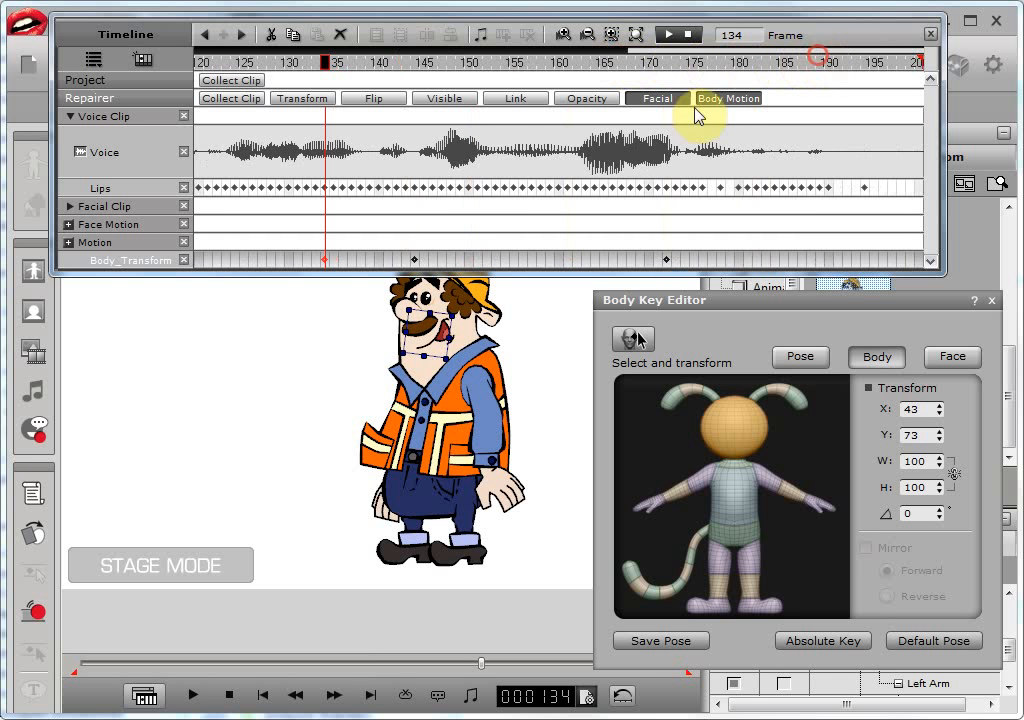
left_click(426, 262)
left_click(688, 465)
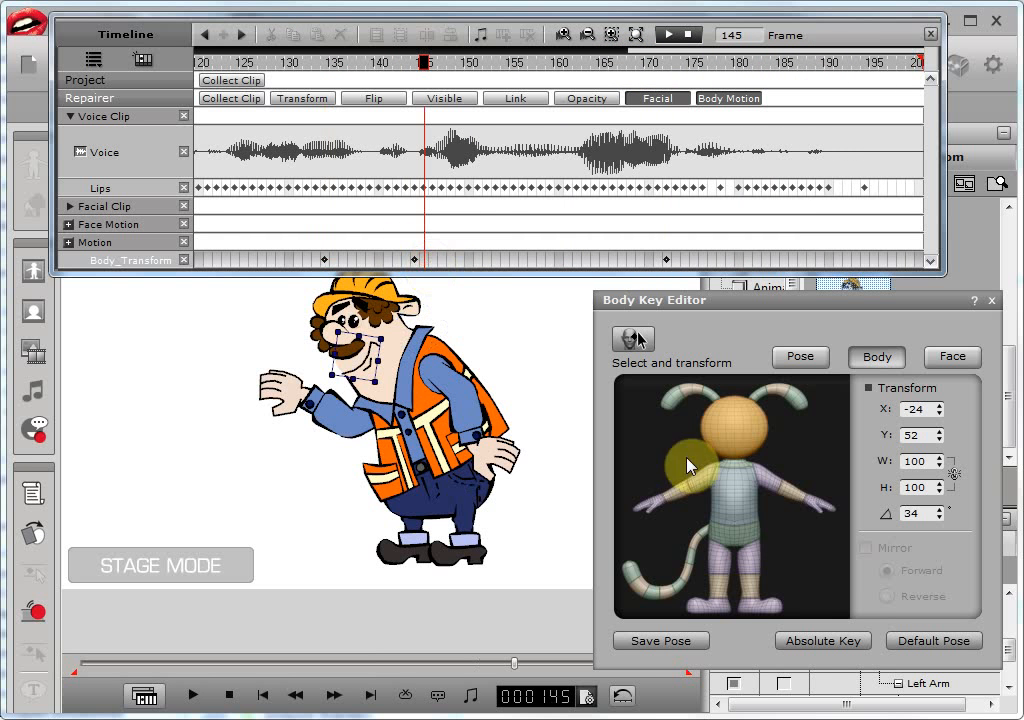
left_click(818, 636)
left_click(577, 262)
- Return to the start of the project and play the retimed body animation through from frame 1
left_click_drag(671, 57, 160, 55)
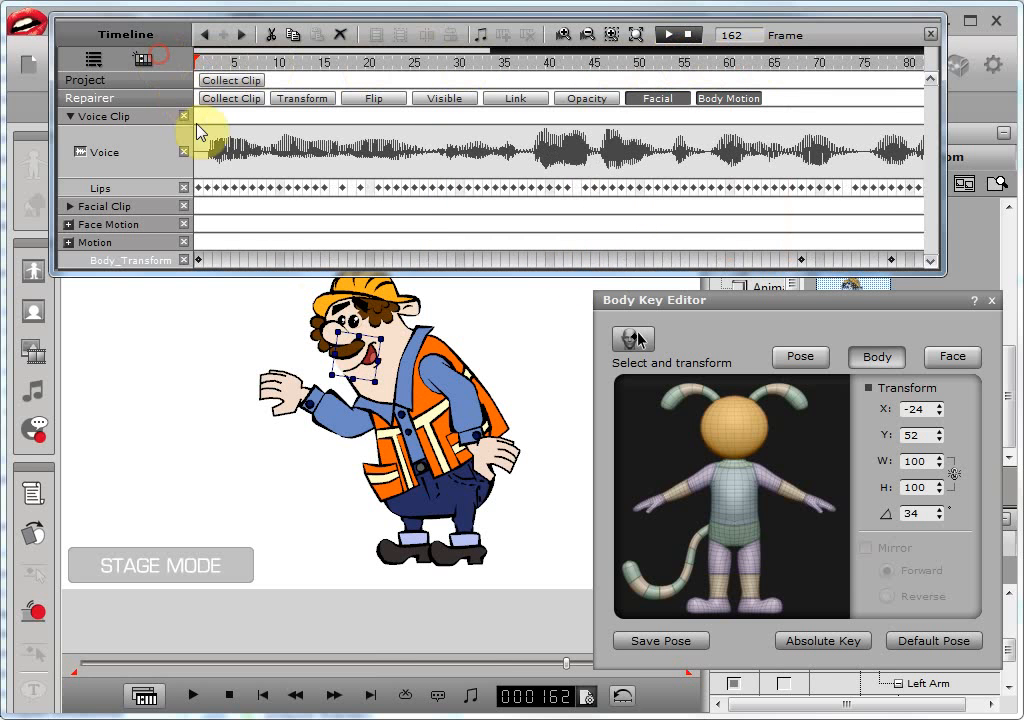
left_click(229, 695)
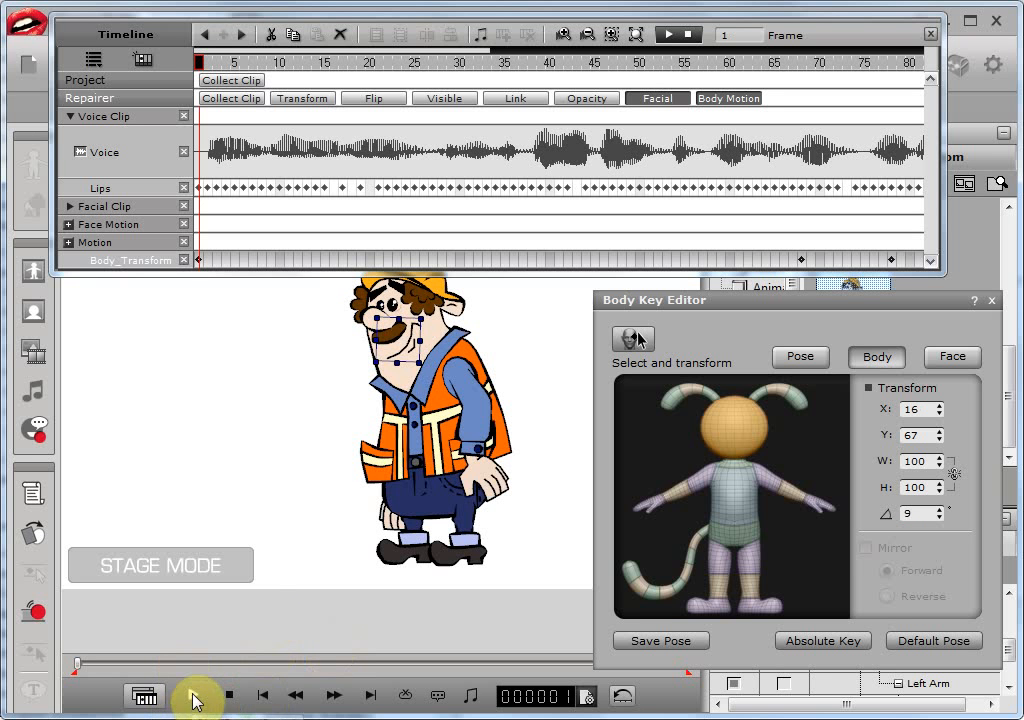
left_click(195, 697)
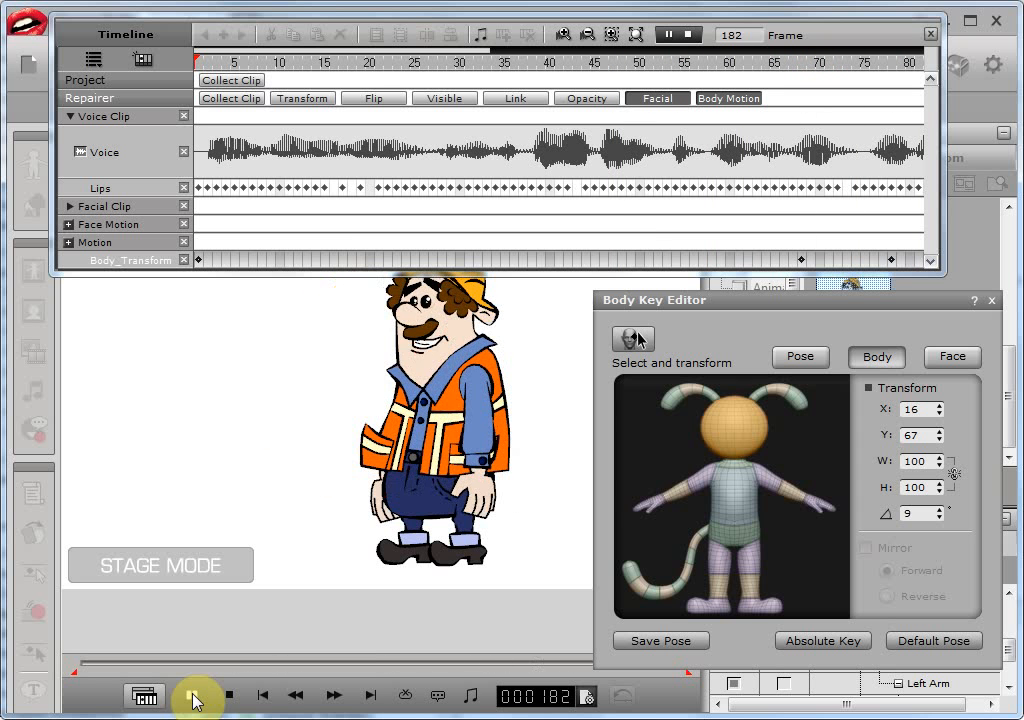
left_click(193, 697)
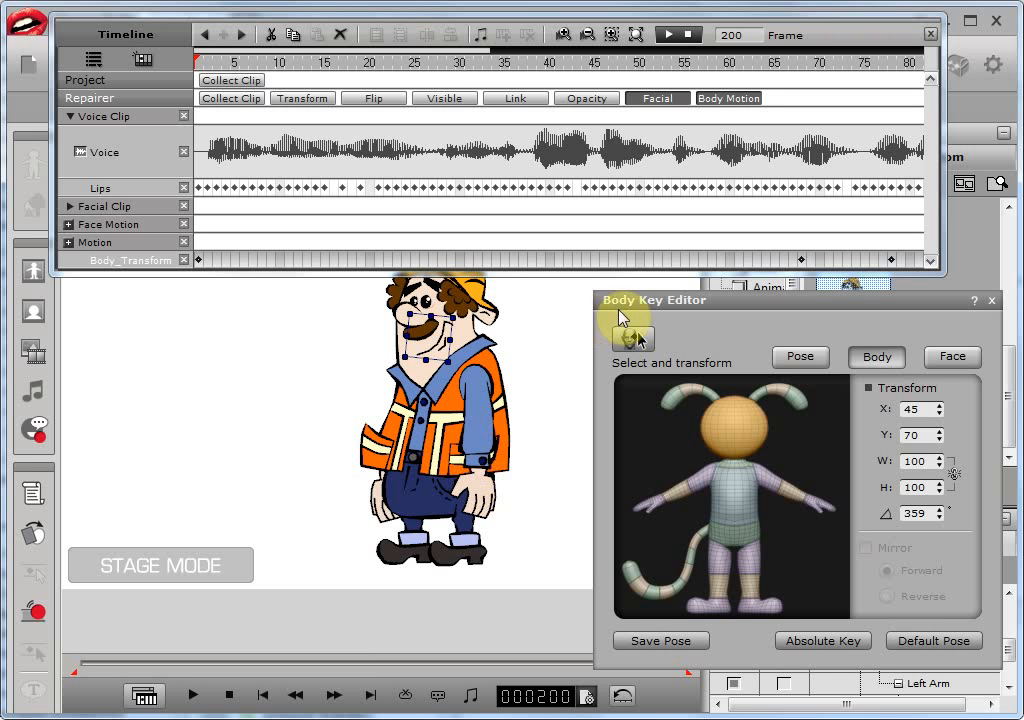
- At frame 73, between the first two poses, swing the Repairer's left forearm outward and turn the left hand to 43°
left_click_drag(423, 50, 565, 72)
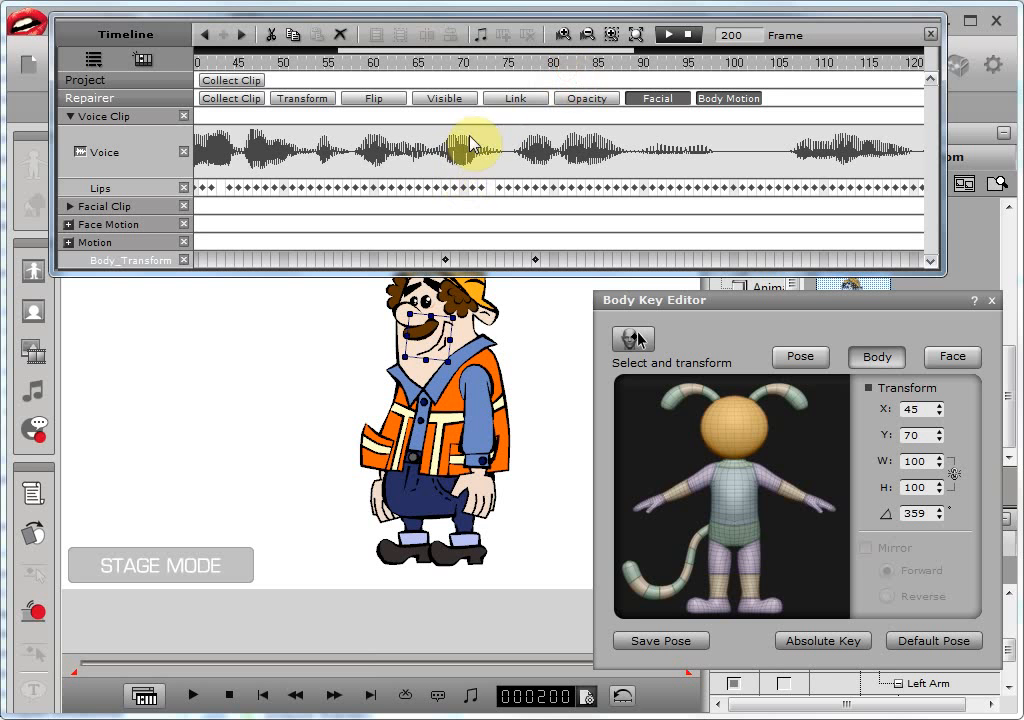
left_click_drag(487, 69, 494, 68)
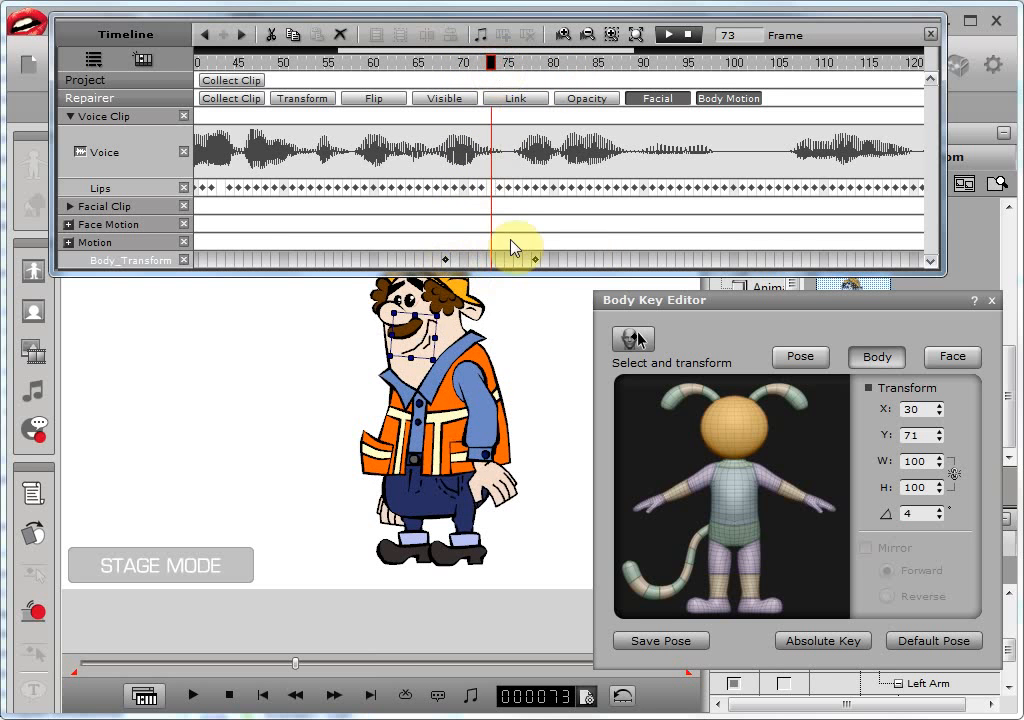
left_click_drag(495, 63, 491, 90)
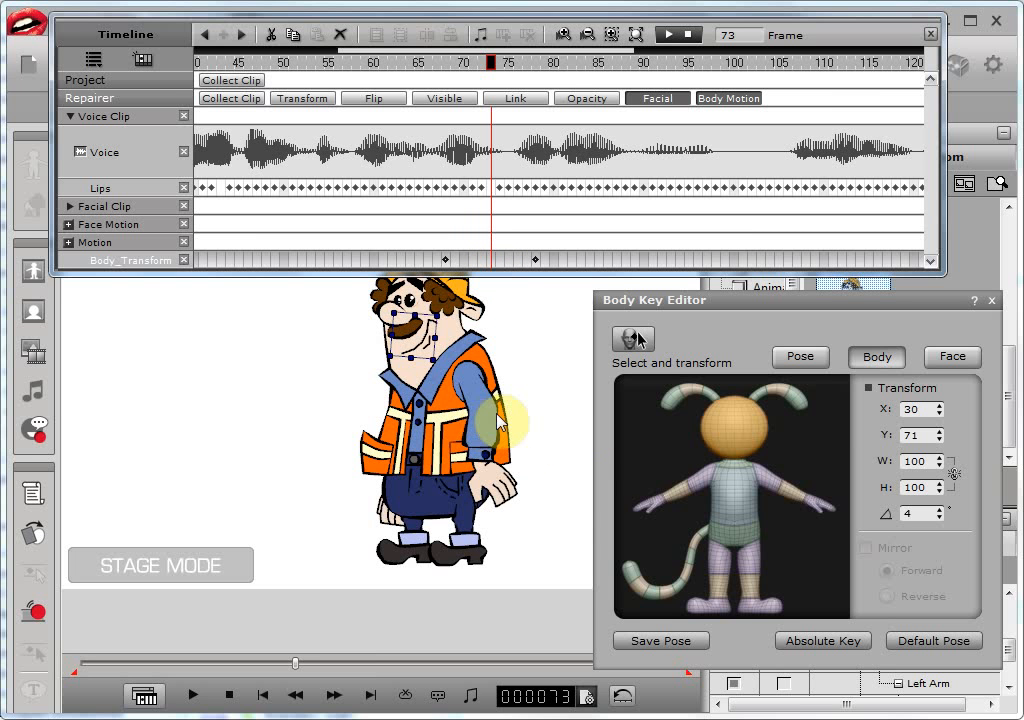
left_click(483, 62)
left_click_drag(464, 70, 495, 95)
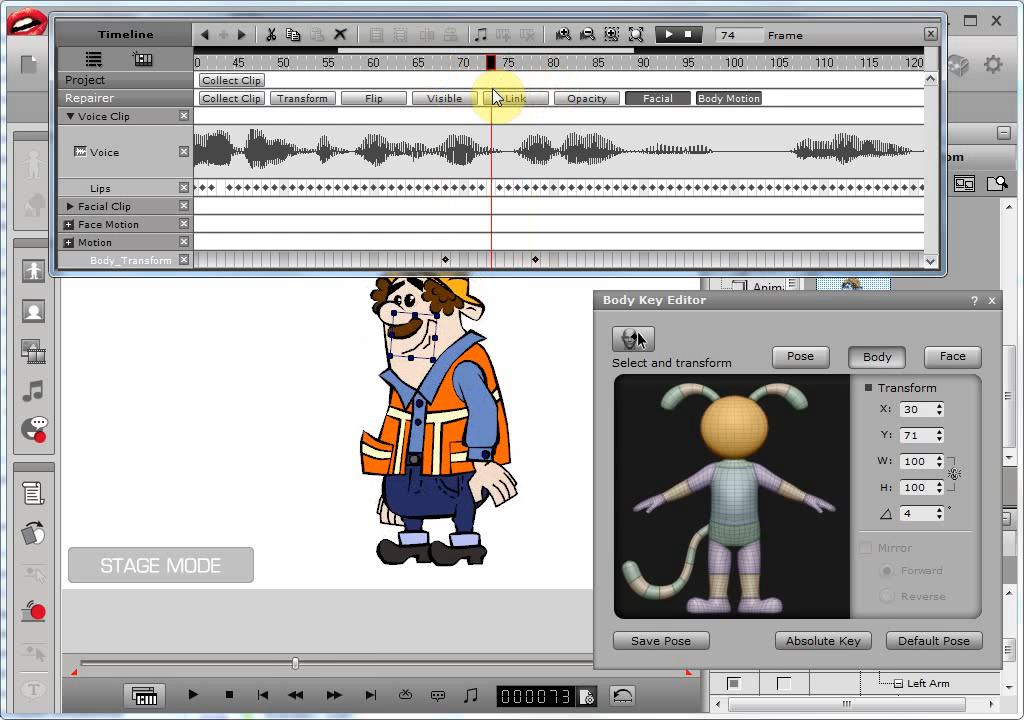
left_click(487, 449)
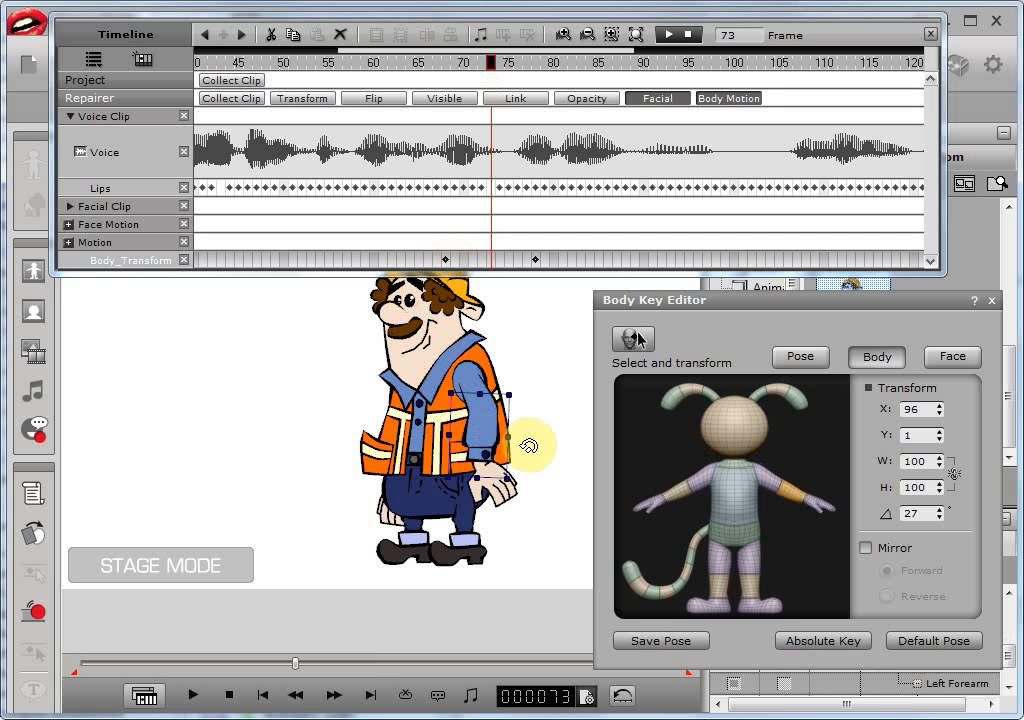
mouse_move(530, 443)
left_mouse_down()
mouse_move(565, 416)
mouse_move(547, 421)
mouse_move(527, 481)
mouse_move(521, 451)
left_mouse_up()
left_click(540, 472)
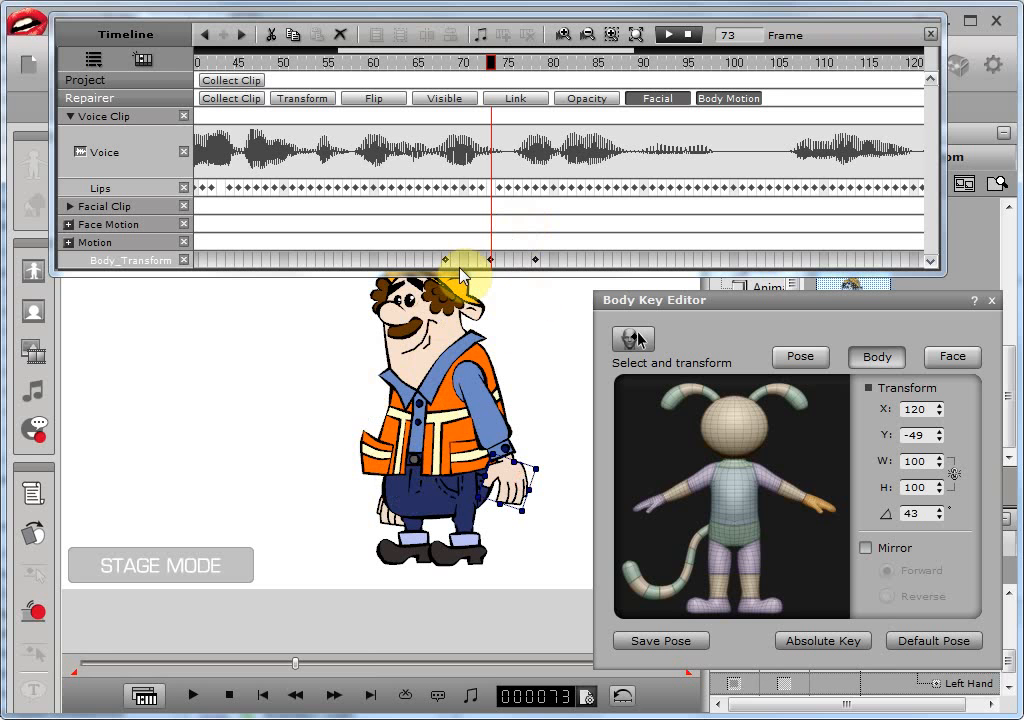
- Lean the Repairer's upper torso forward to 350° at frame 73 and scrub through the in-between pose
left_click(734, 510)
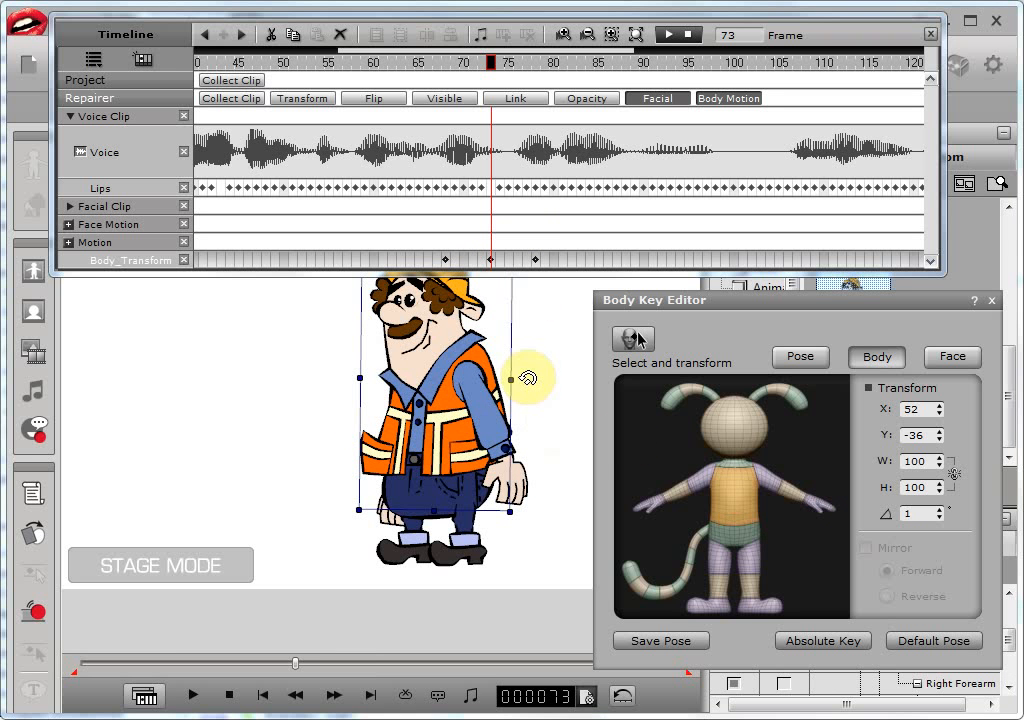
left_click_drag(527, 378, 505, 382)
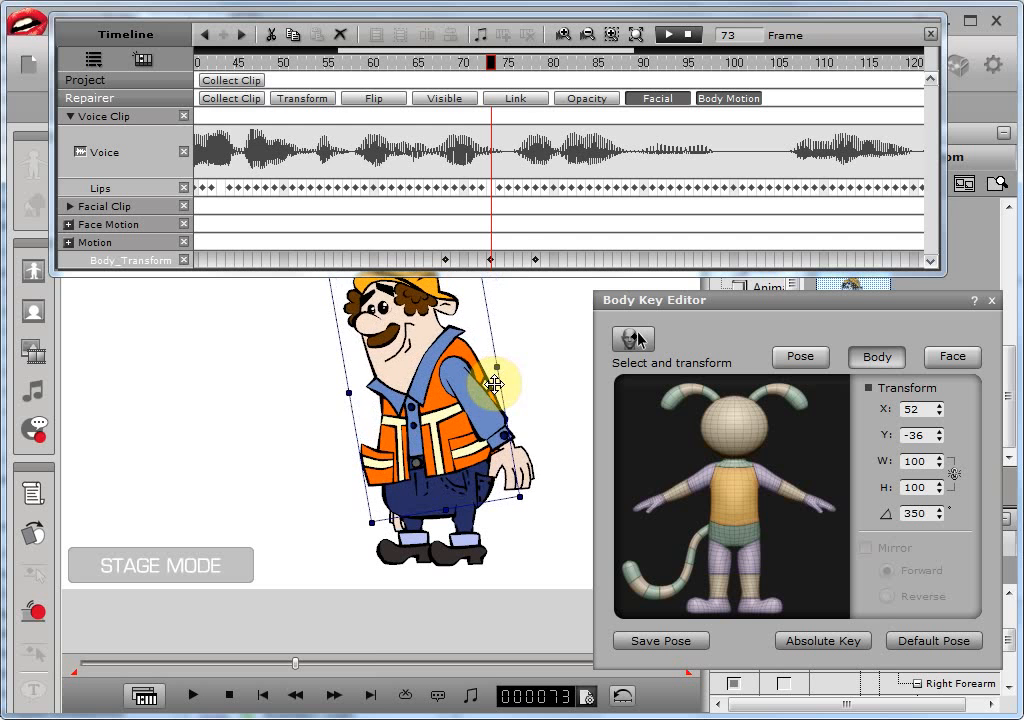
left_click_drag(494, 66, 492, 92)
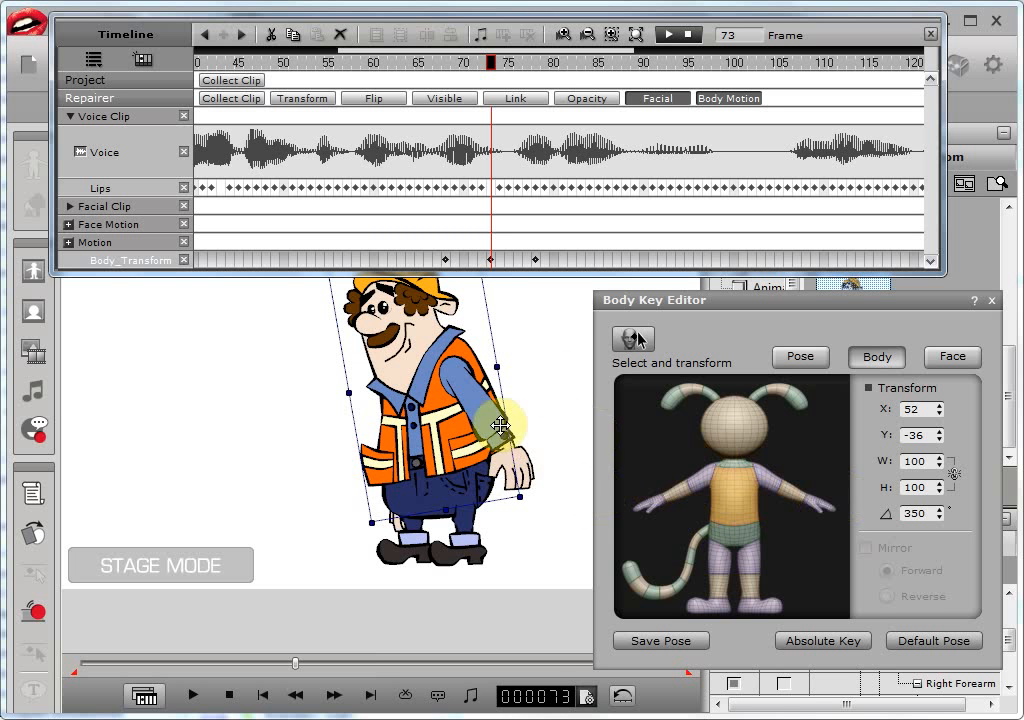
- Squash the Repairer's upper torso to a height of 96 at frame 73 and play the in-between pose back
double_click(916, 487)
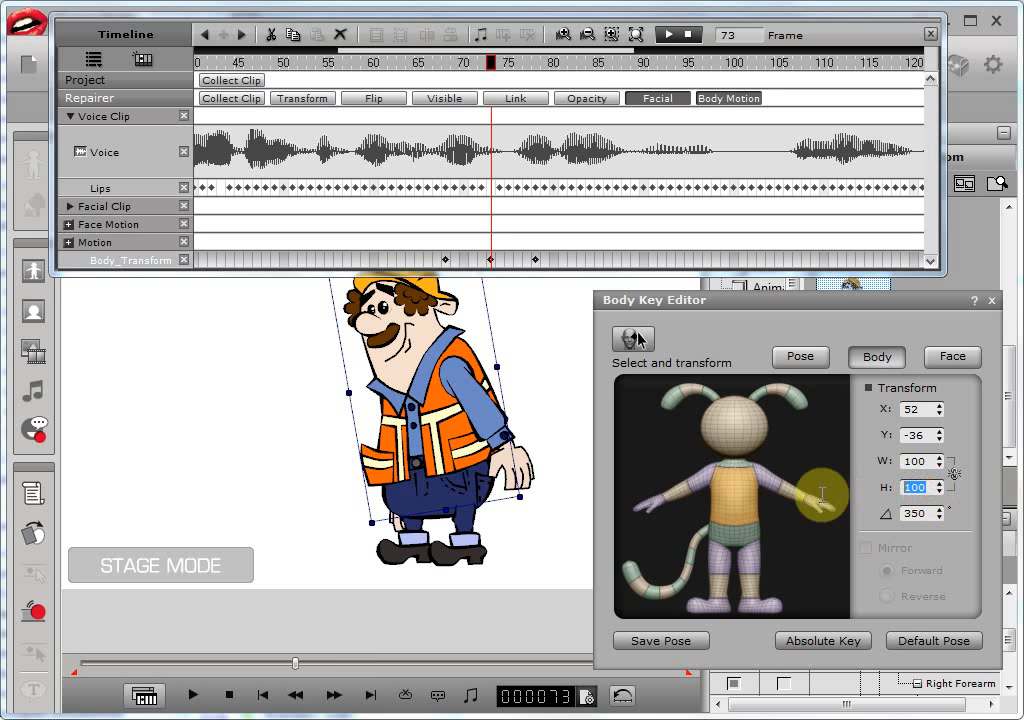
type("96")
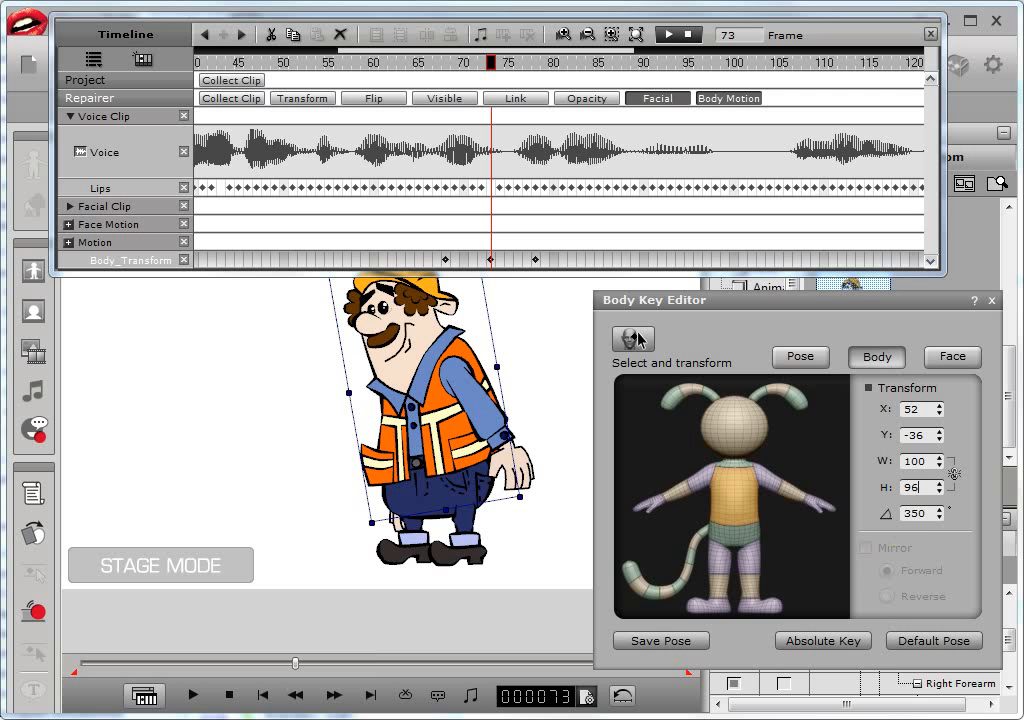
left_click(931, 463)
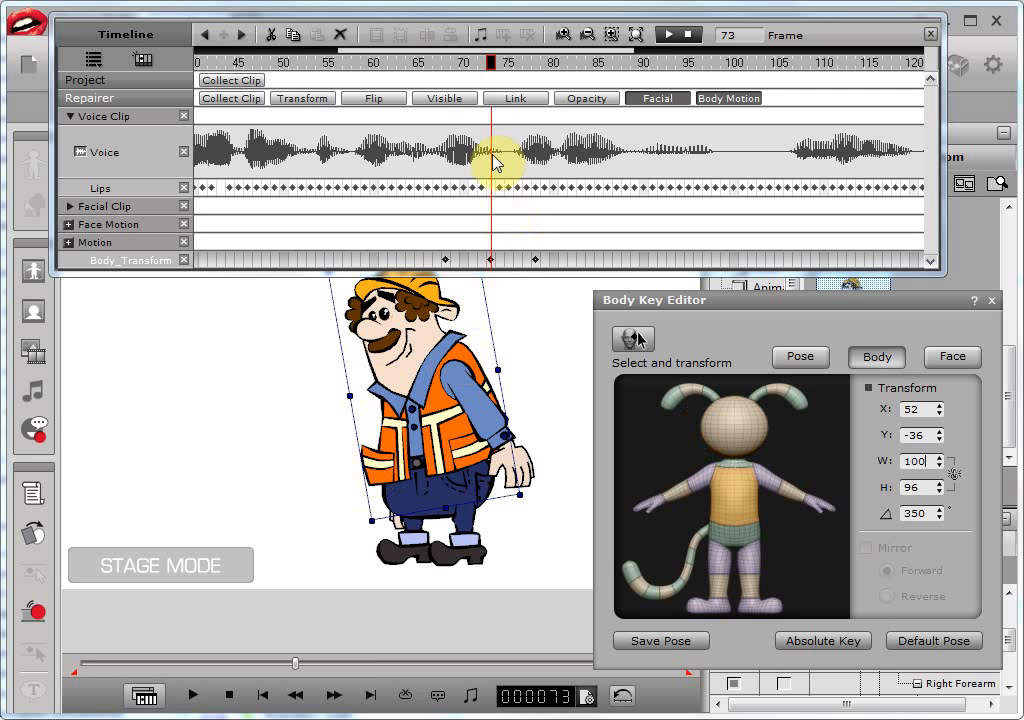
left_click_drag(492, 66, 304, 98)
key("space")
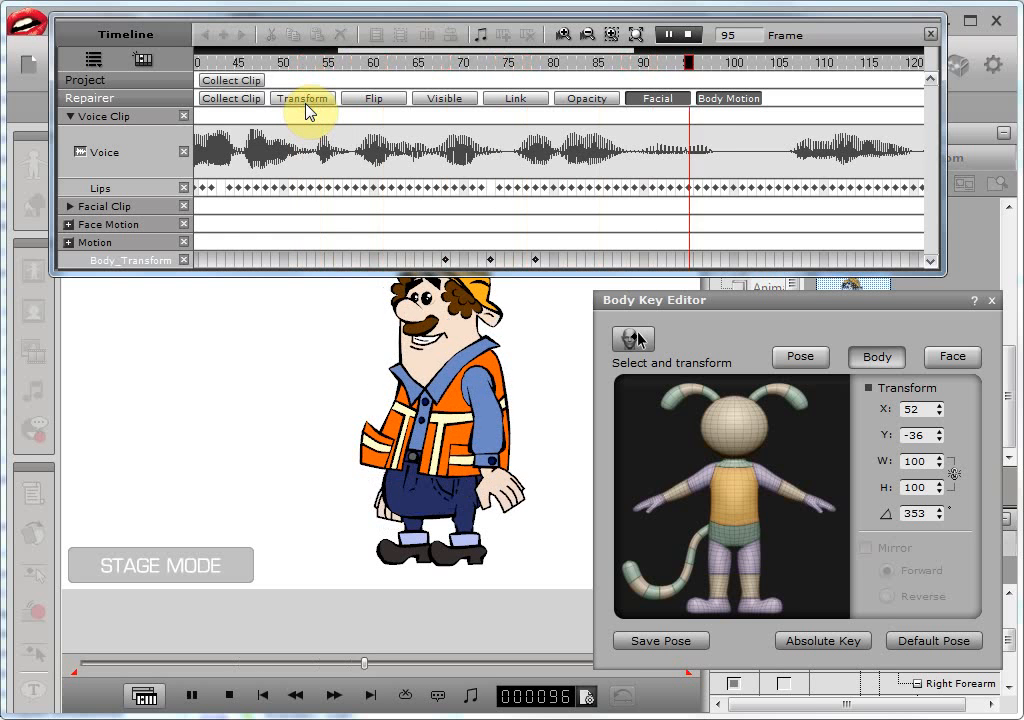
key("space")
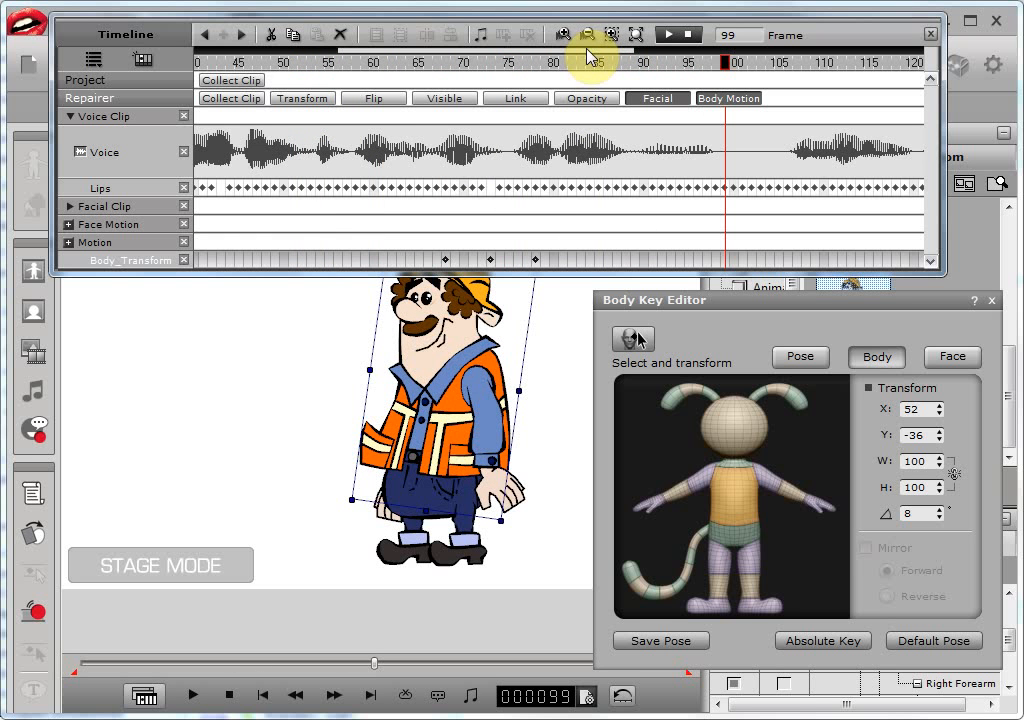
- At frame 139, fold the Repairer's right arm up toward the face with the hand at 32°, and turn the left hand to 11°
left_click_drag(585, 50, 778, 50)
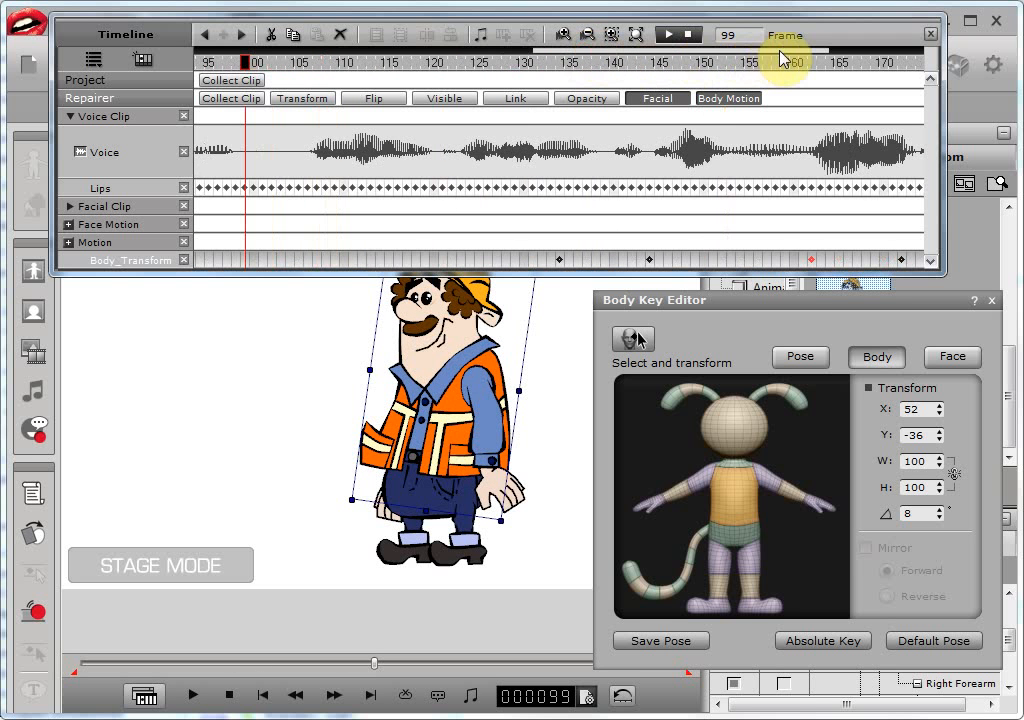
left_click_drag(614, 64, 606, 60)
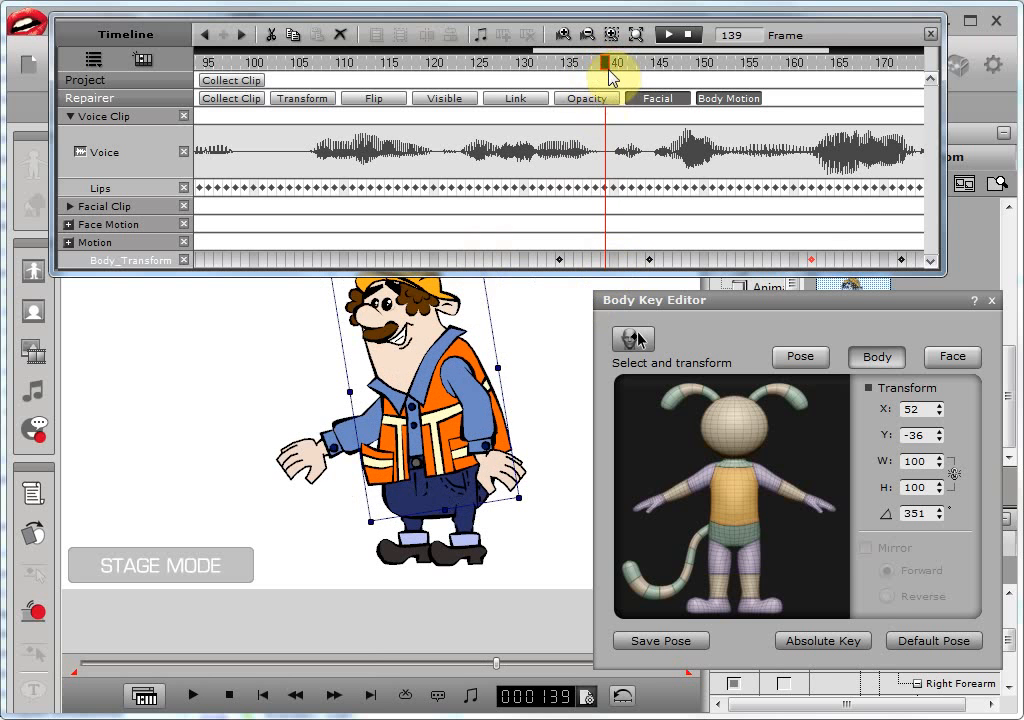
left_click_drag(607, 68, 605, 105)
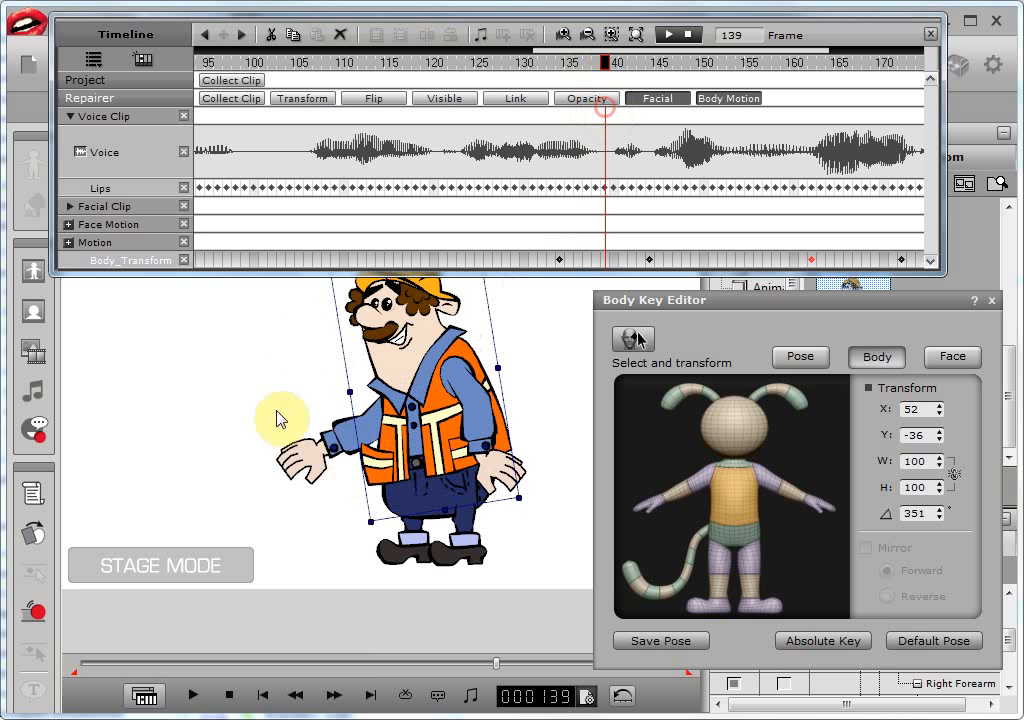
left_click(702, 477)
left_click_drag(320, 386, 430, 375)
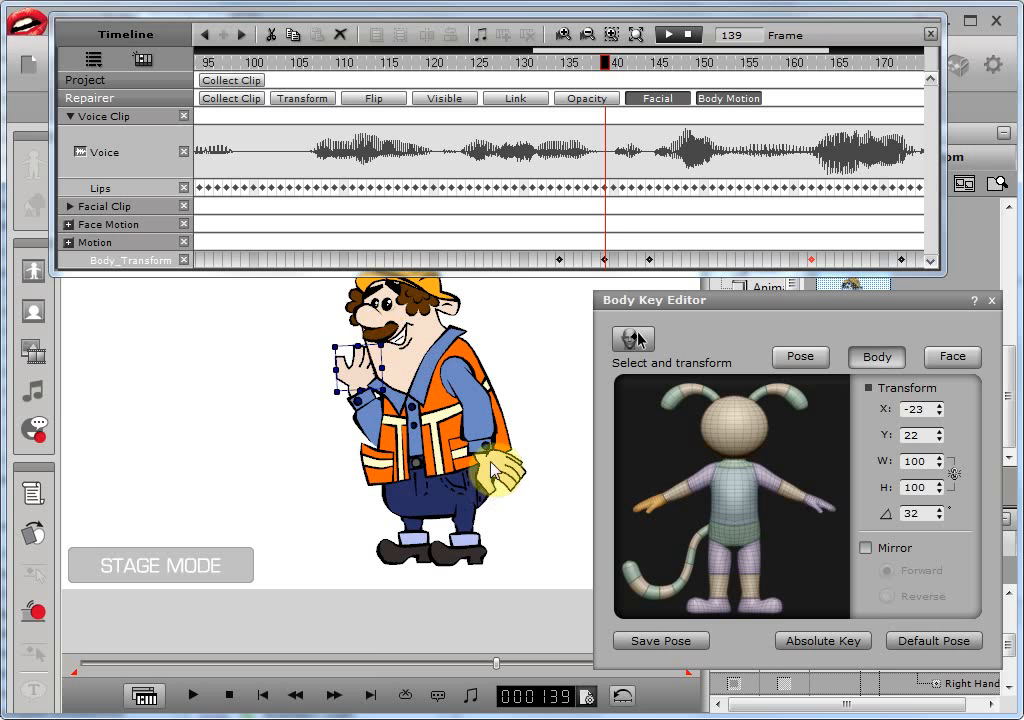
mouse_move(507, 482)
left_mouse_down()
mouse_move(533, 450)
mouse_move(522, 484)
mouse_move(521, 473)
left_mouse_up()
- Squash the upper torso to a height of 96 at frame 139 and play the second transition back
left_click(740, 503)
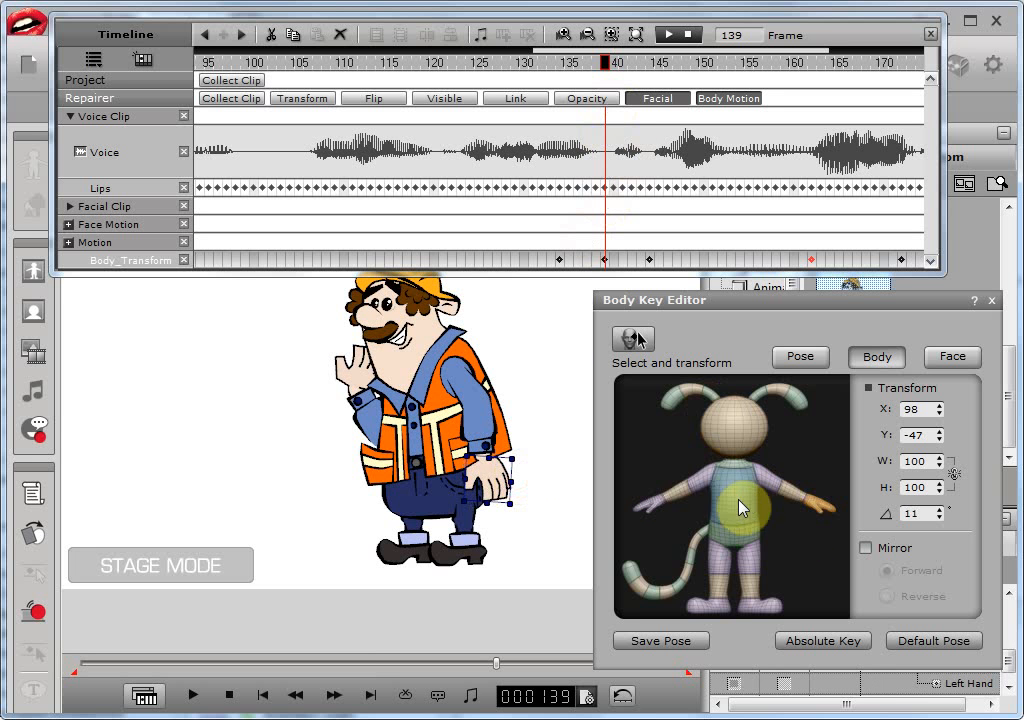
left_click(939, 492)
left_click(939, 492)
left_click(939, 492)
left_click(939, 492)
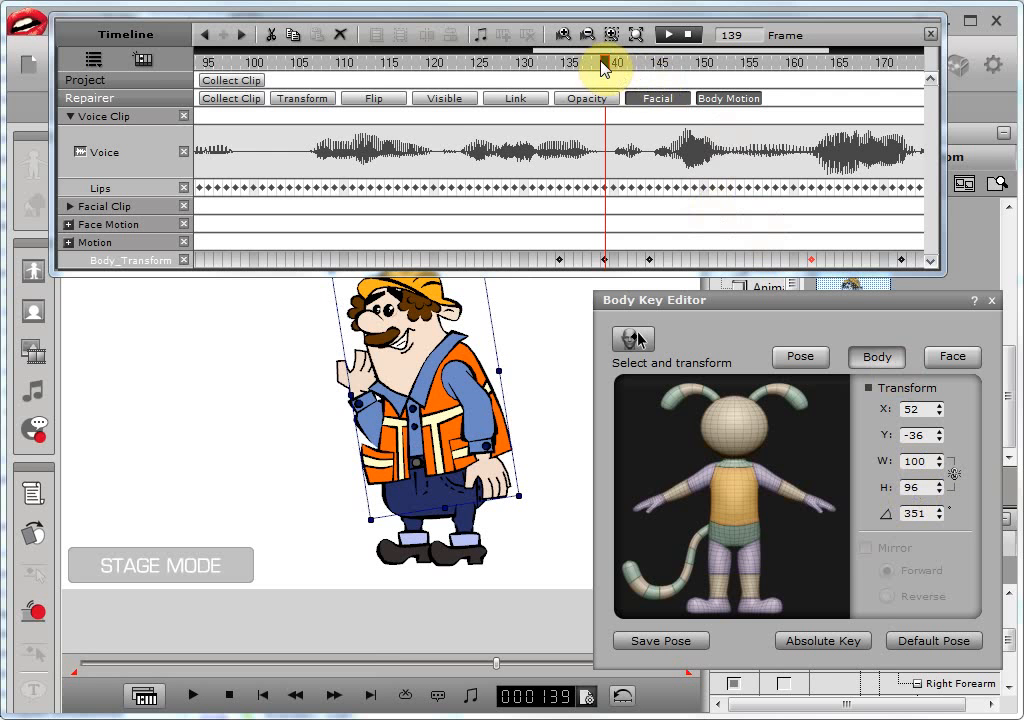
left_click_drag(606, 62, 409, 96)
key("space")
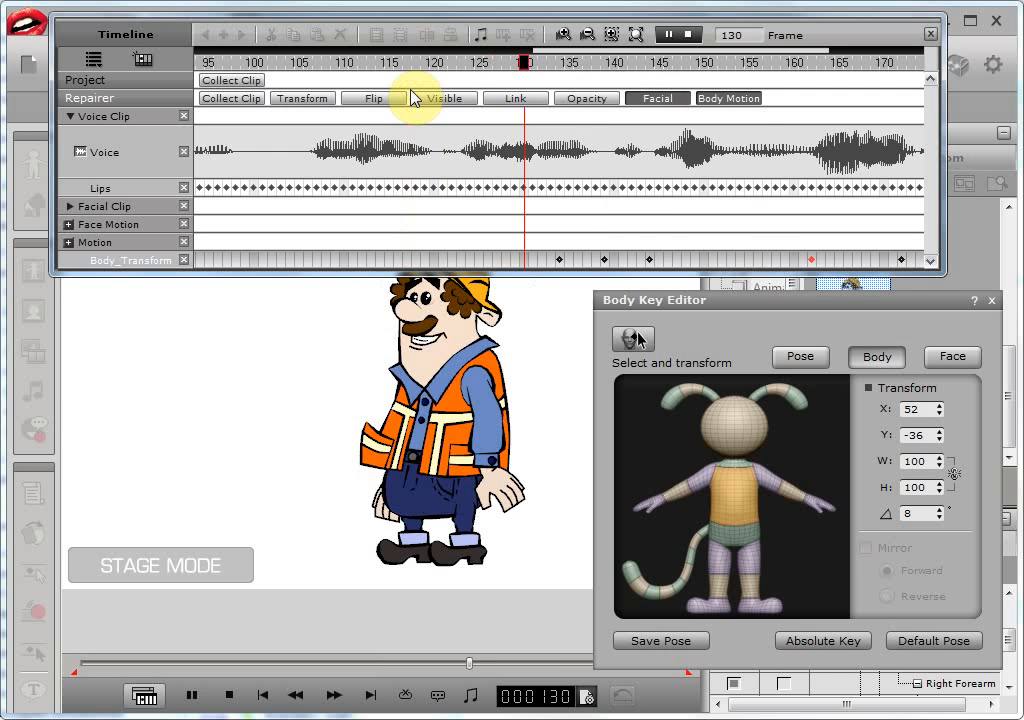
key("space")
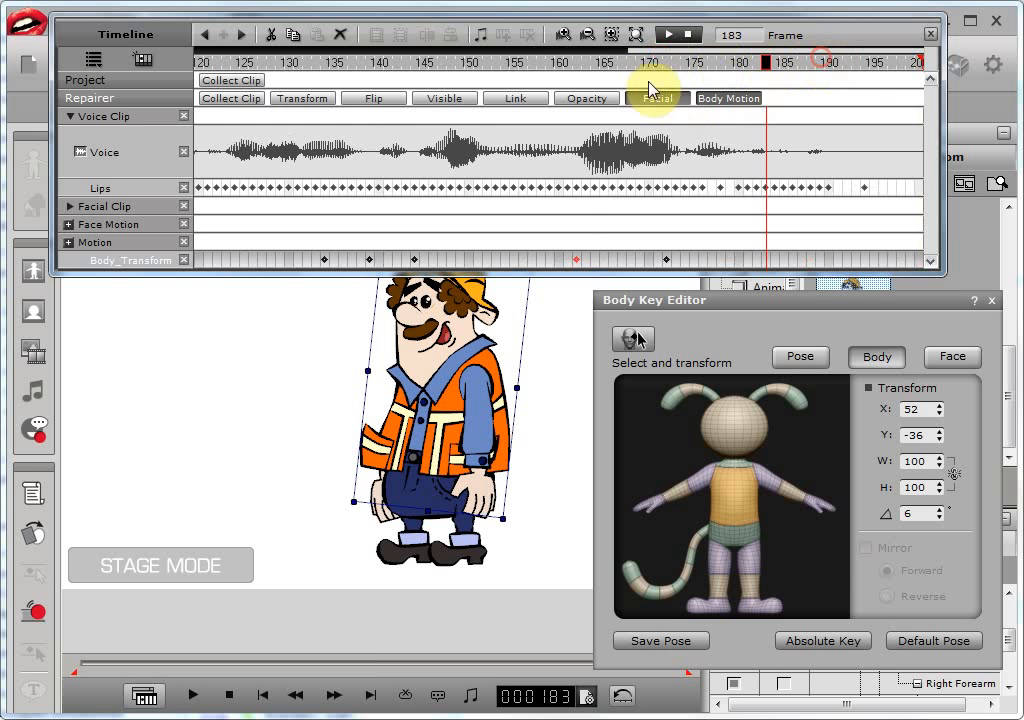
- At frame 167, fold the right arm up toward the face with the hand at 22° and squash the upper torso's height to 96
left_click(612, 70)
left_click(624, 78)
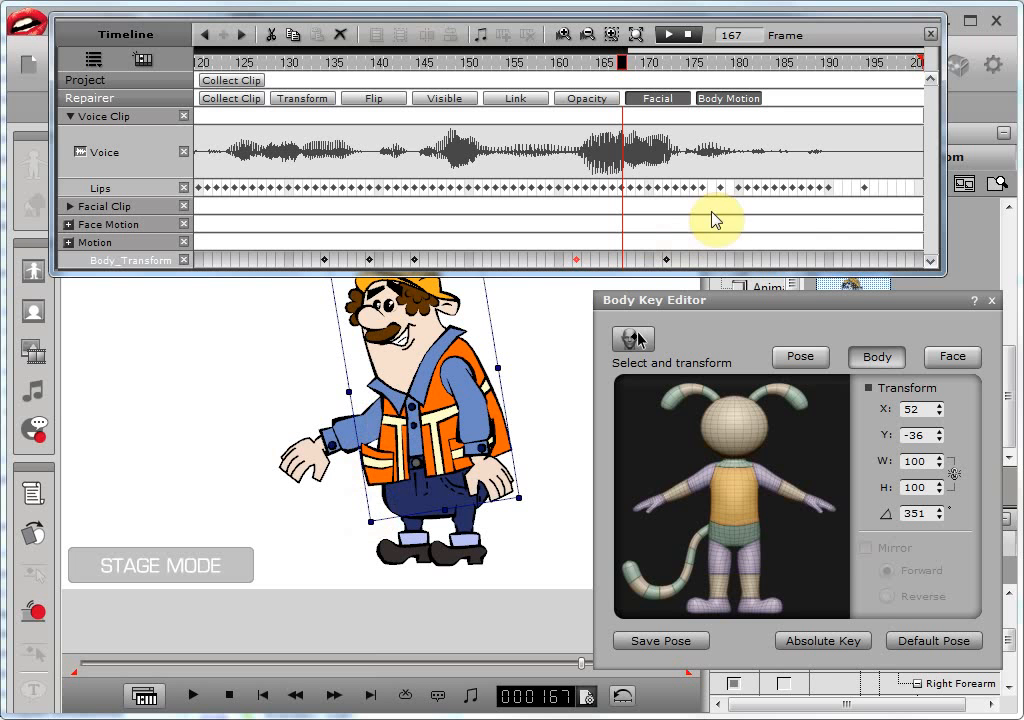
left_click_drag(340, 424, 395, 358)
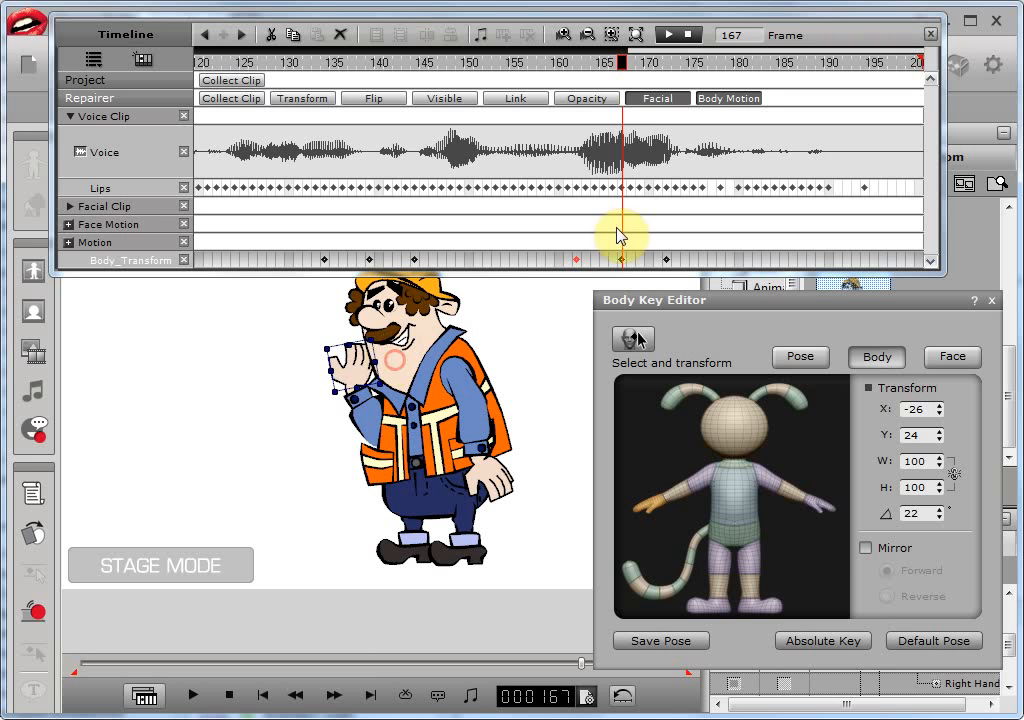
left_click(740, 490)
left_click(940, 492)
left_click(940, 492)
left_click(940, 493)
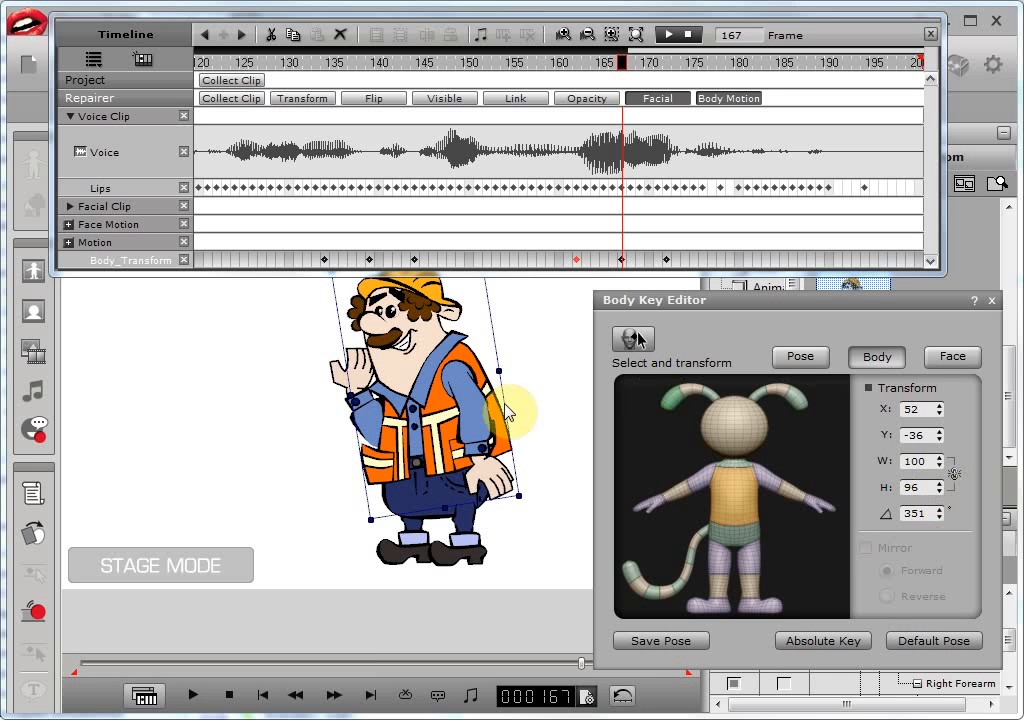
- Play the ending from frame 148 and the whole animation from frame 1, and close the body pose editor
left_click_drag(599, 74, 450, 99)
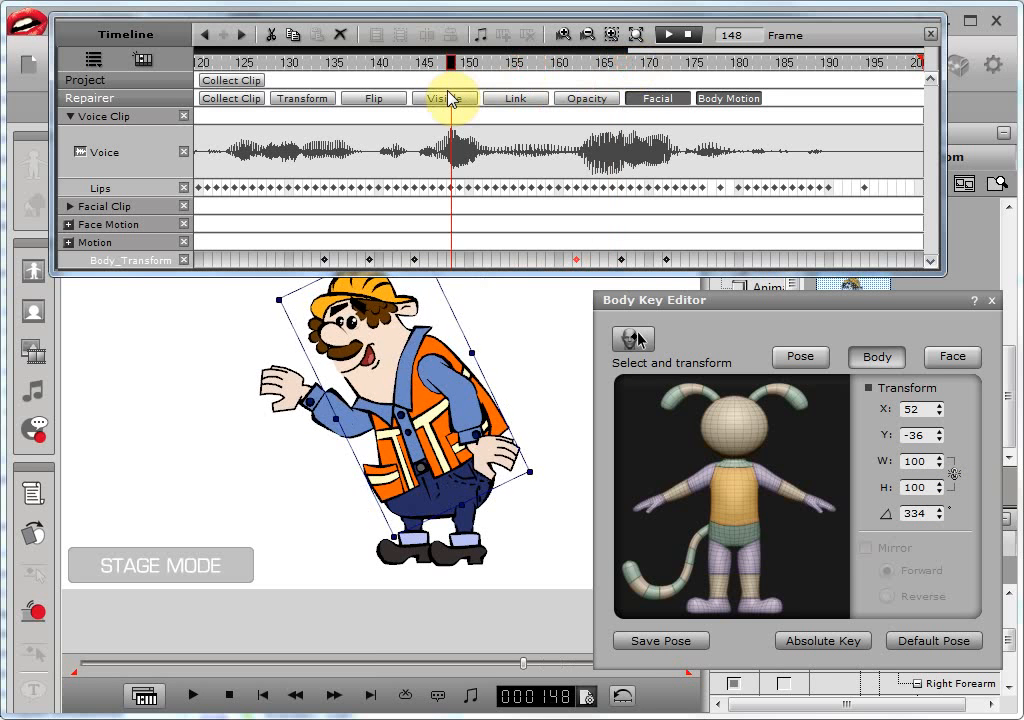
key("space")
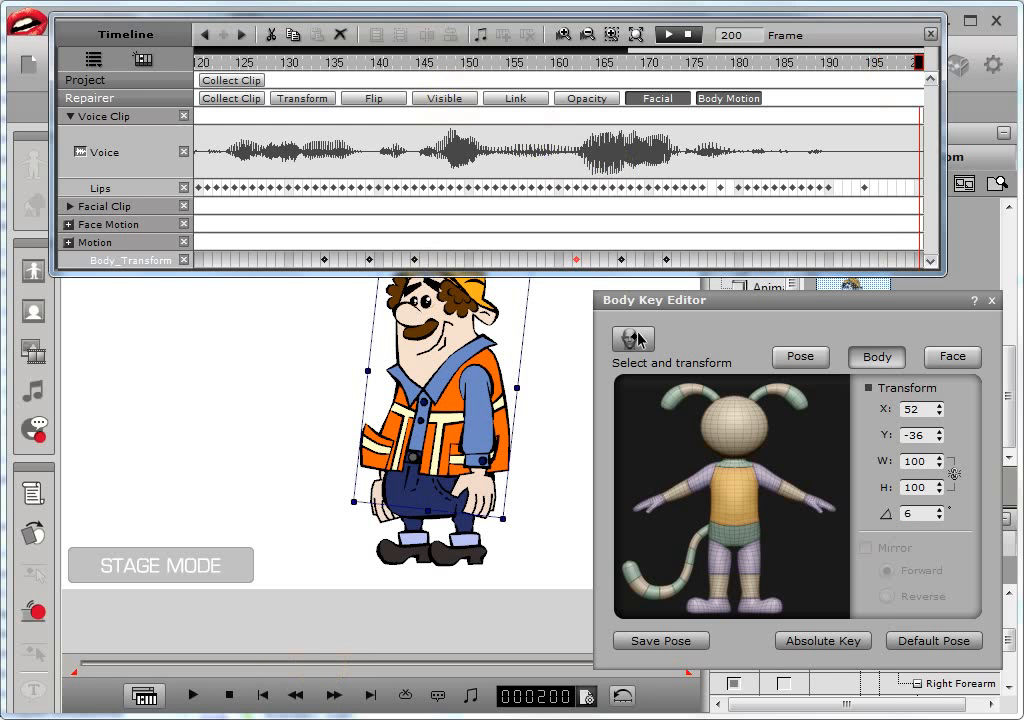
left_click(230, 695)
left_click(192, 695)
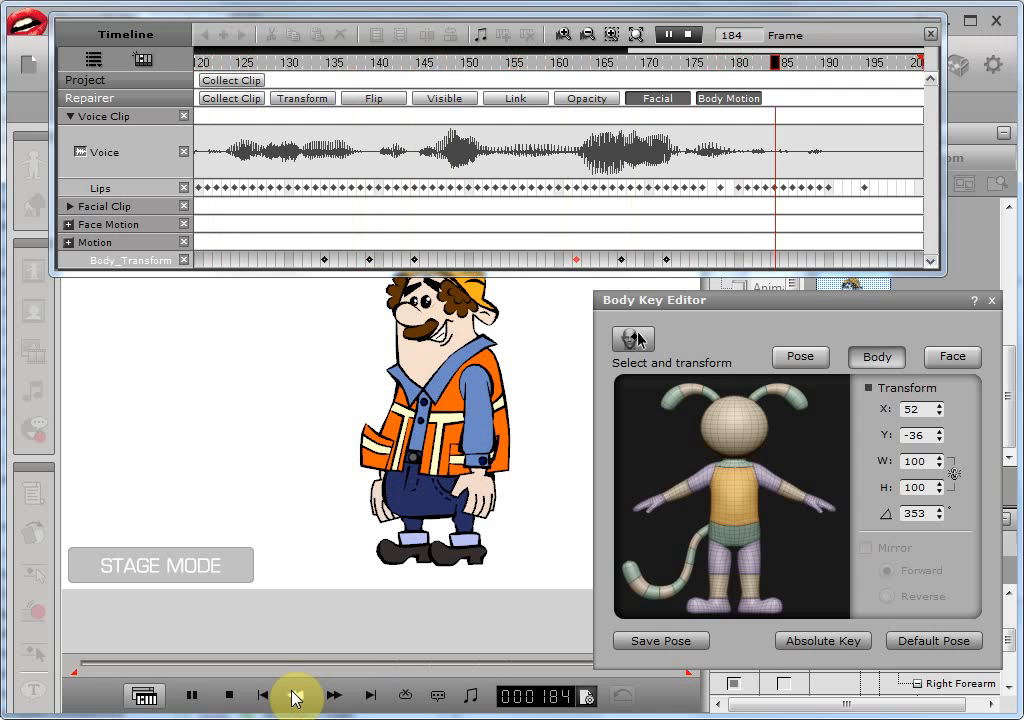
left_click(228, 697)
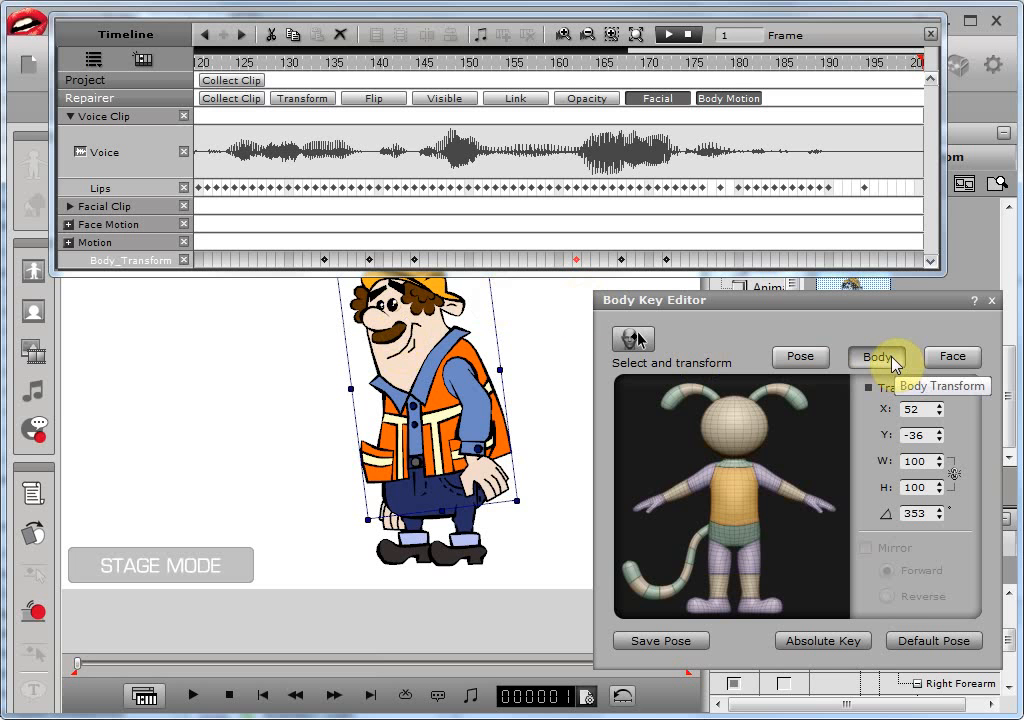
left_click(993, 305)
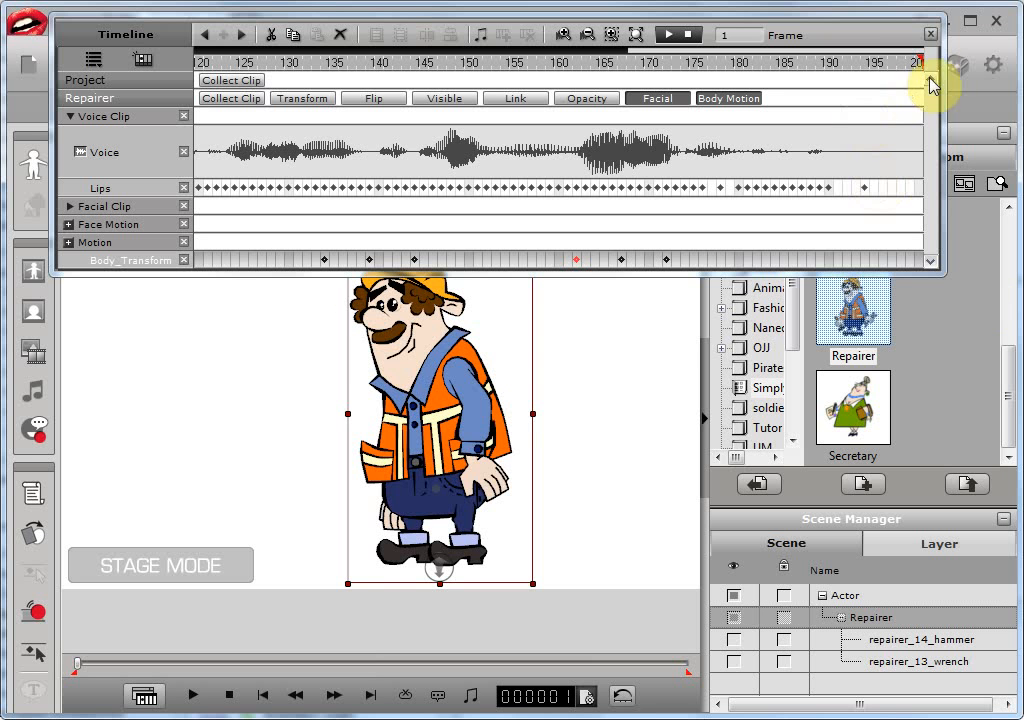
- At frame 144, replace the Repairer's right hand sprite with 07 Seven a
left_click(929, 35)
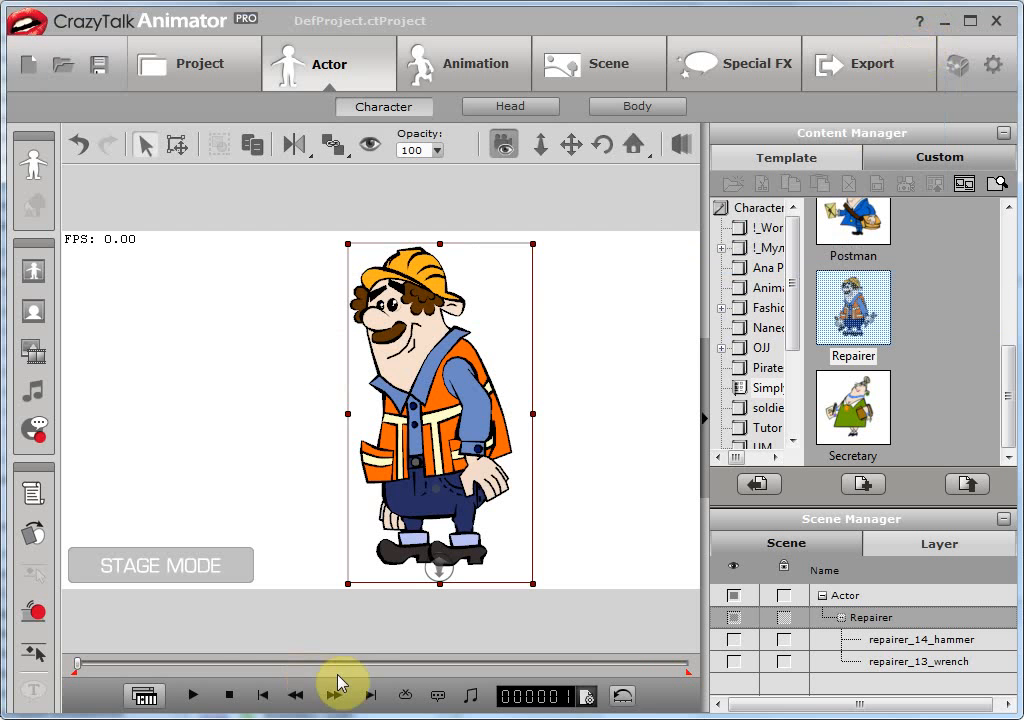
left_click(145, 696)
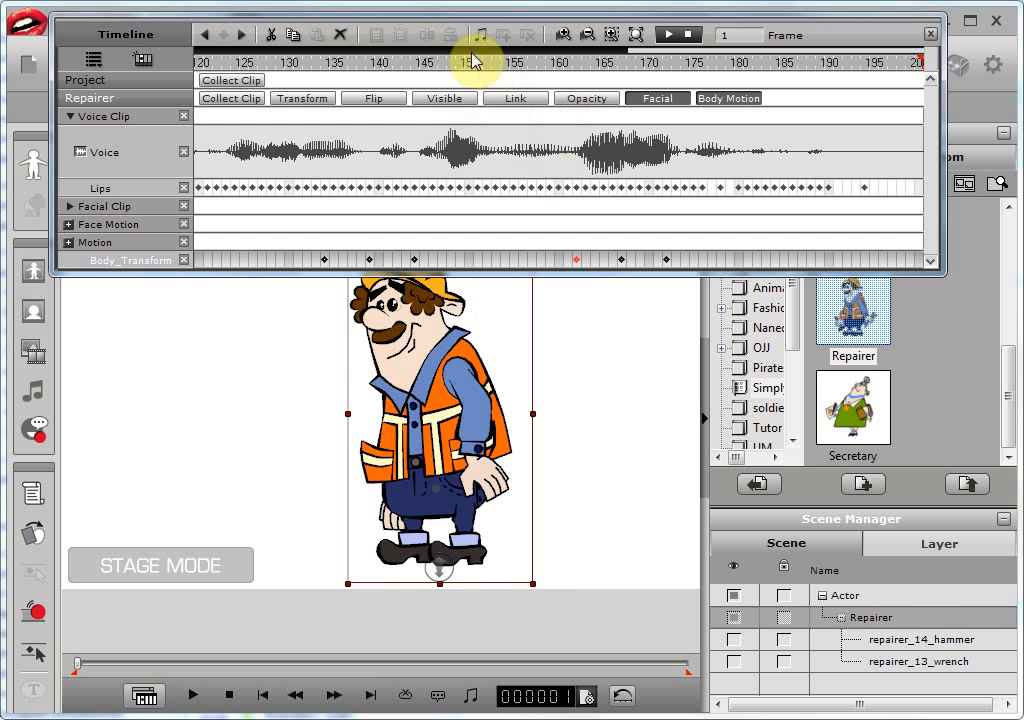
left_click_drag(475, 68, 414, 96)
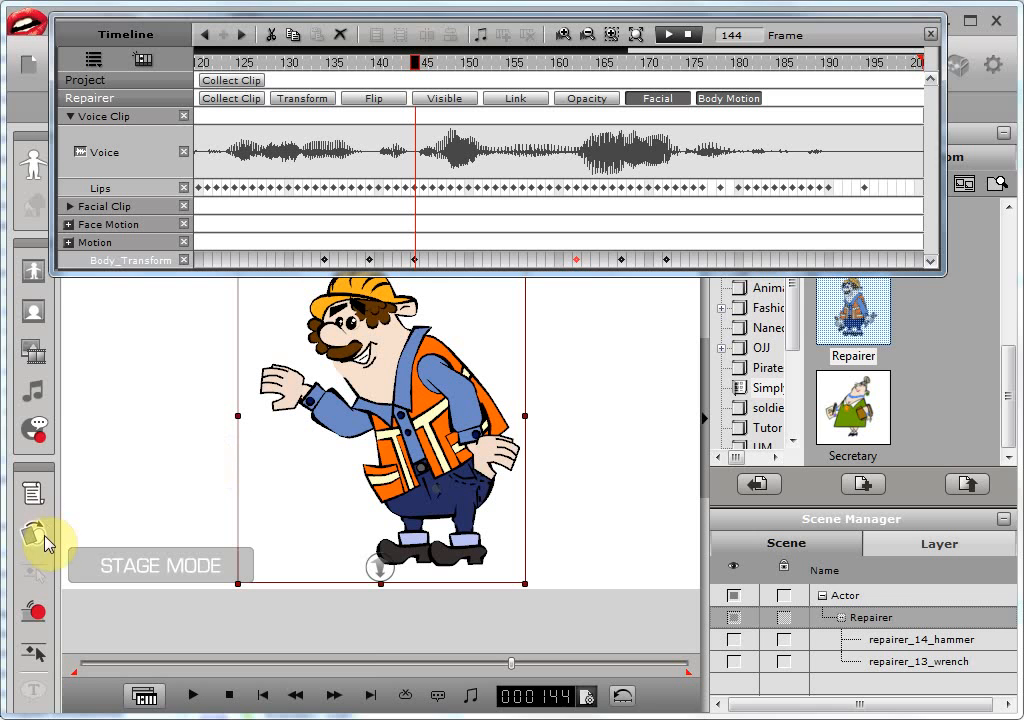
left_click(40, 545)
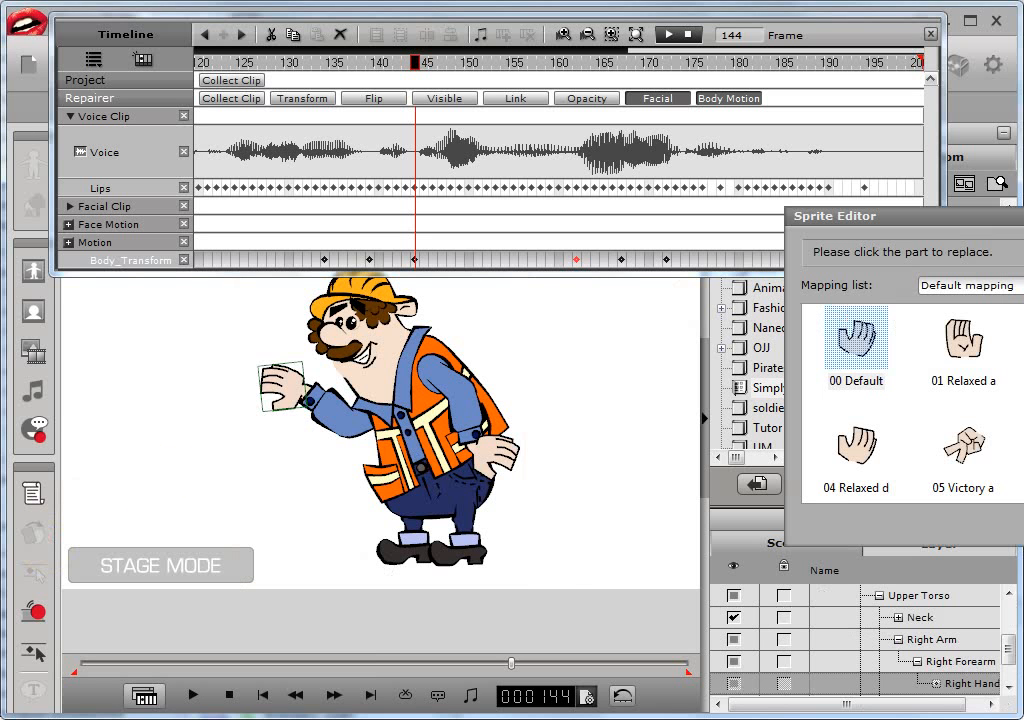
left_click_drag(1021, 216, 763, 284)
left_click(883, 519)
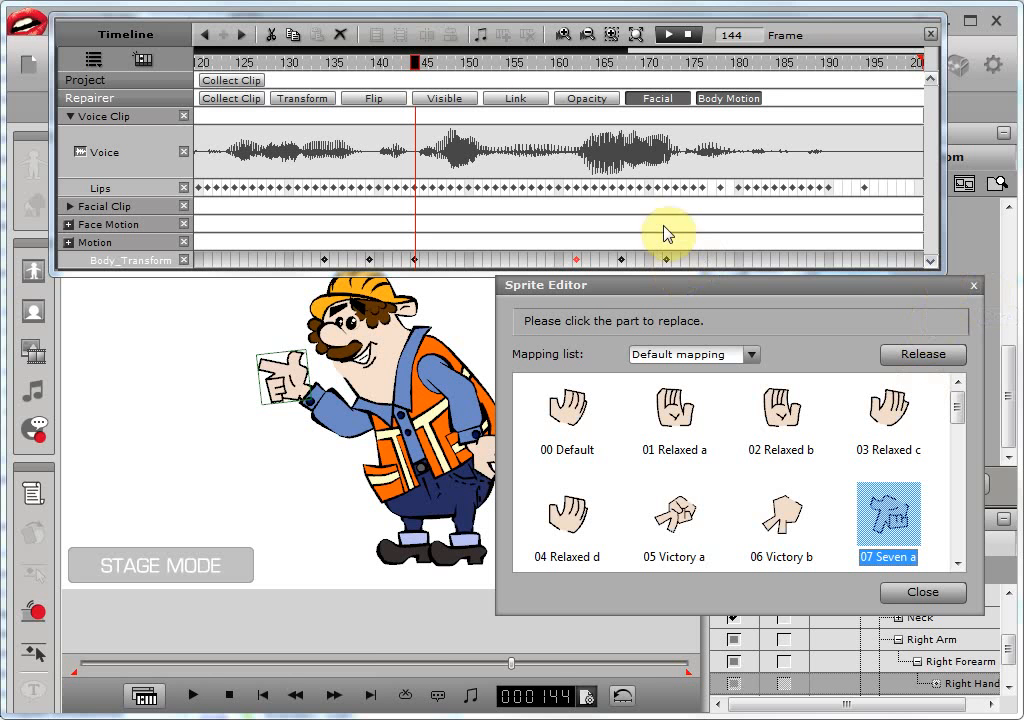
- Switch the right hand sprite to 00 Default at frame 167 and play the animation with the hand changes
left_click_drag(416, 63, 622, 92)
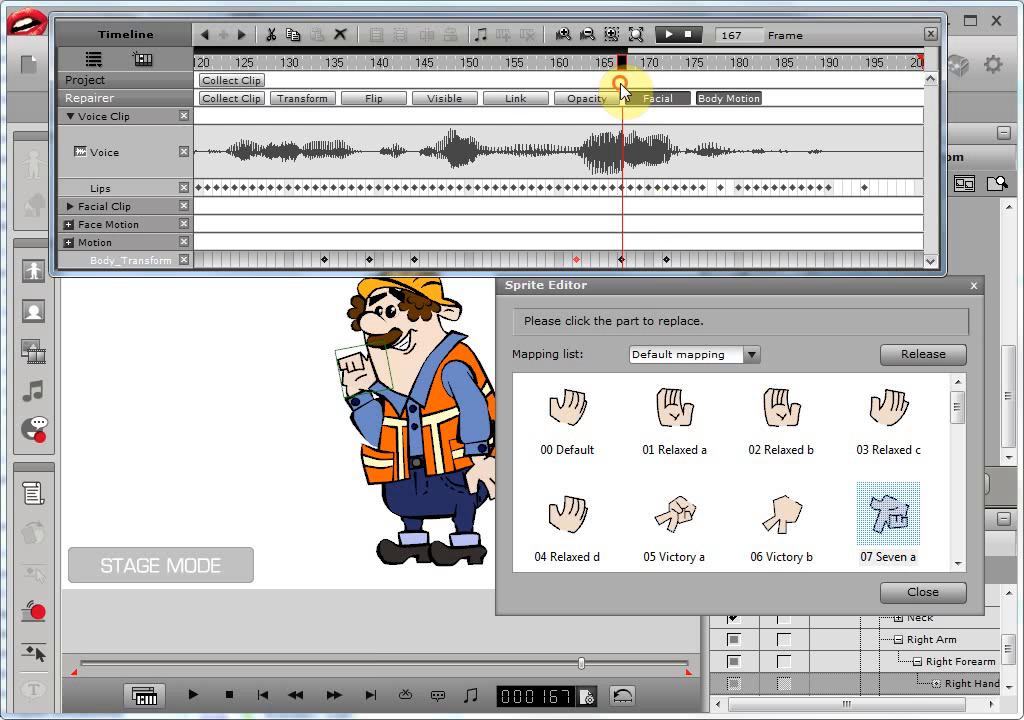
left_click(565, 416)
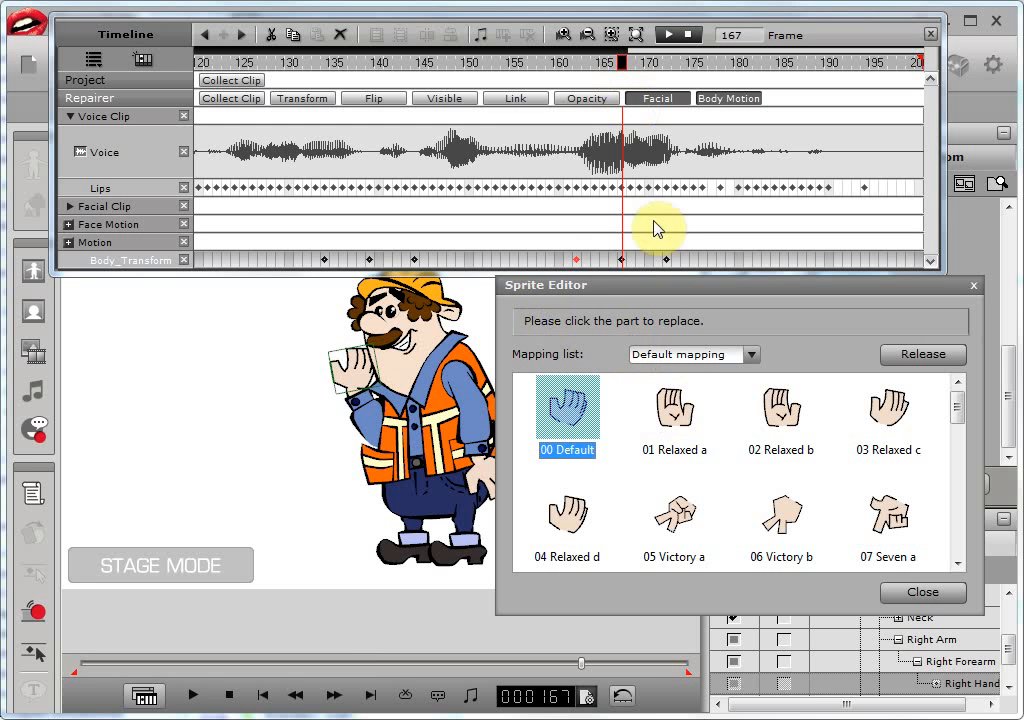
left_click_drag(578, 82, 793, 114)
left_click(974, 286)
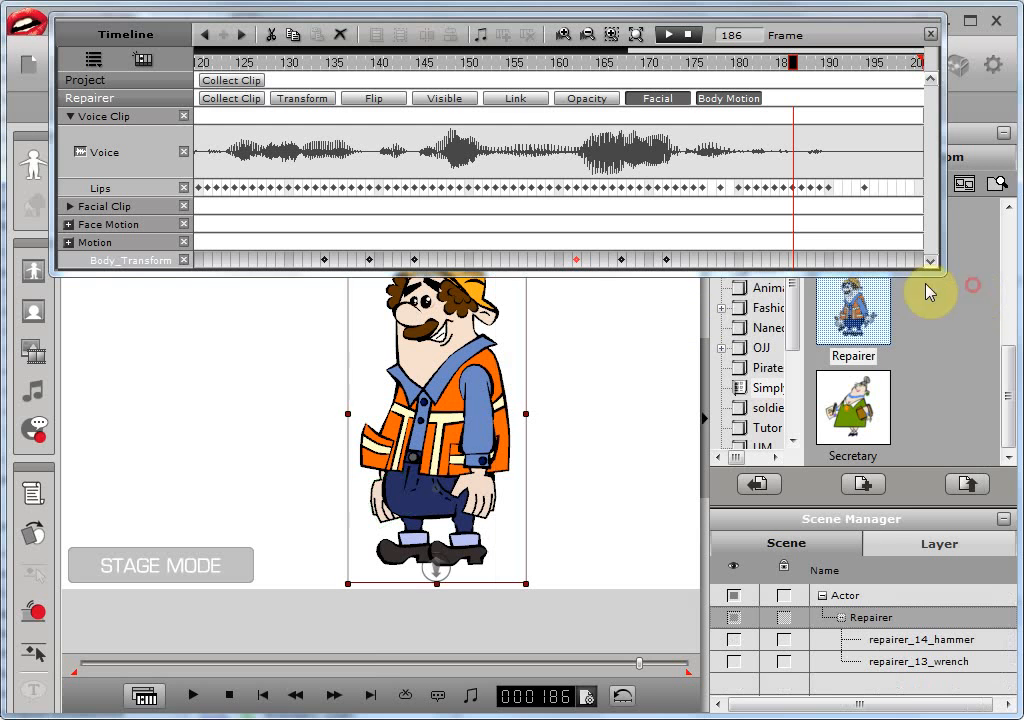
left_click(195, 697)
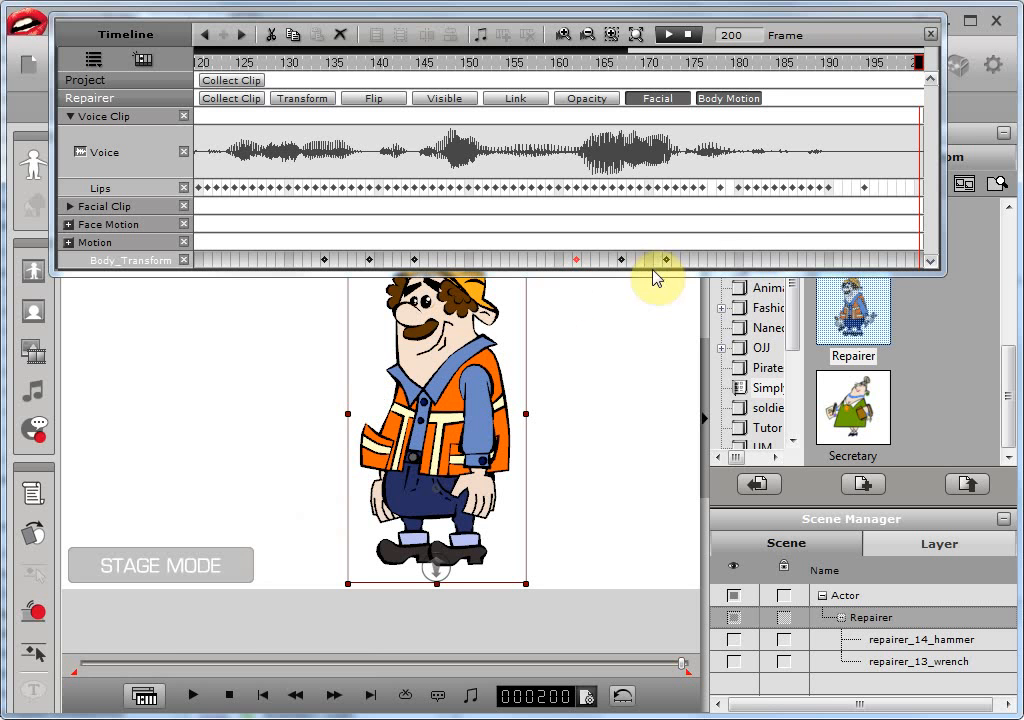
- Set up face puppeteering for the Repairer with the 6_Comic profile and clear the selected facial features
left_click(930, 34)
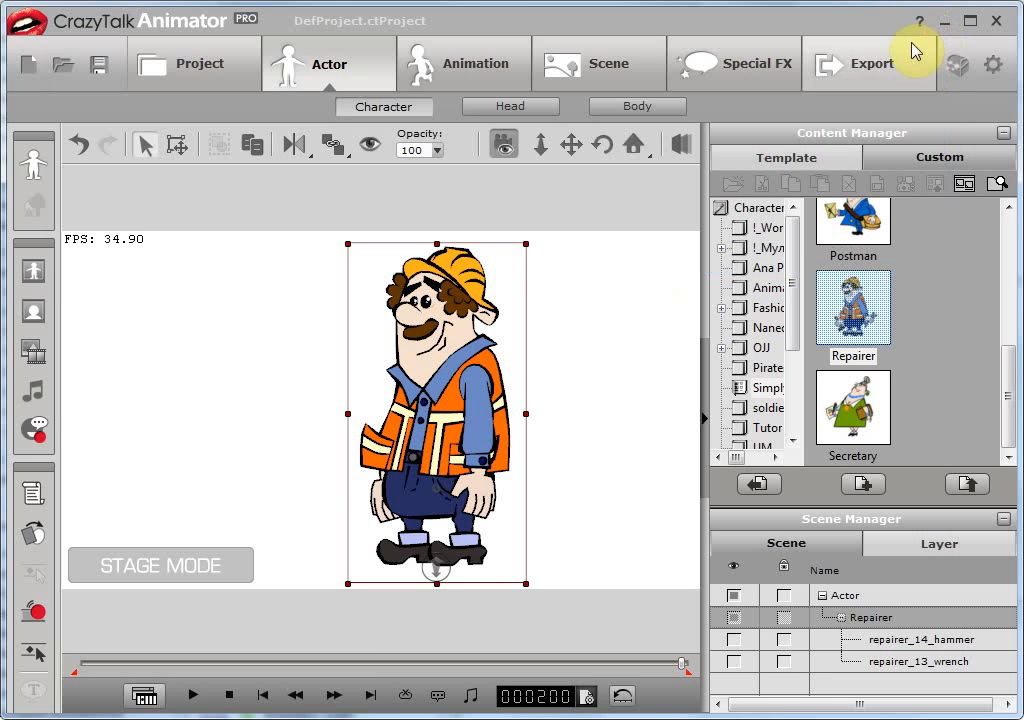
left_click(38, 614)
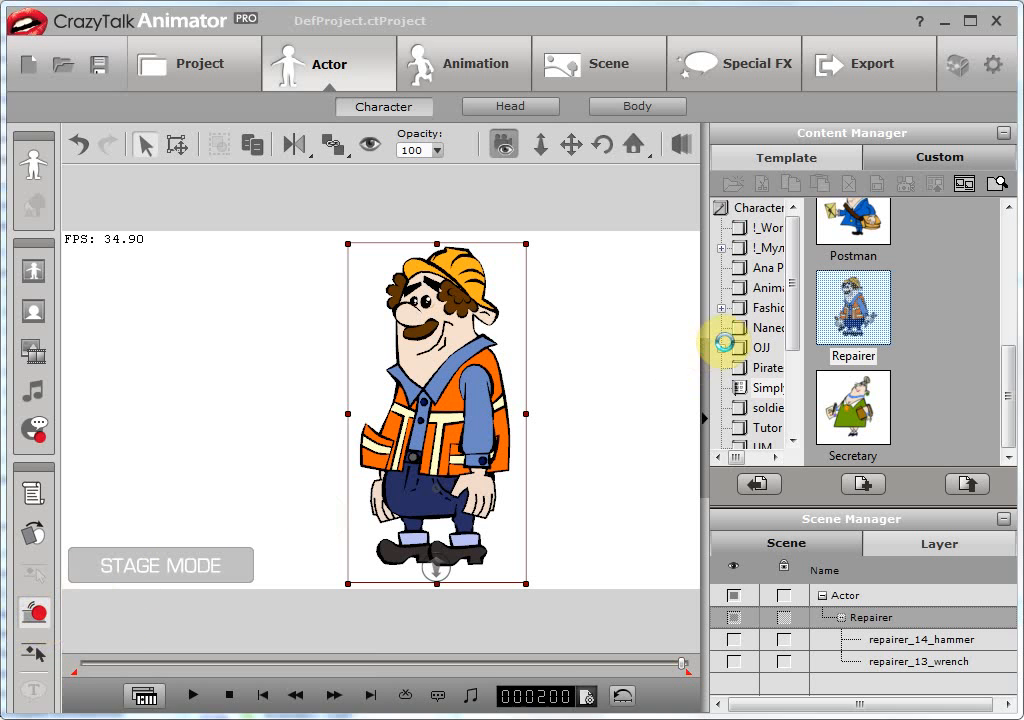
left_click_drag(1006, 16, 787, 38)
left_click(548, 82)
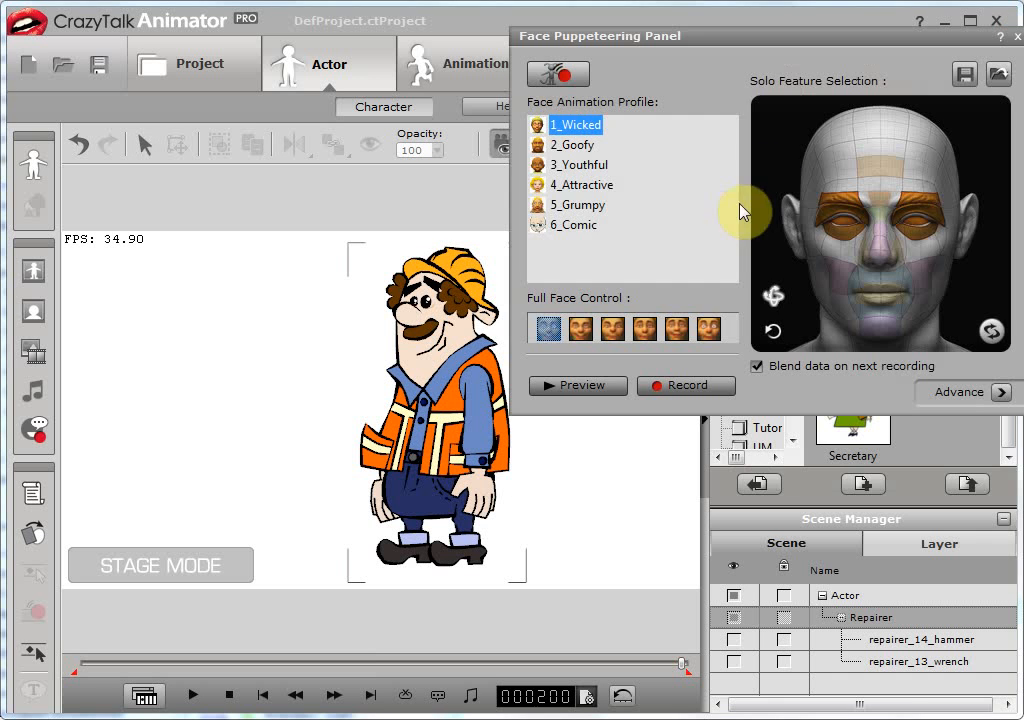
left_click(574, 226)
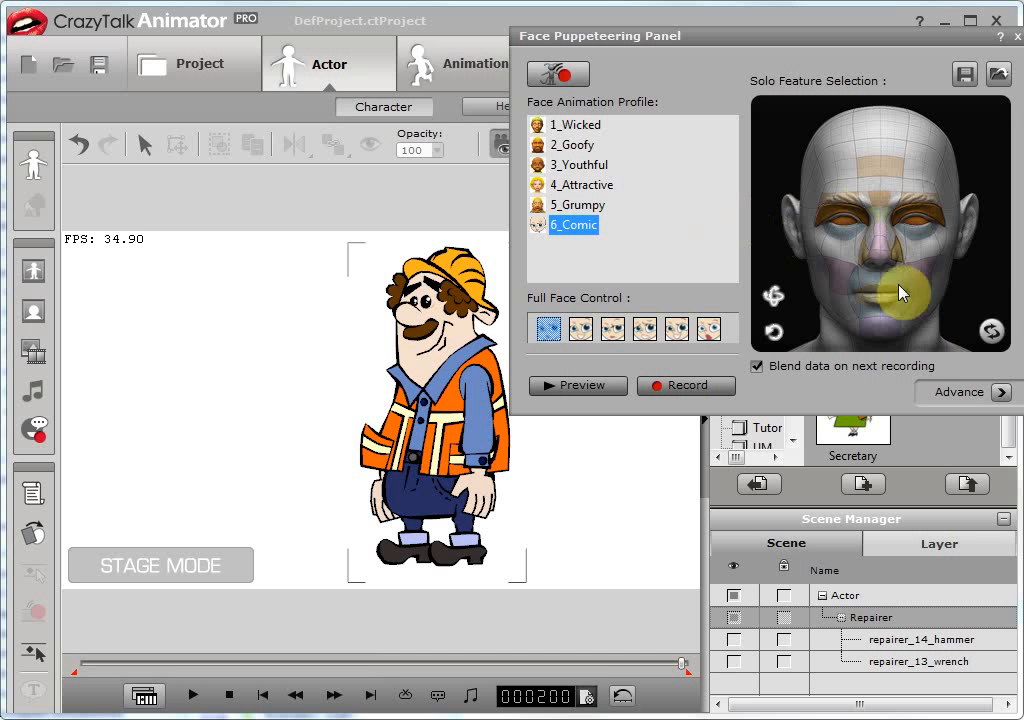
left_click(993, 335)
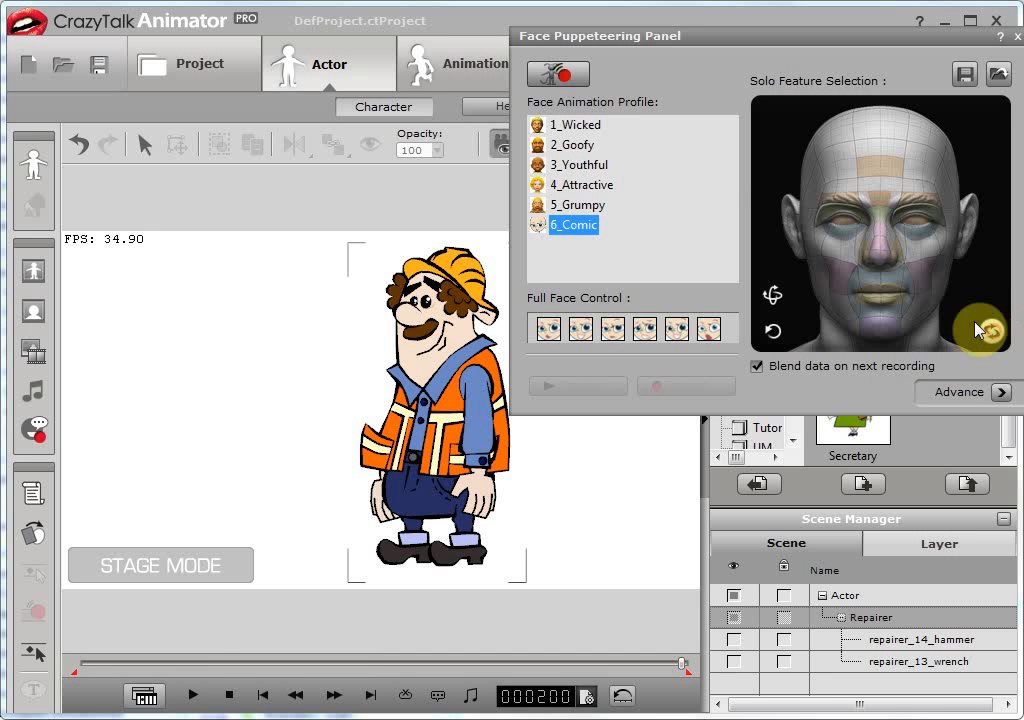
- Select the area between the eyebrows as the solo feature and preview its puppeteering on the Repairer
left_click(880, 220)
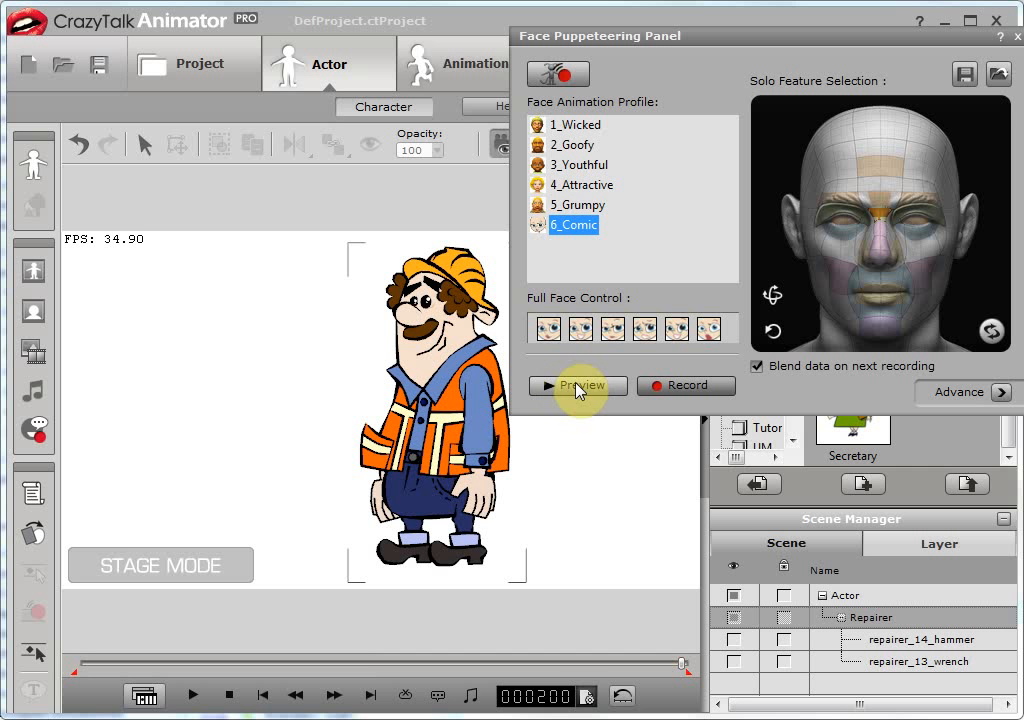
key("space")
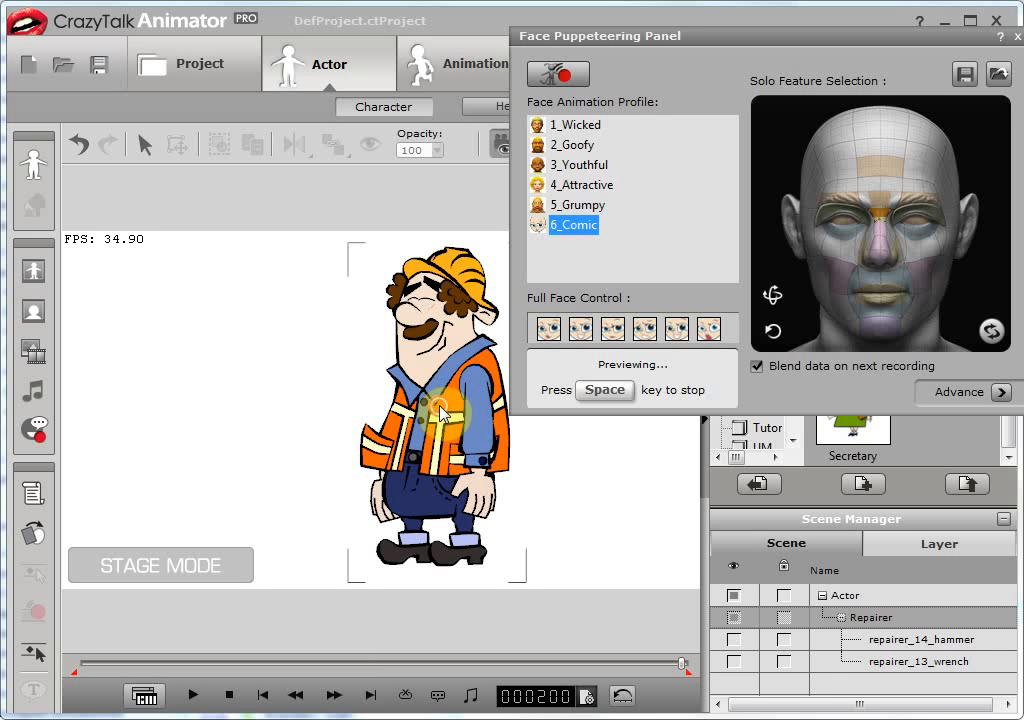
key("space")
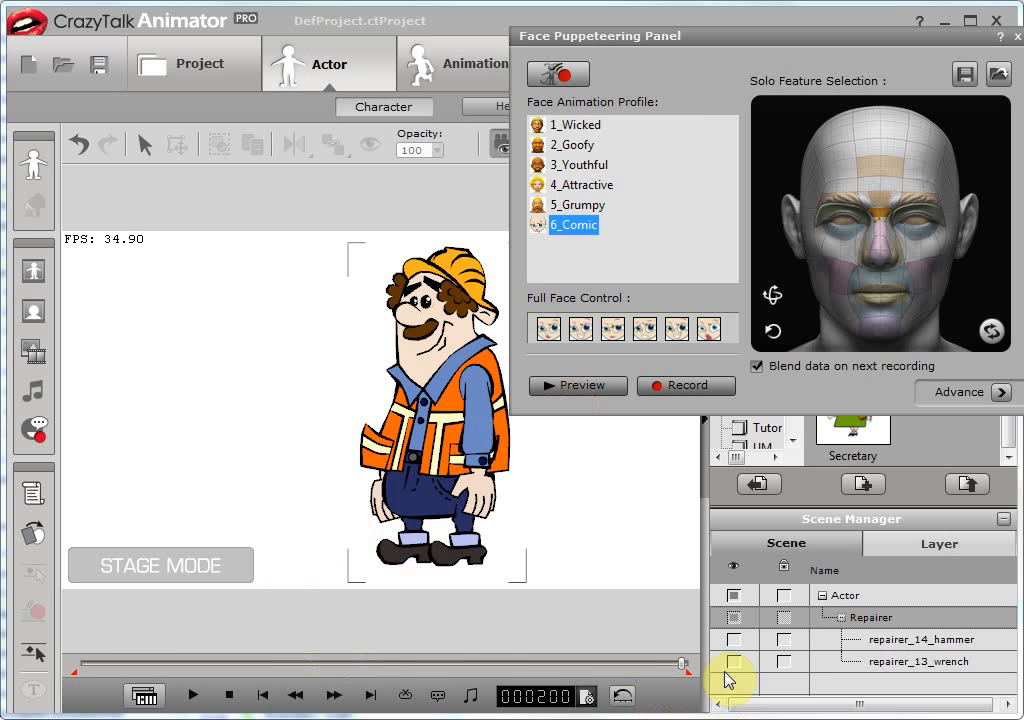
- Record the between-eyebrows puppeteering over the whole animation from frame 1 and play it back
left_click(231, 686)
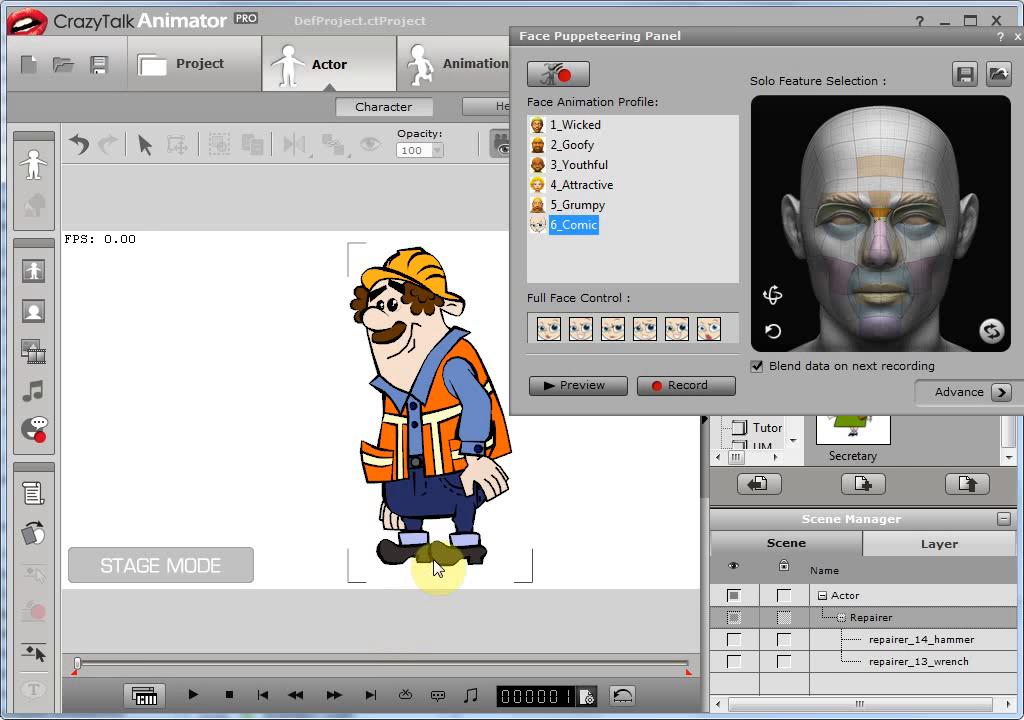
key("space")
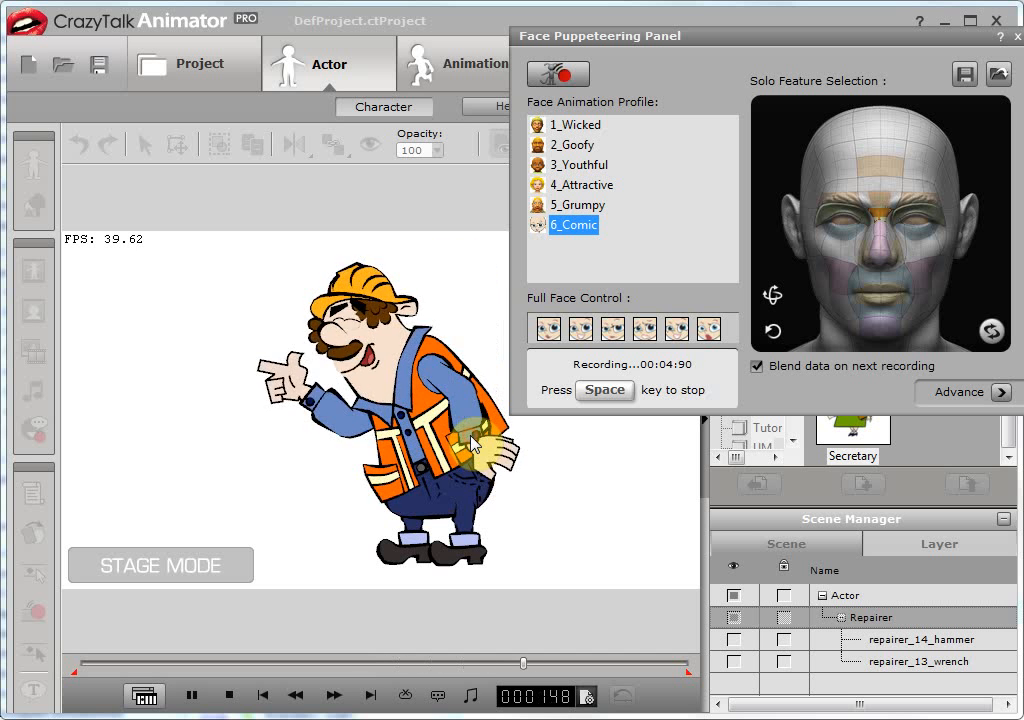
key("space")
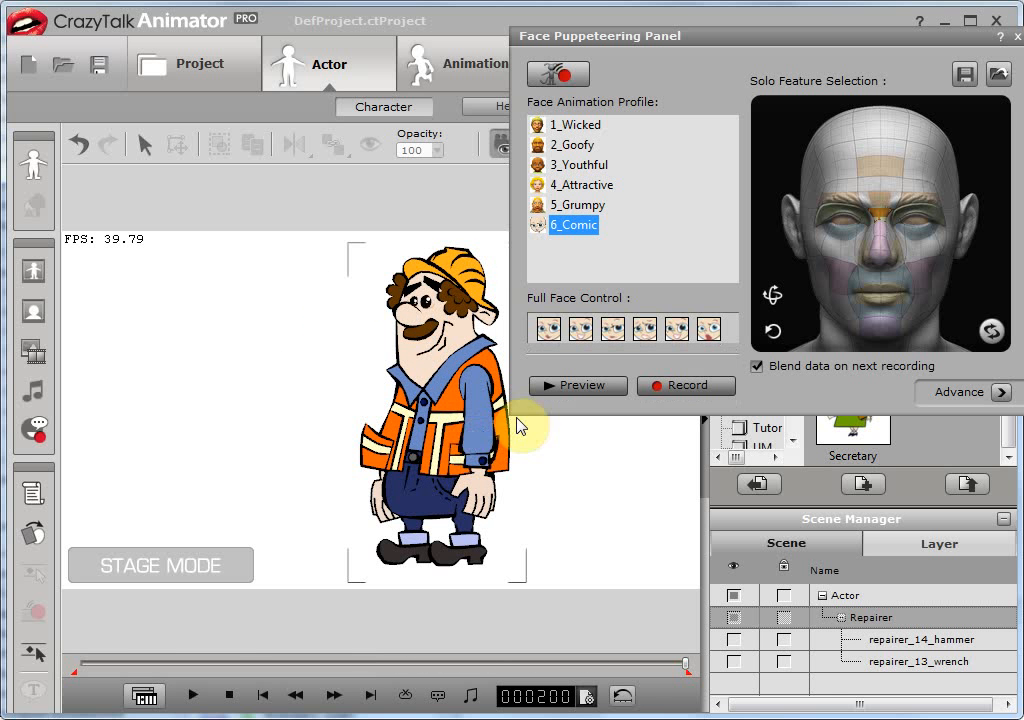
left_click(229, 694)
left_click(197, 697)
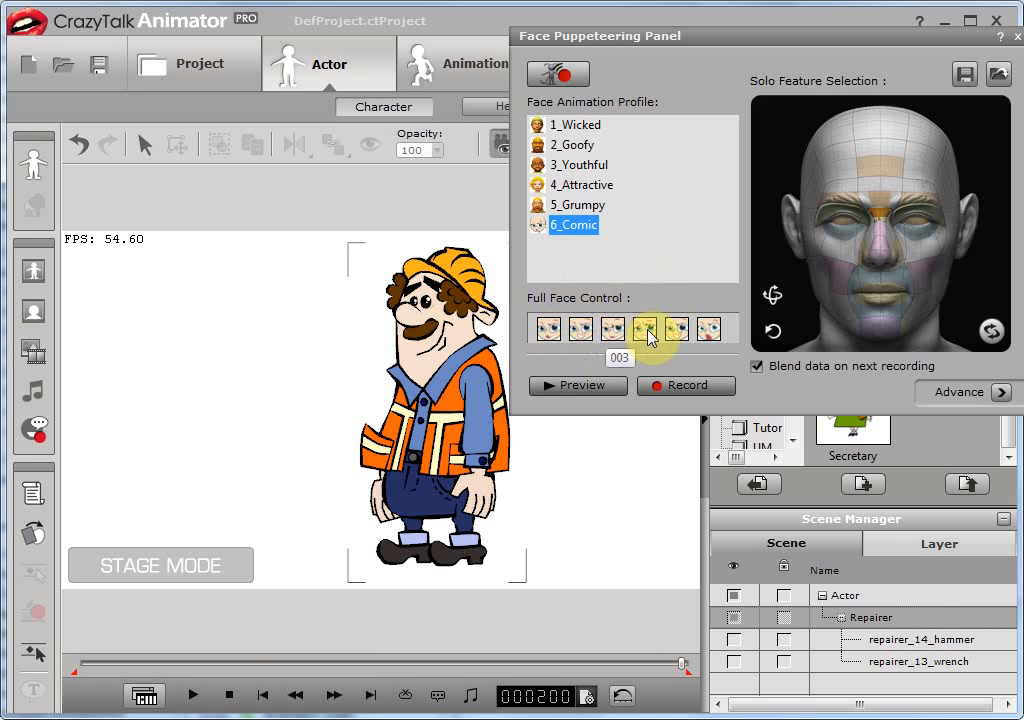
- Choose the fifth full face control preset and preview its puppeteering on the Repairer
left_click(678, 333)
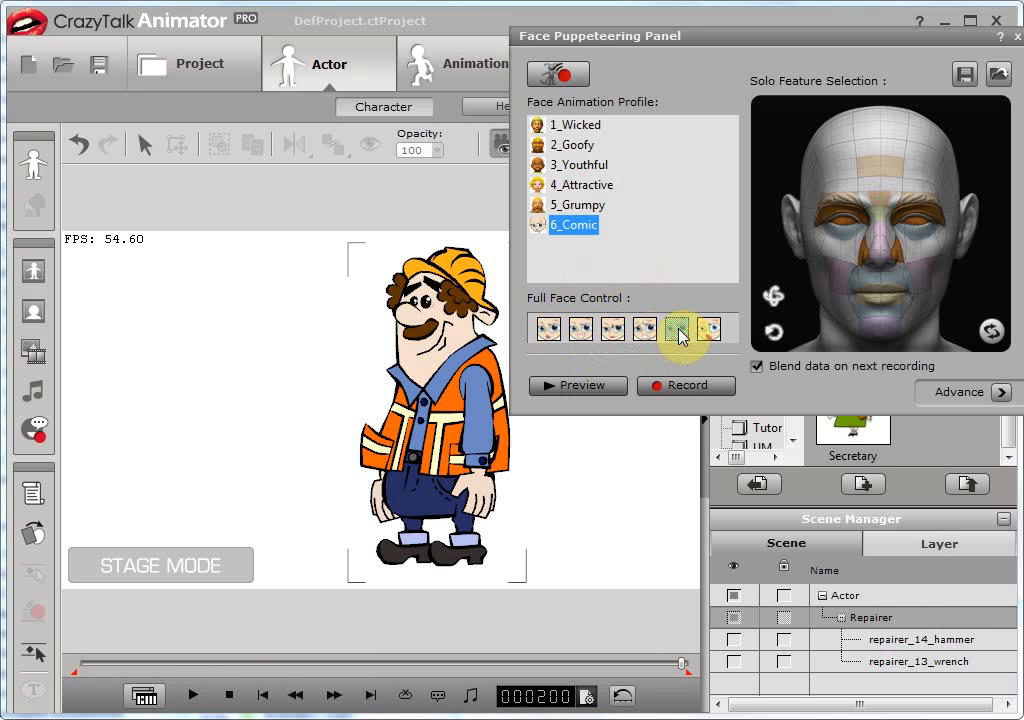
left_click(540, 386)
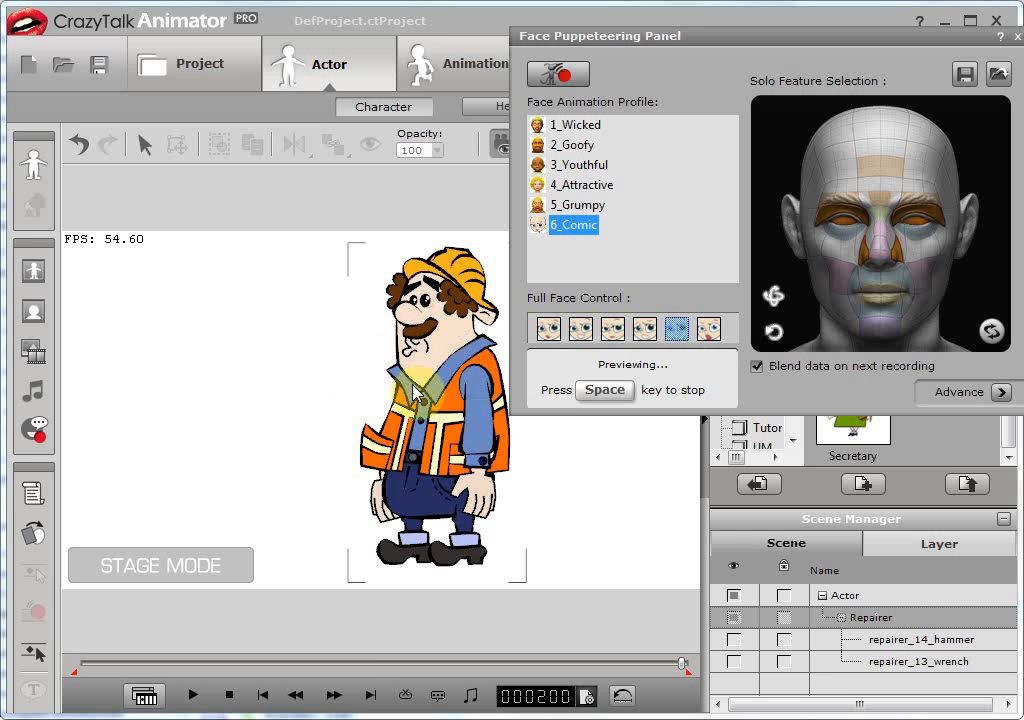
key("space")
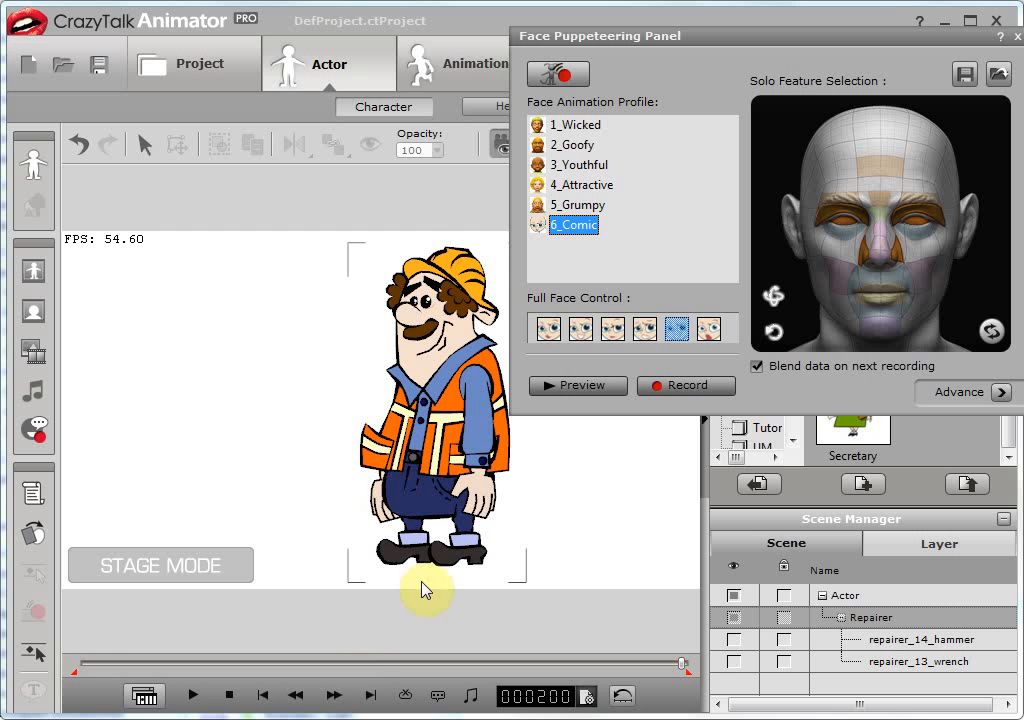
- Record the full face puppeteering from frame 1 with blending on, play it back and close the face puppeteering settings
left_click(234, 697)
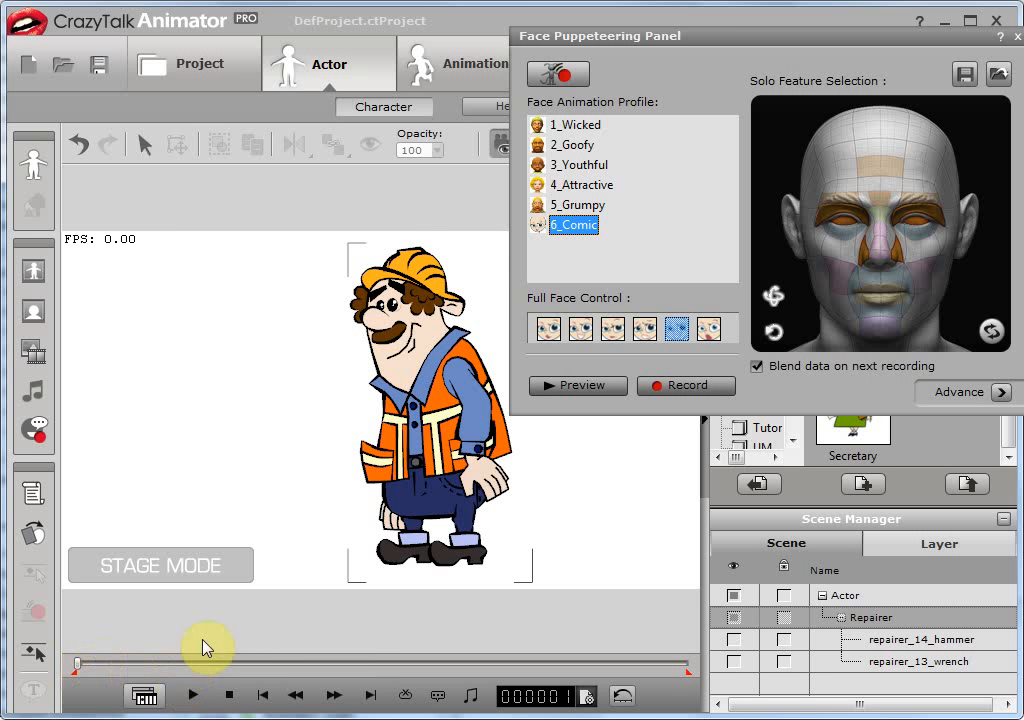
key("space")
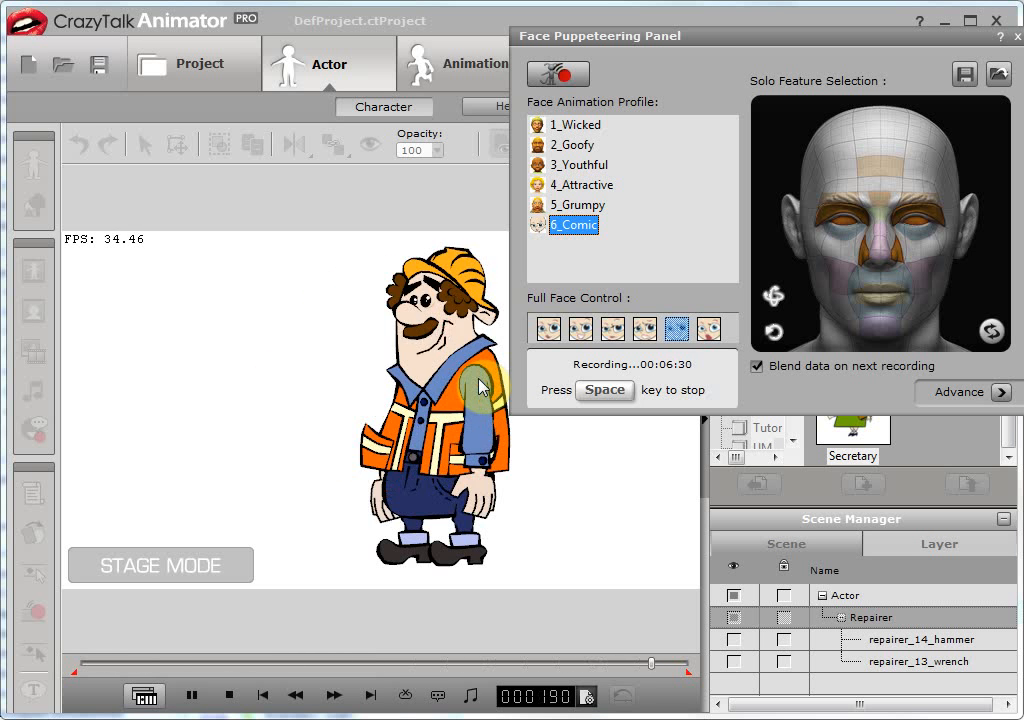
key("space")
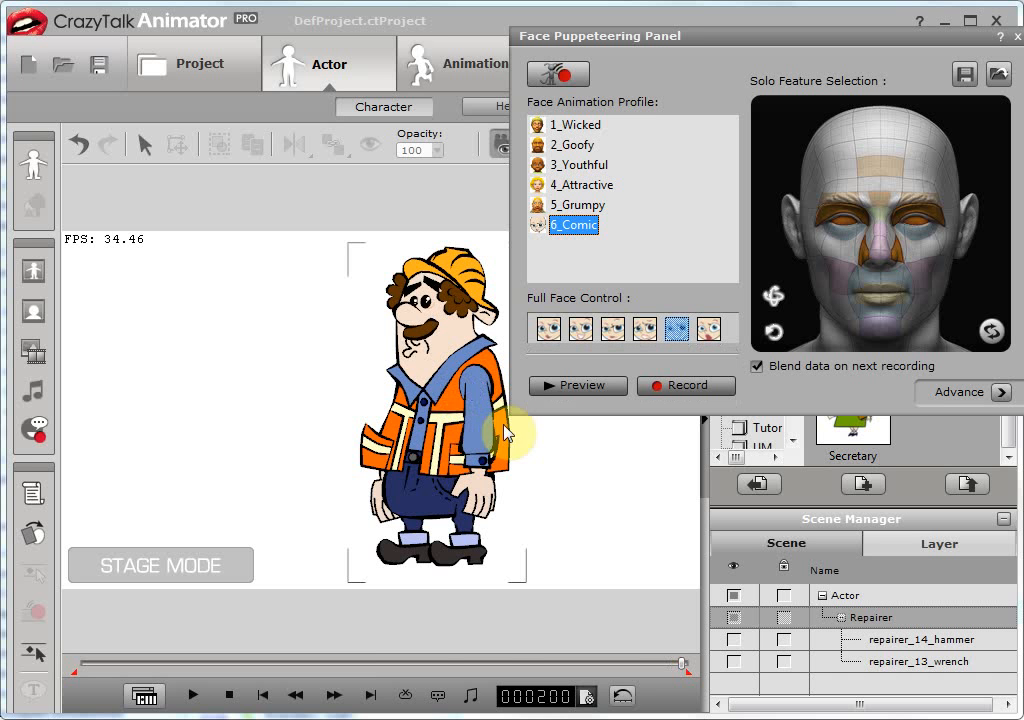
left_click(194, 695)
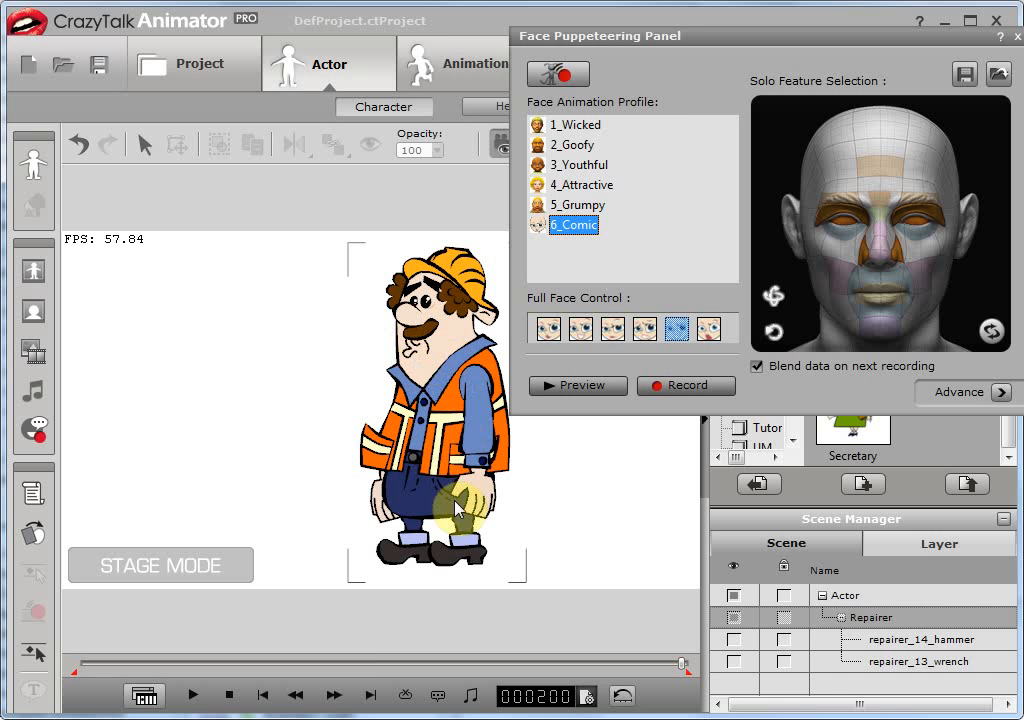
left_click(1015, 36)
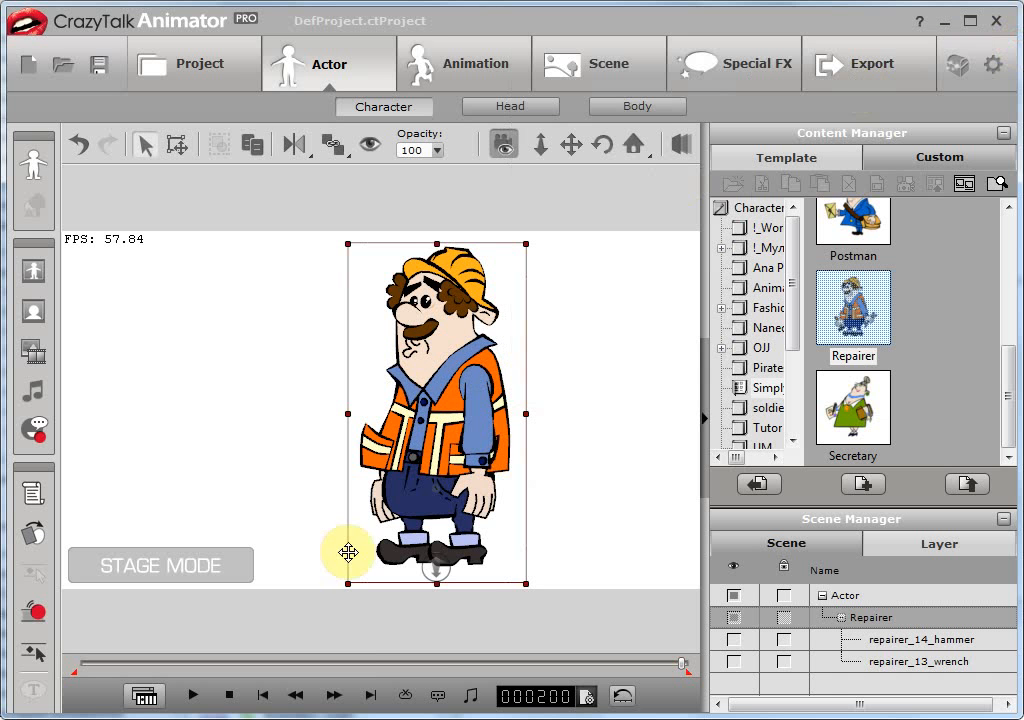
- Trim the Repairer's facial clip by breaking it at frame 195 and deleting the end piece, and replay the animation's ending
left_click(146, 696)
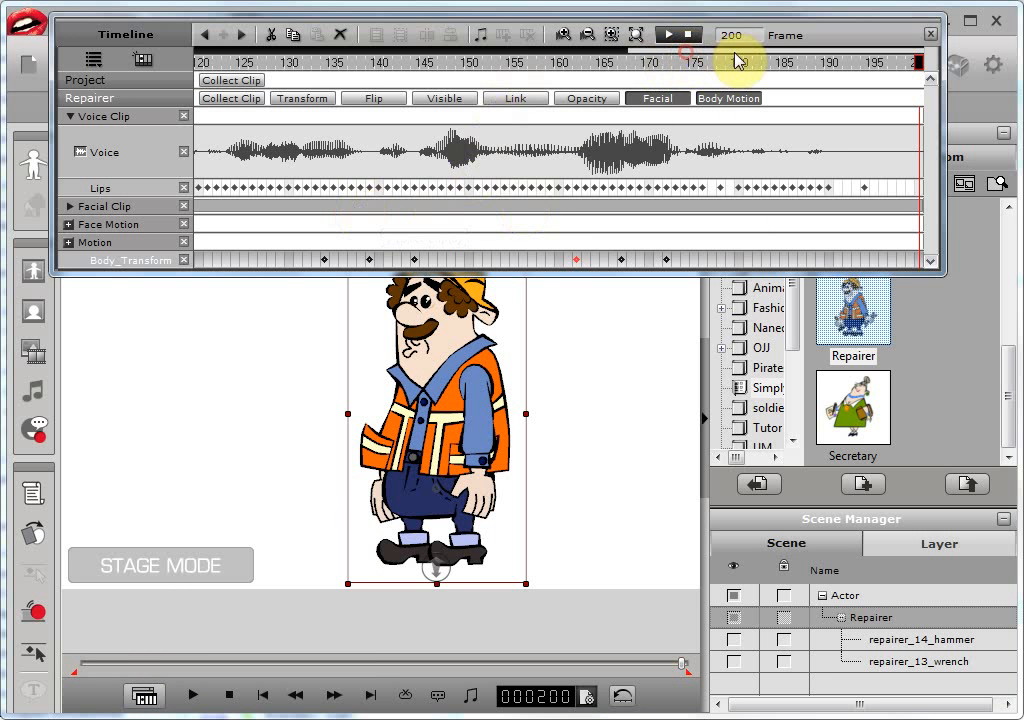
left_click_drag(766, 62, 875, 83)
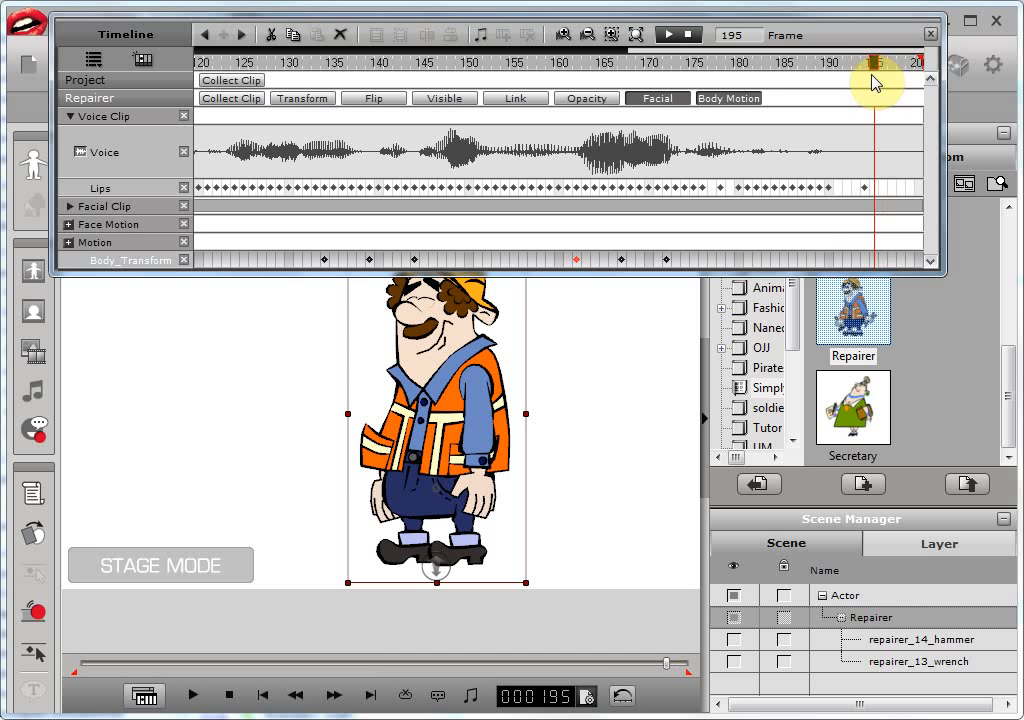
left_click(887, 214)
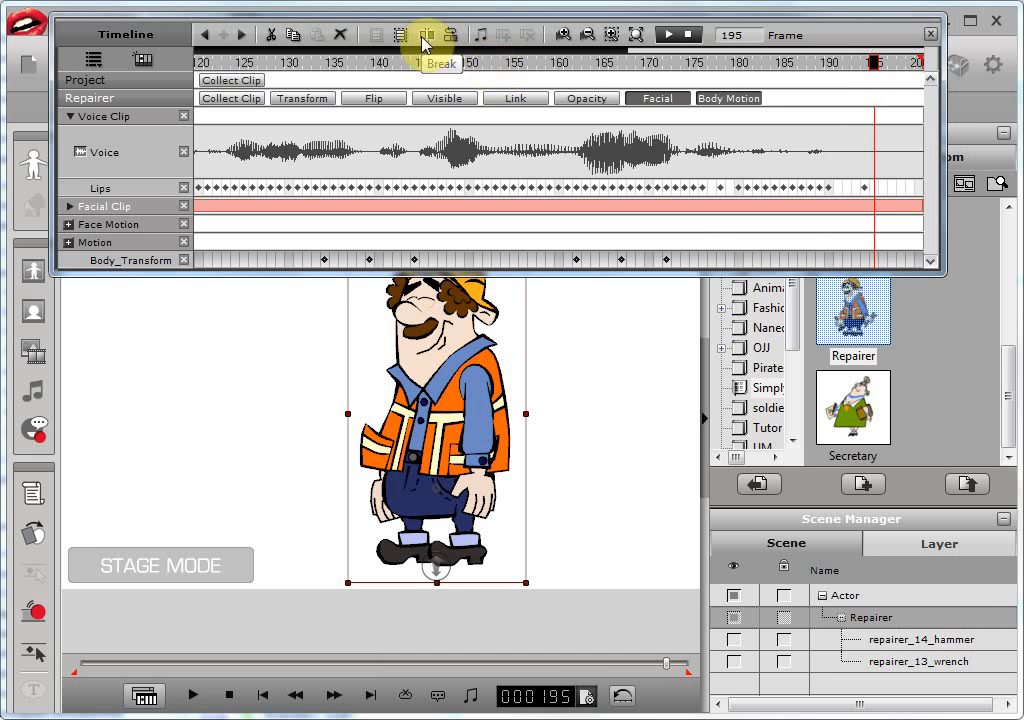
left_click(430, 38)
left_click(893, 210)
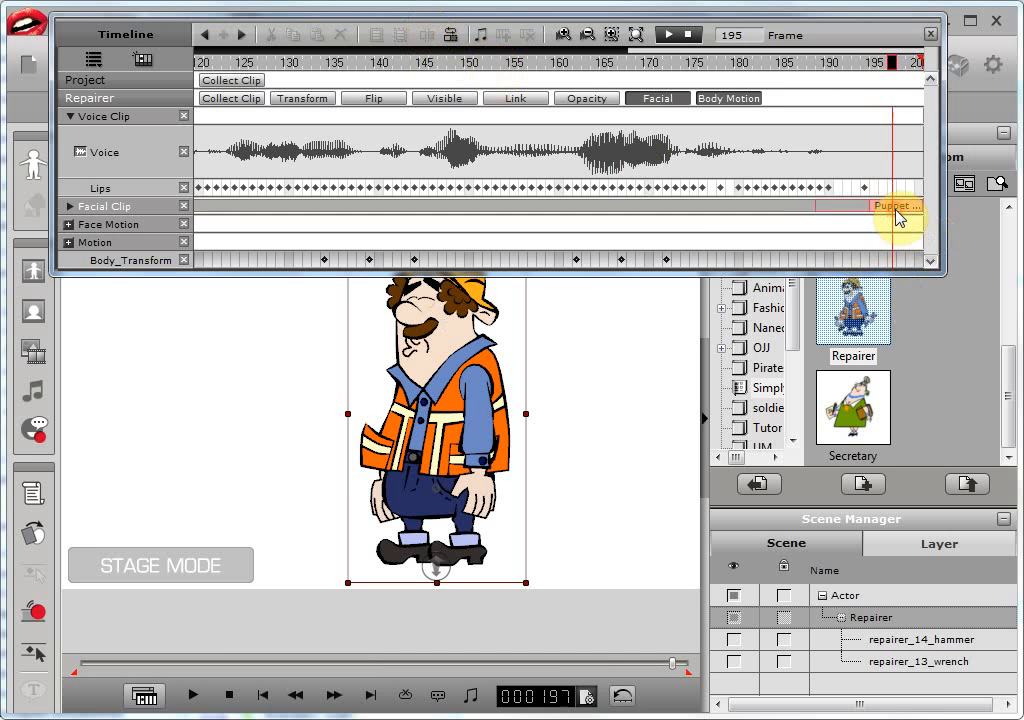
key("Delete")
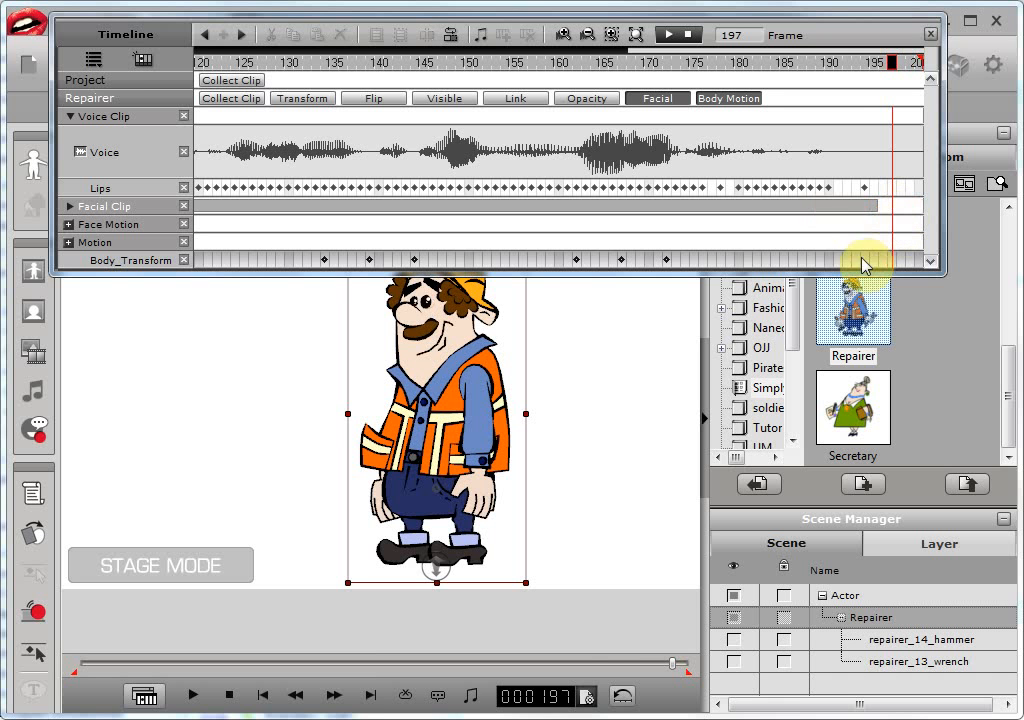
left_click_drag(890, 65, 645, 127)
key("space")
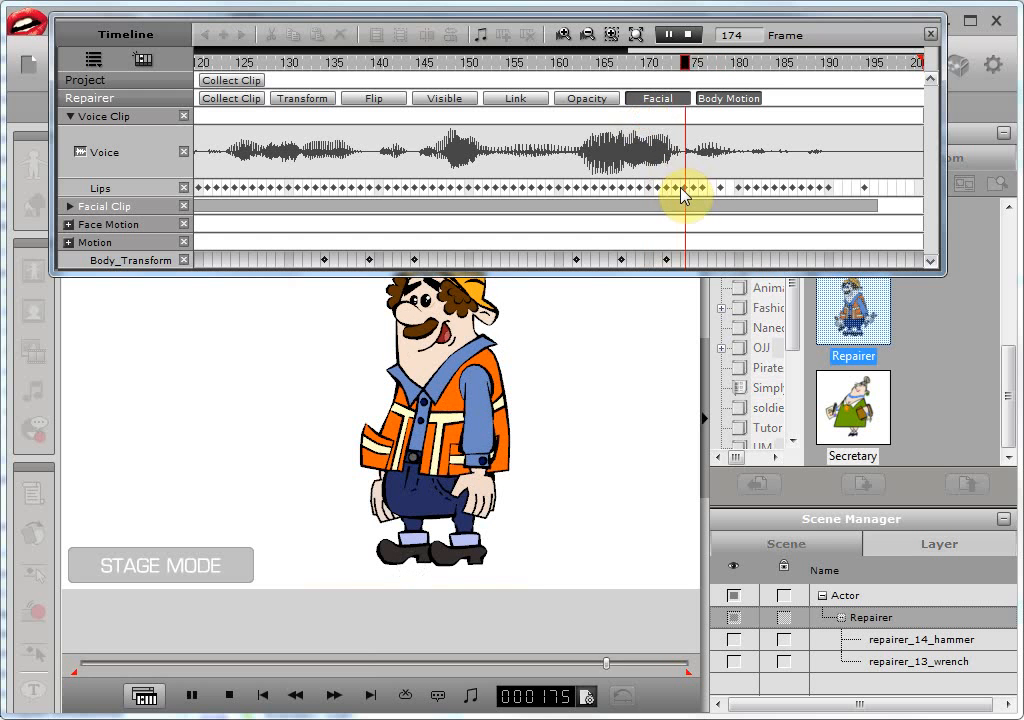